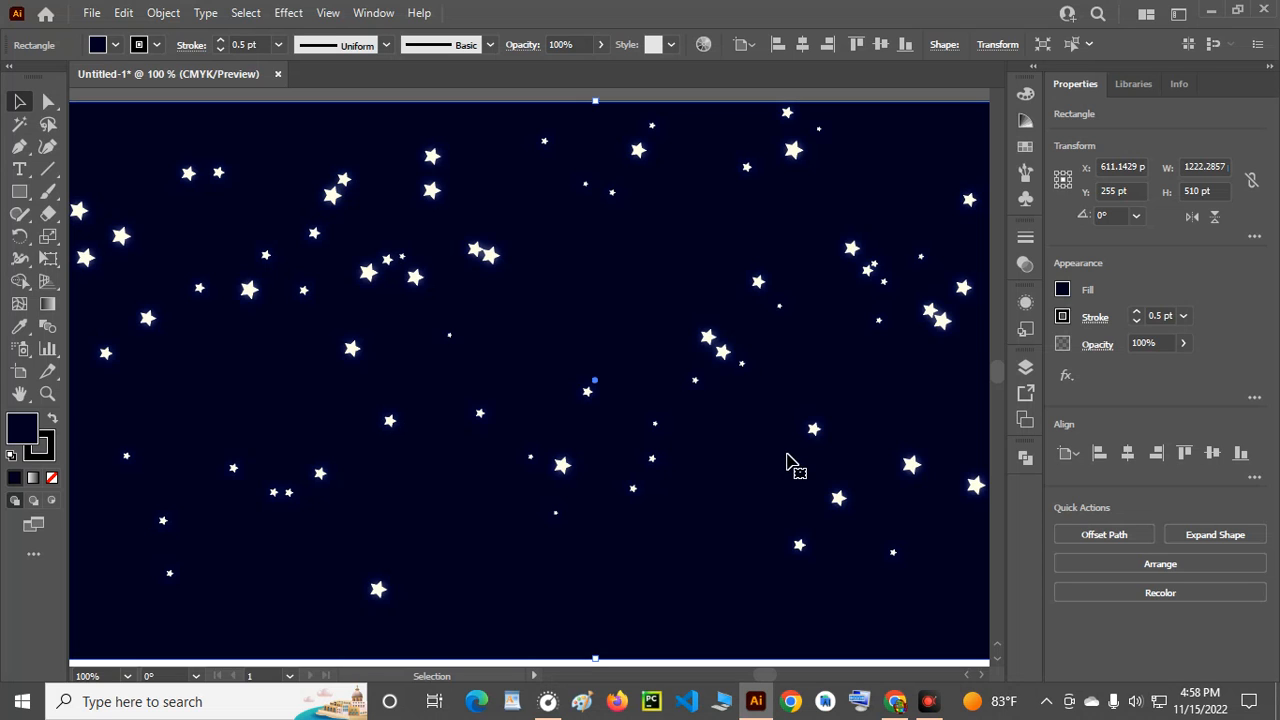
# - Delete the existing scatter-brush star path that runs across the middle of the dark blue rectangle
pyautogui.scroll(-1, 466, 277)
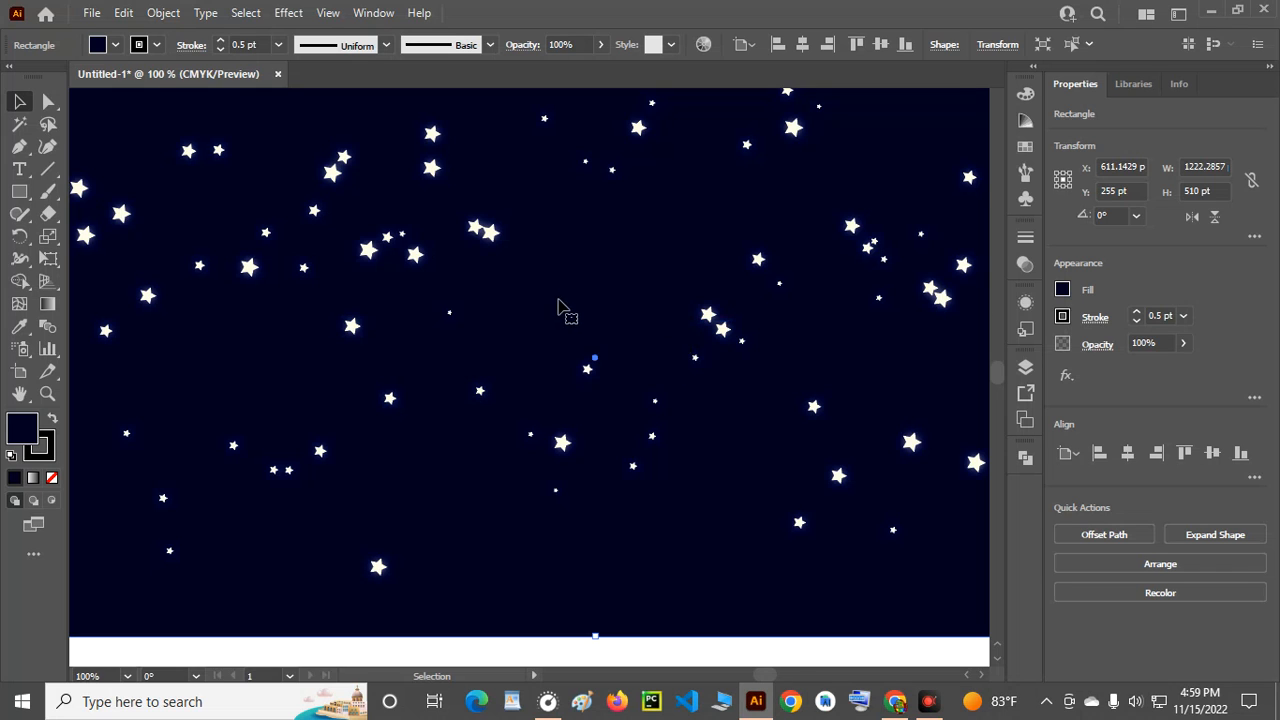
pyautogui.scroll(-2, 558, 308)
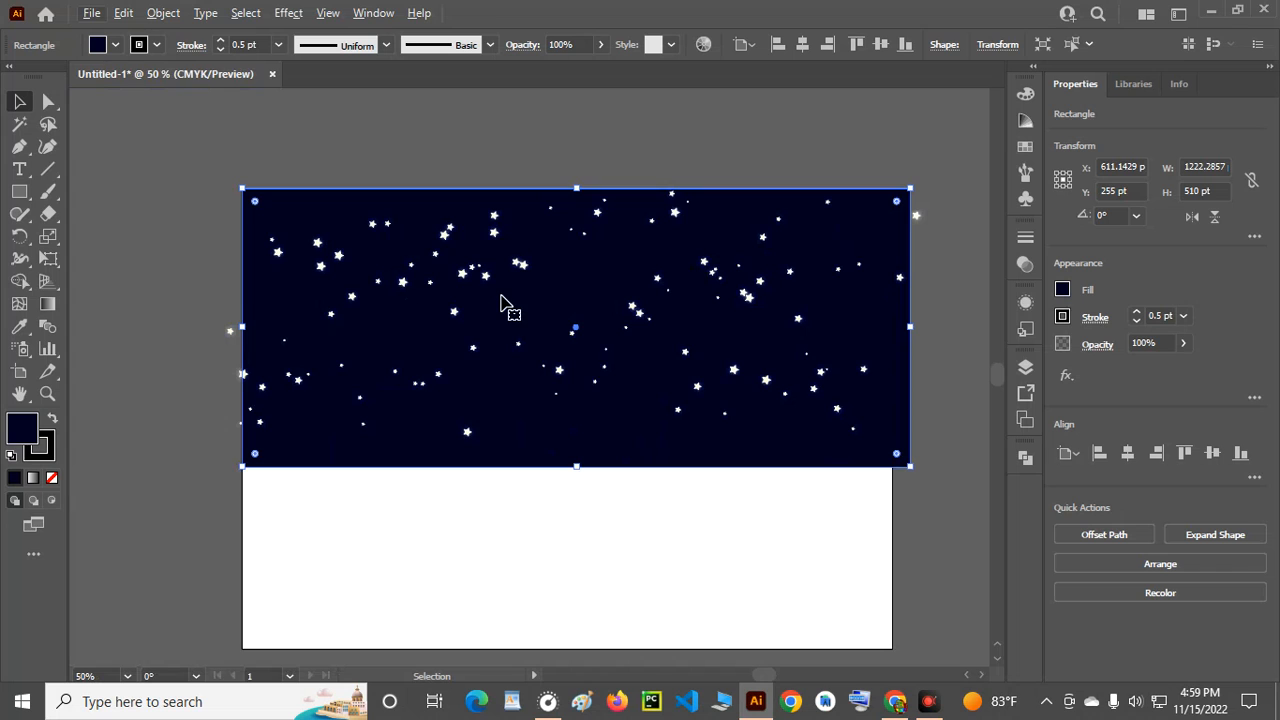
pyautogui.scroll(1, 579, 347)
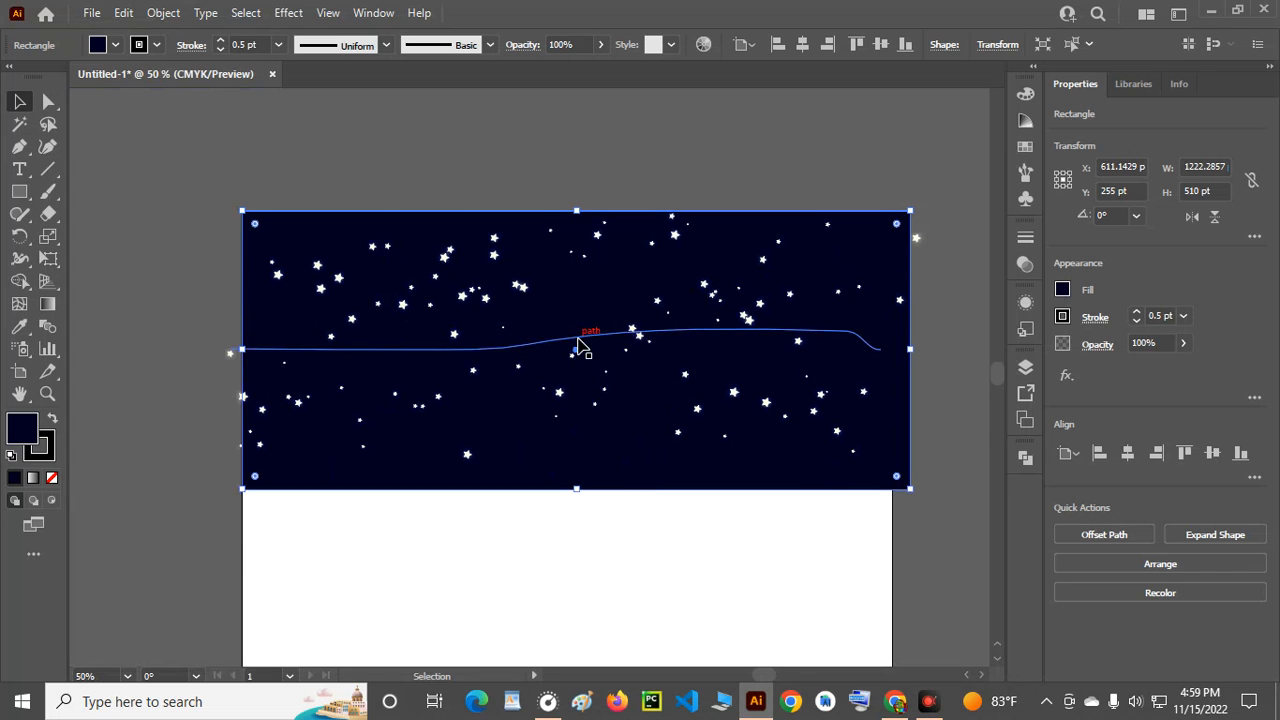
pyautogui.scroll(1, 579, 340)
pyautogui.press('space')
pyautogui.moveTo(747, 401); pyautogui.dragTo(700, 367)
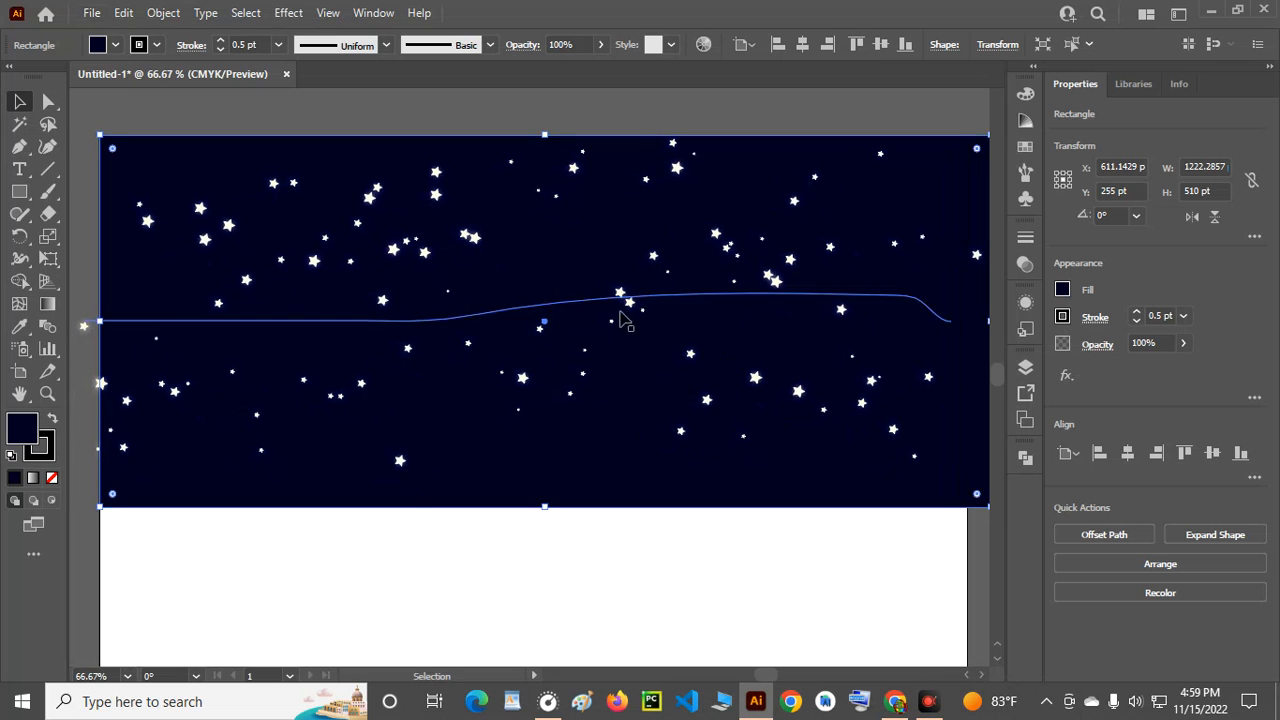
pyautogui.click(620, 300)
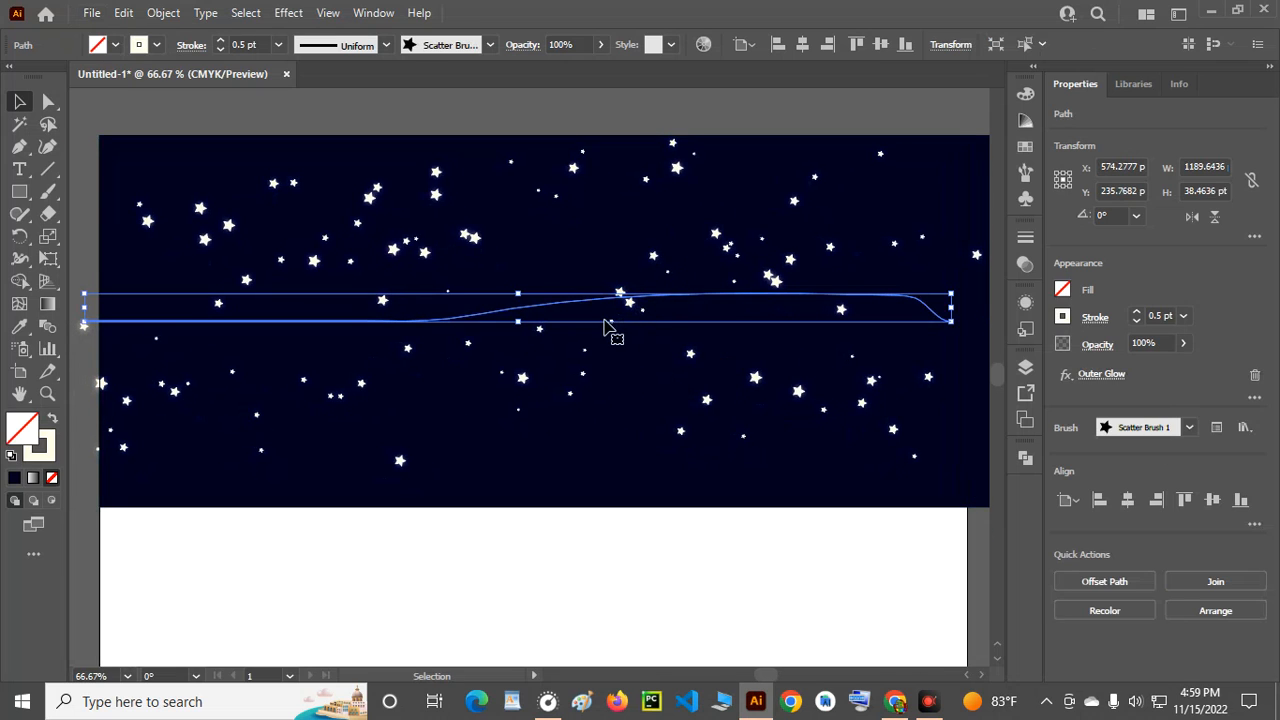
pyautogui.press('Delete')
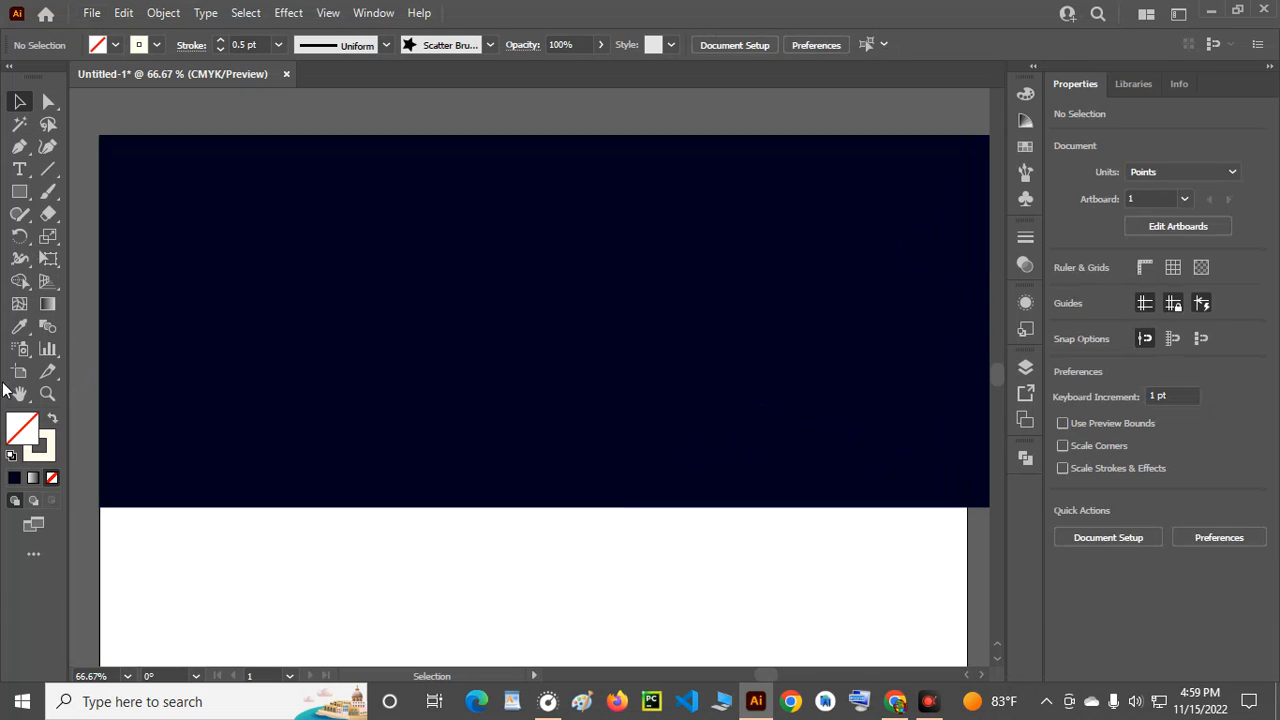
# - Paint star strokes across the dark rectangle with the Paintbrush tool and the star scatter brush
pyautogui.click(42, 192)
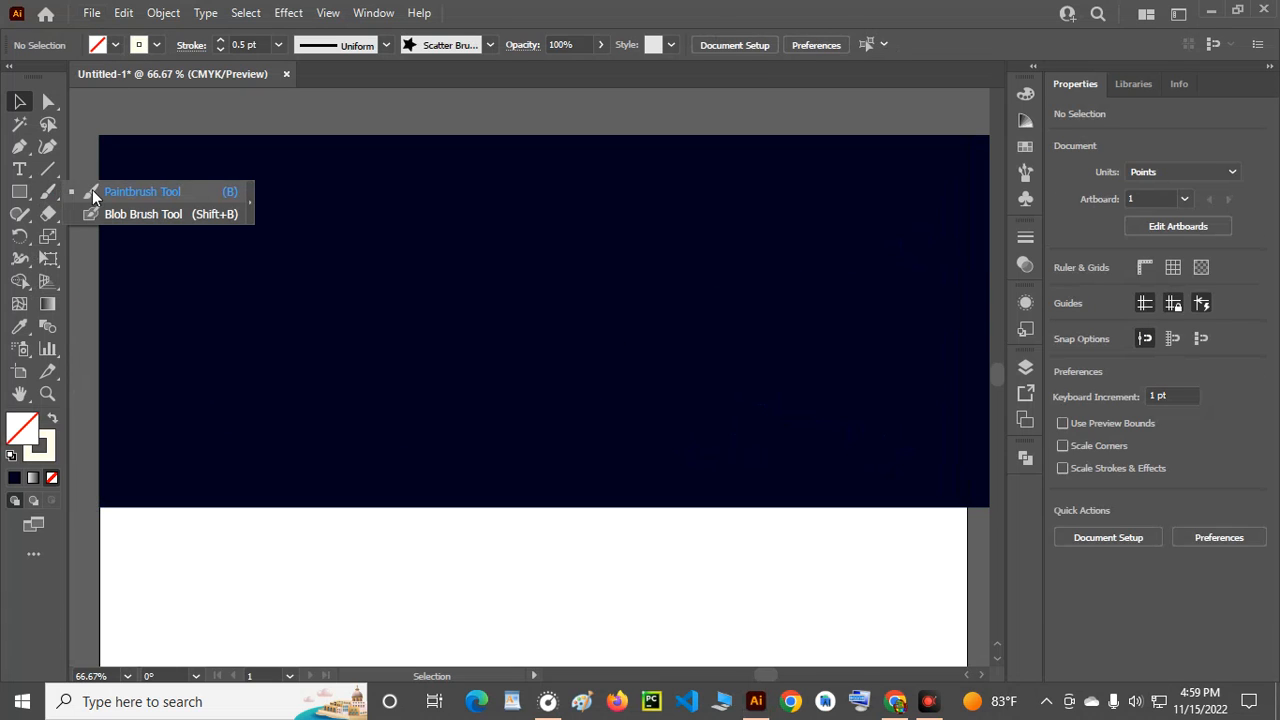
pyautogui.click(1025, 172)
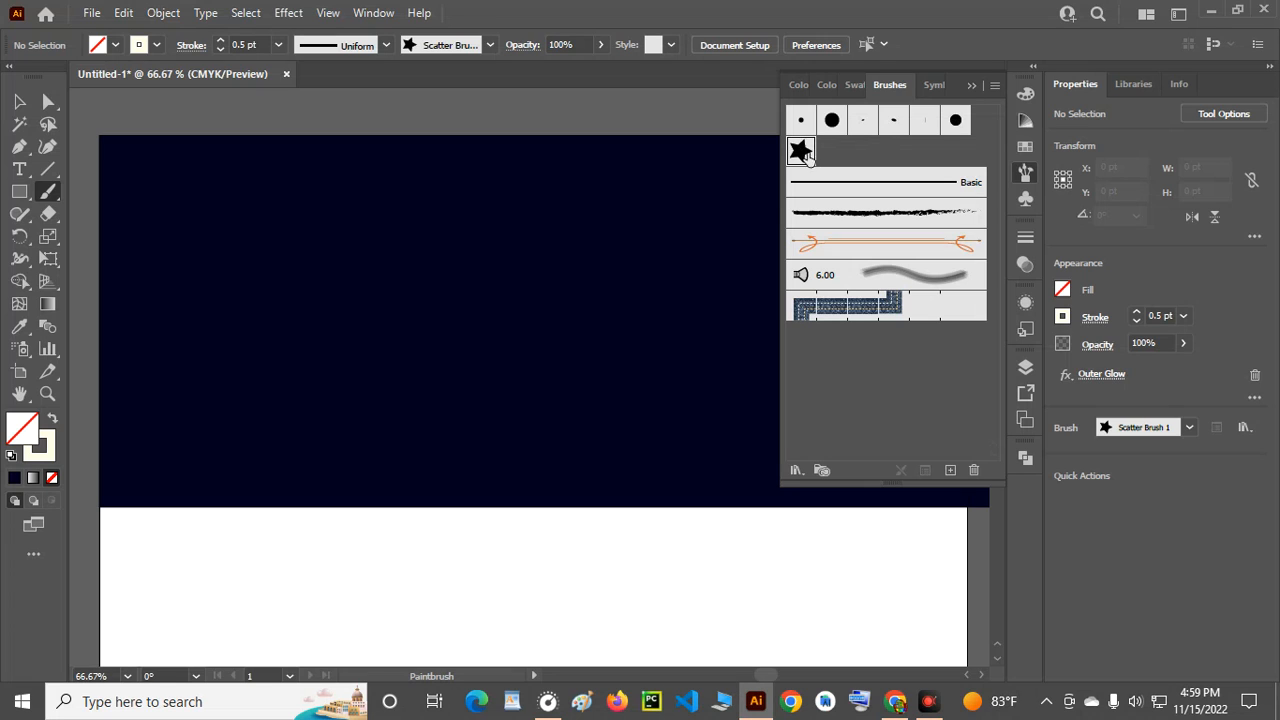
pyautogui.click(970, 87)
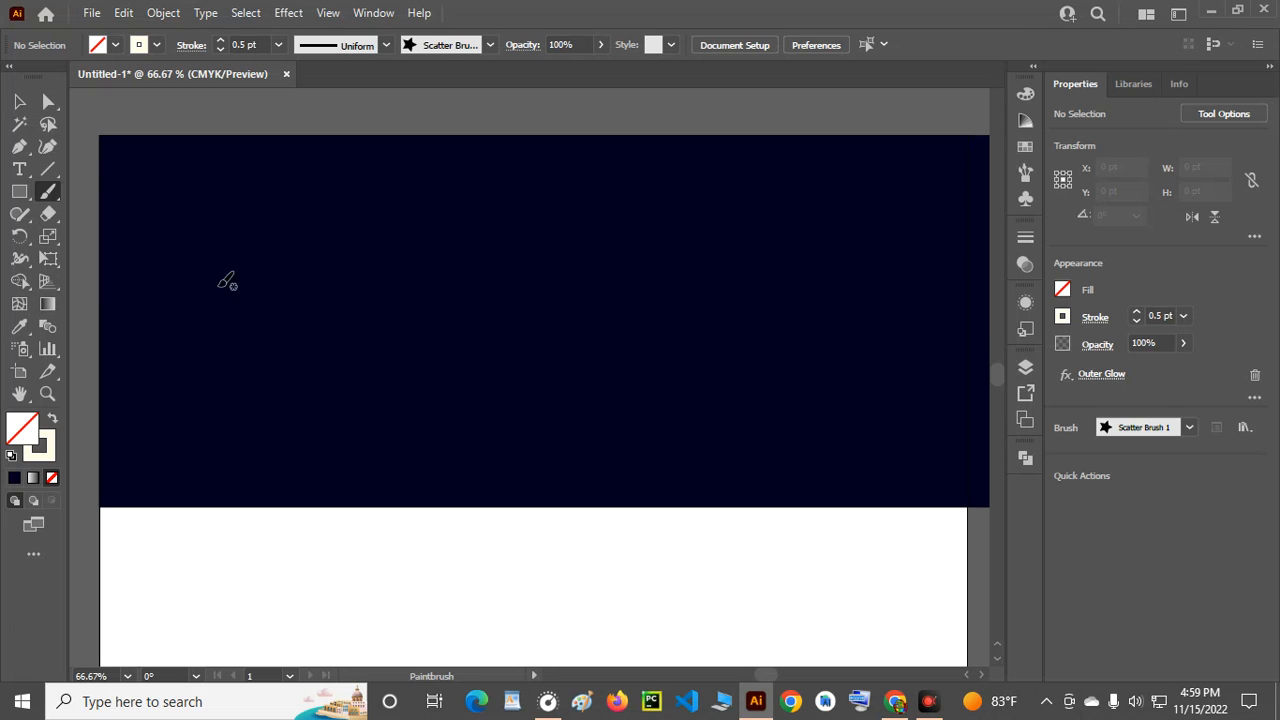
pyautogui.moveTo(112, 272); pyautogui.dragTo(372, 289)
pyautogui.moveTo(462, 301); pyautogui.dragTo(843, 280)
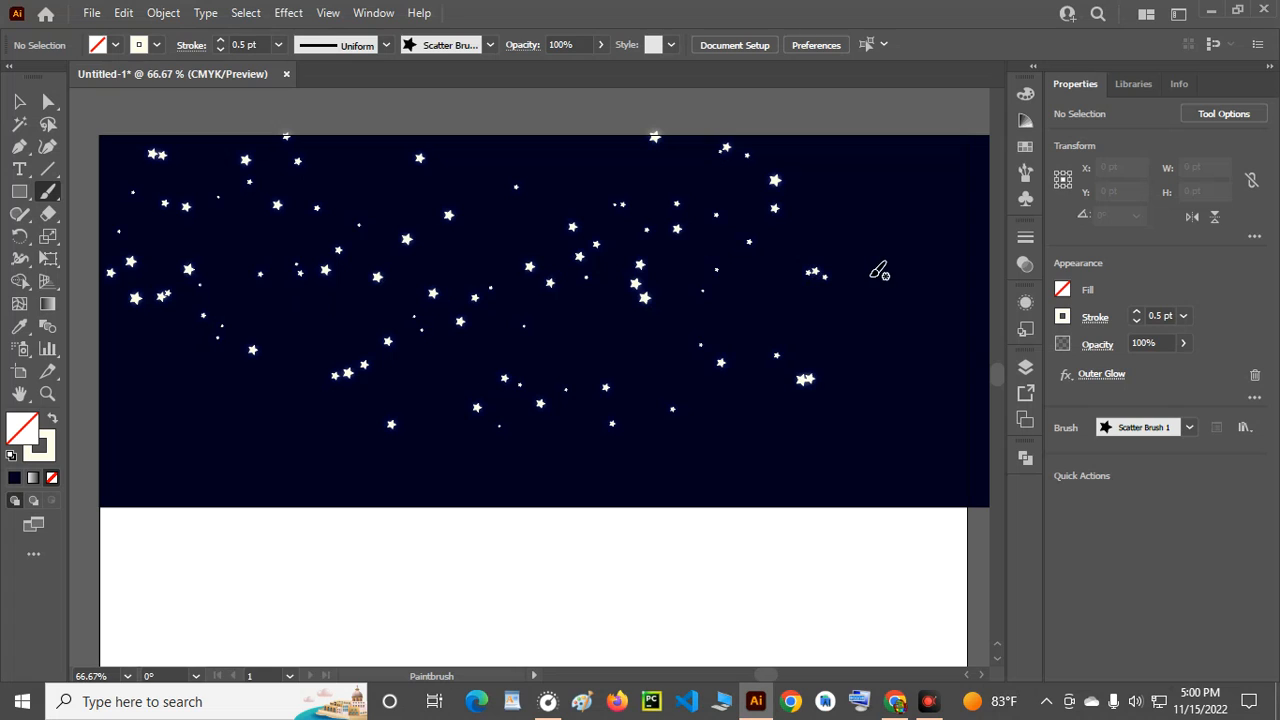
pyautogui.moveTo(886, 271)
pyautogui.mouseDown()
pyautogui.moveTo(843, 200)
pyautogui.moveTo(997, 214)
pyautogui.moveTo(923, 283)
pyautogui.mouseUp()
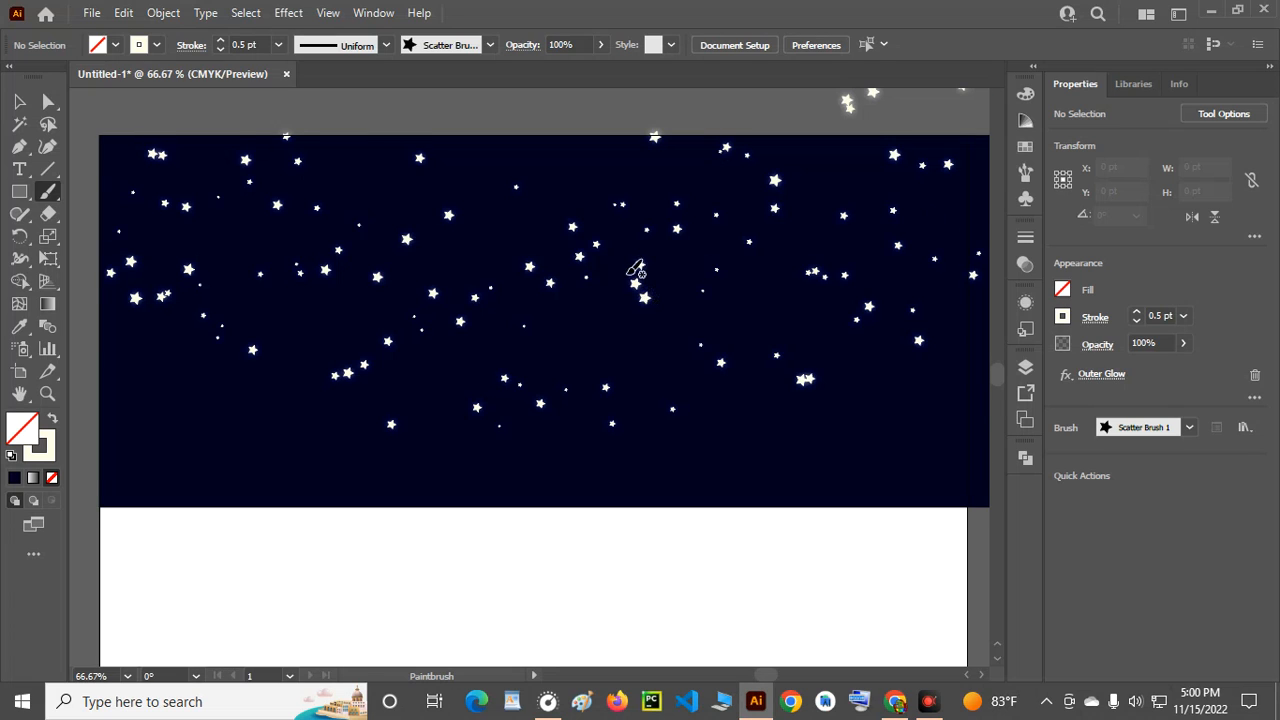
# - Delete the newly painted star strokes, shifting the dark rectangle aside to reach the last ones
pyautogui.scroll(-1, 634, 271)
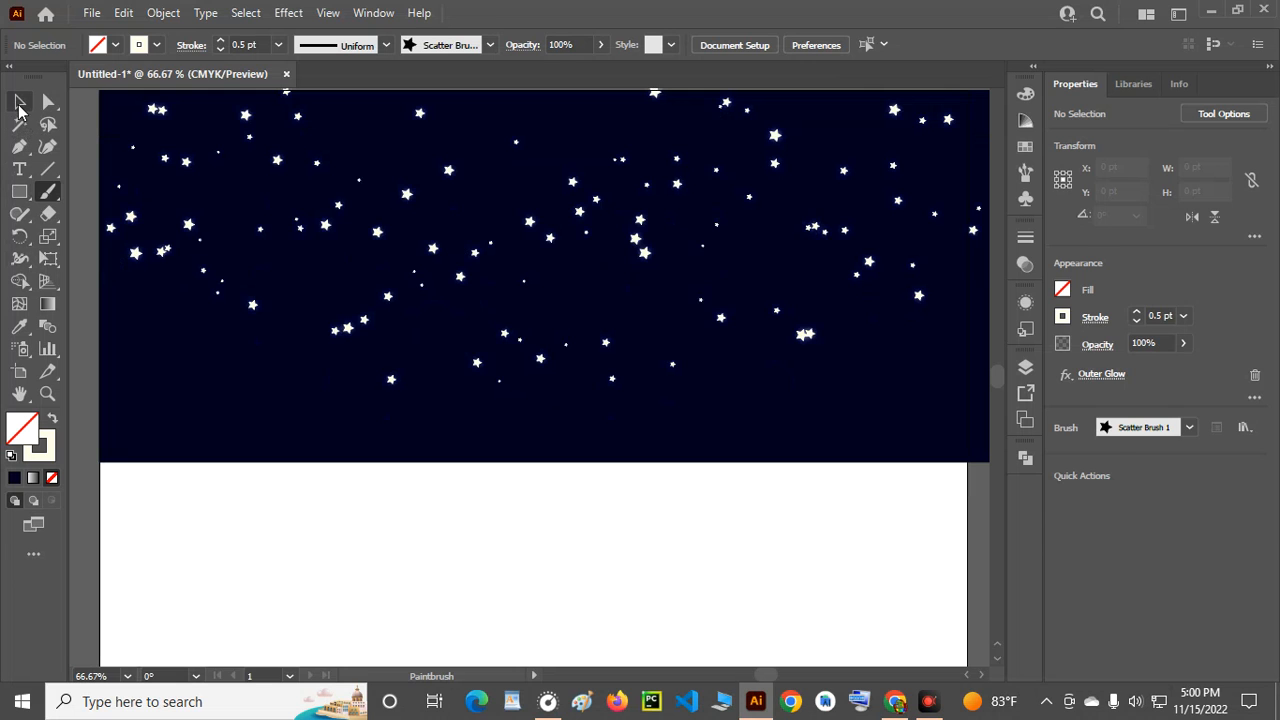
pyautogui.click(21, 104)
pyautogui.moveTo(170, 160)
pyautogui.mouseDown()
pyautogui.moveTo(697, 300)
pyautogui.moveTo(320, 206)
pyautogui.moveTo(694, 277)
pyautogui.mouseUp()
pyautogui.press('Delete')
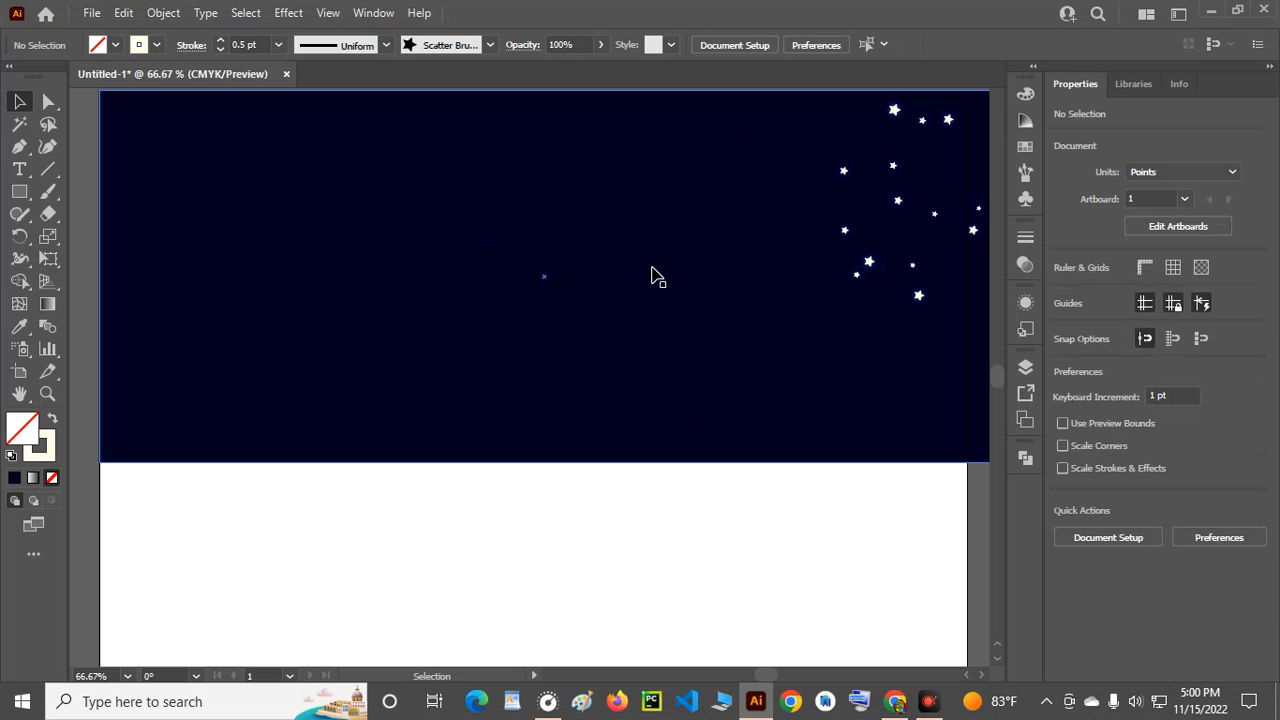
pyautogui.moveTo(732, 157); pyautogui.dragTo(518, 156)
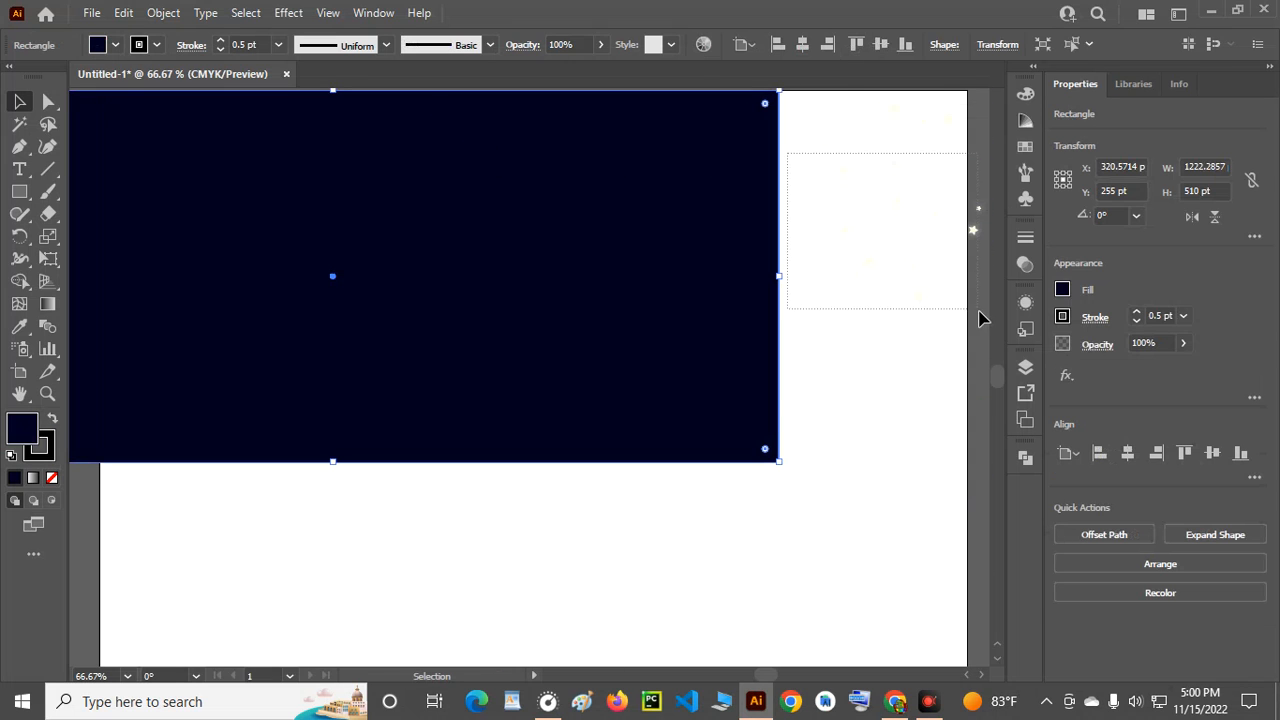
pyautogui.click(979, 316)
pyautogui.click(983, 318)
# - Move the dark rectangle up and off the artboard to leave a blank drawing area, and deselect it
pyautogui.moveTo(503, 263)
pyautogui.mouseDown()
pyautogui.moveTo(731, 323)
pyautogui.moveTo(697, 276)
pyautogui.moveTo(689, 289)
pyautogui.moveTo(683, 254)
pyautogui.mouseUp()
pyautogui.click(666, 306)
pyautogui.scroll(1, 660, 318)
pyautogui.moveTo(631, 376); pyautogui.dragTo(636, 22)
pyautogui.moveTo(660, 375); pyautogui.dragTo(662, 40)
pyautogui.moveTo(664, 352); pyautogui.dragTo(665, 28)
pyautogui.scroll(2, 714, 360)
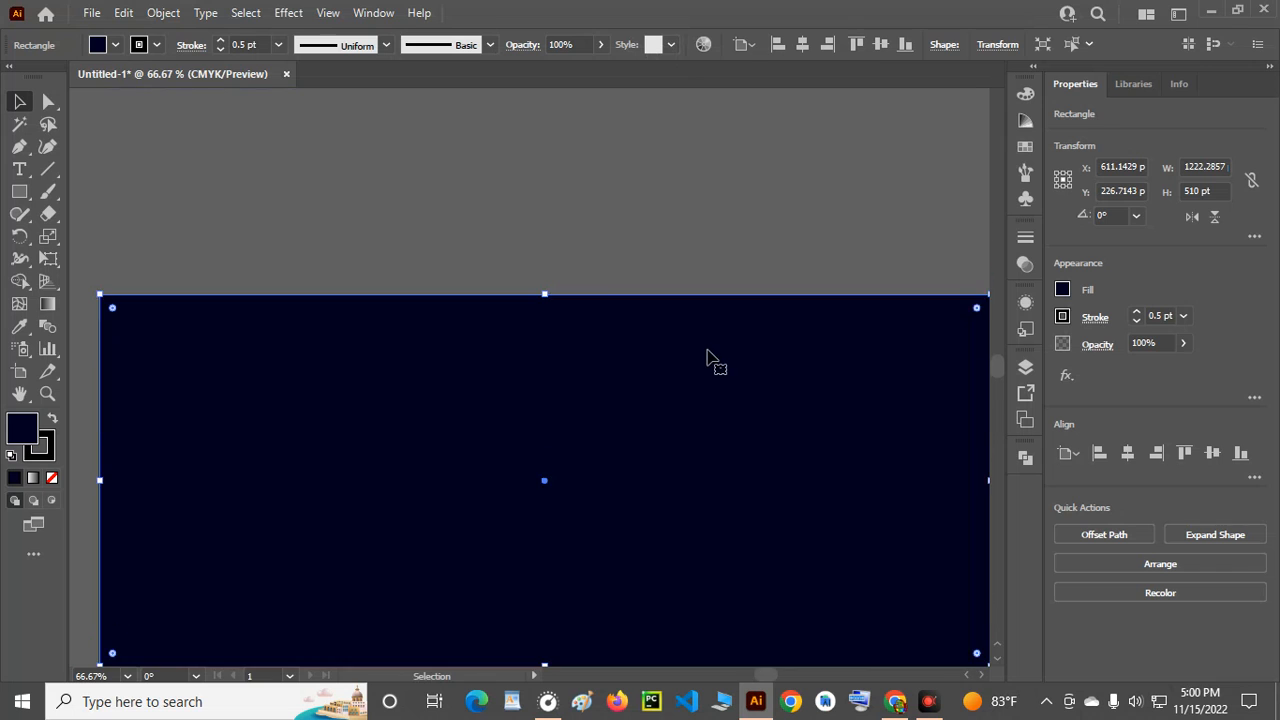
pyautogui.moveTo(659, 449); pyautogui.dragTo(650, 122)
pyautogui.scroll(-3, 686, 460)
pyautogui.click(728, 338)
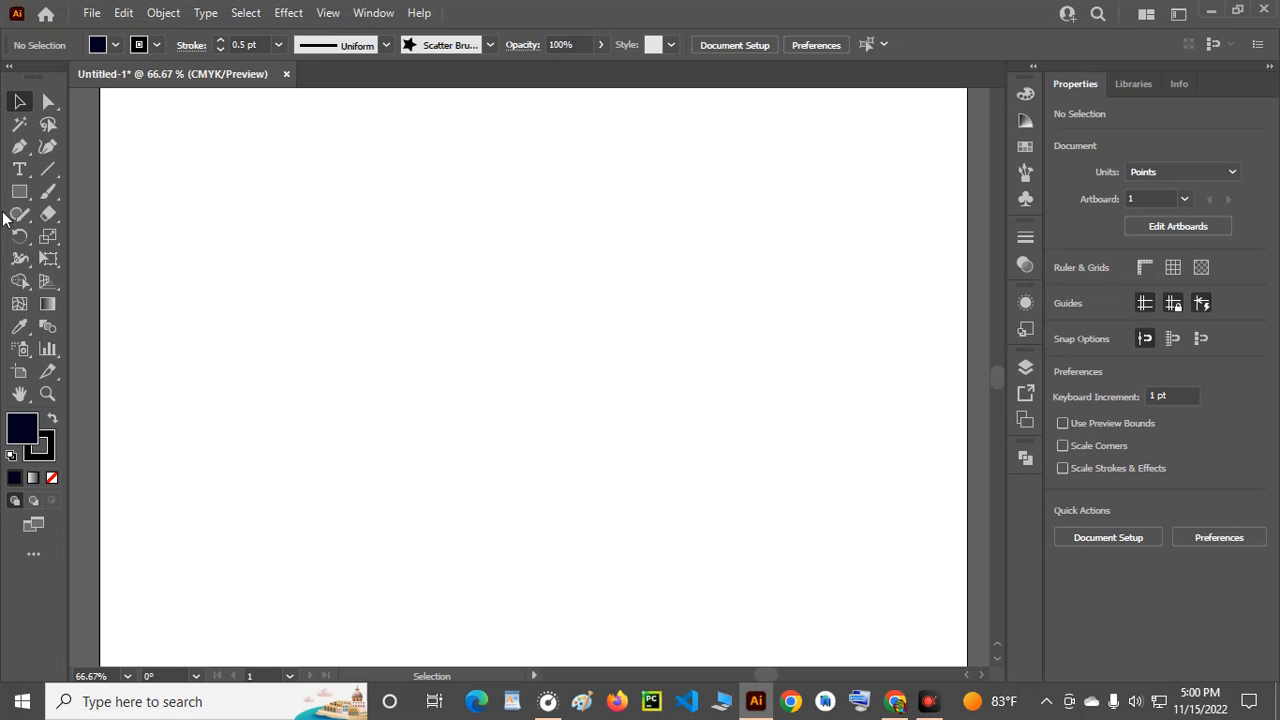
# - Draw a five-pointed star about 95 by 99 pt in the upper-left area of the artboard
pyautogui.rightClick(19, 191)
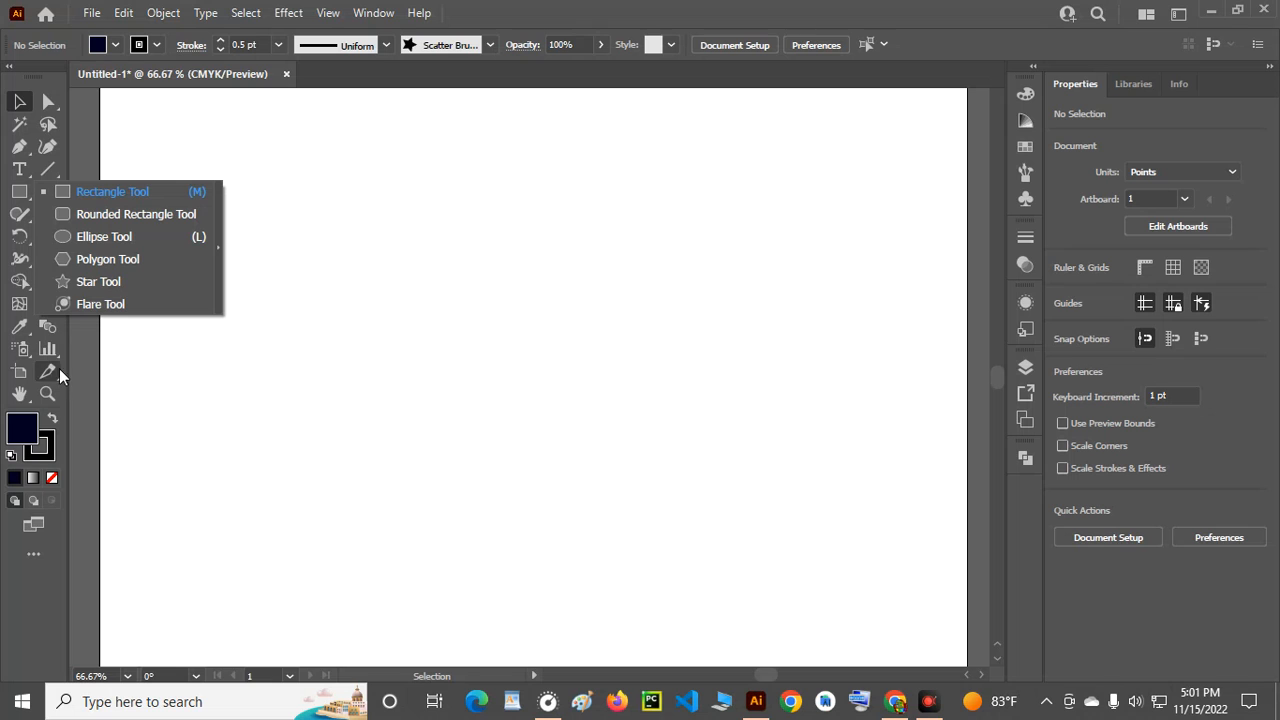
pyautogui.click(56, 286)
pyautogui.moveTo(272, 205); pyautogui.dragTo(297, 183)
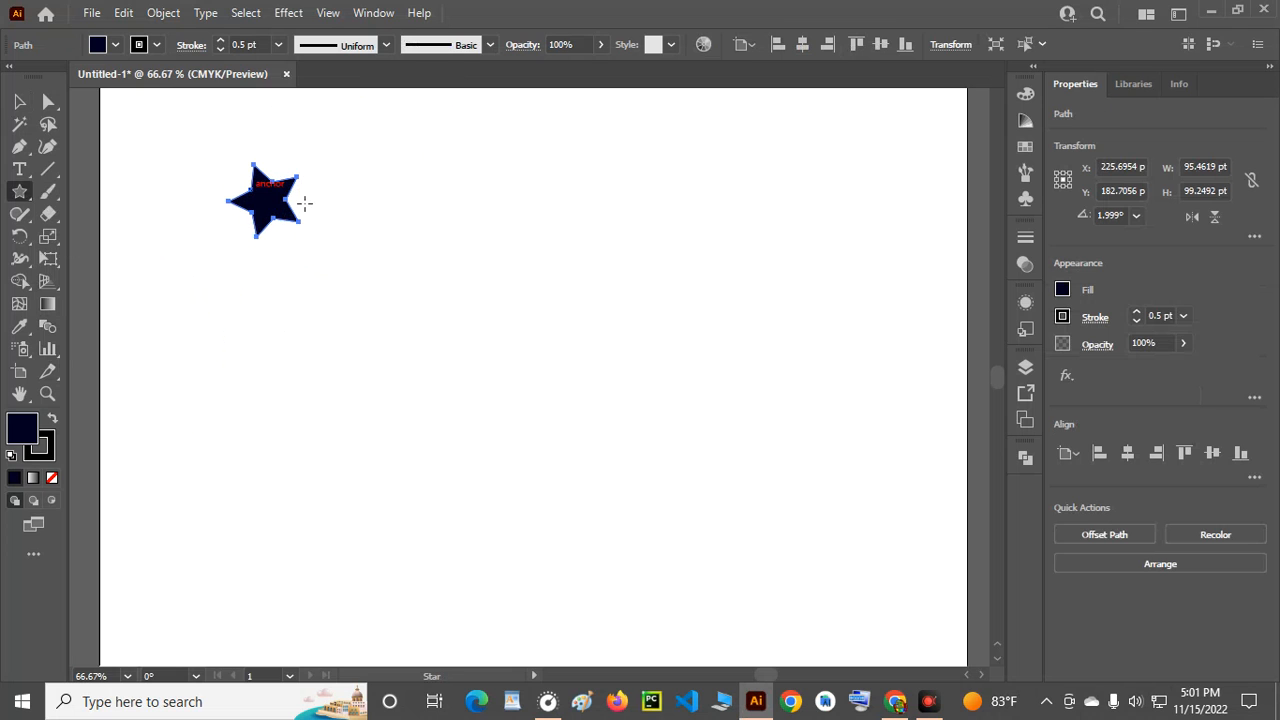
# - Set the star's stroke weight to 4 pt, remove its stroke colour entirely, and keep the star selected
pyautogui.click(278, 46)
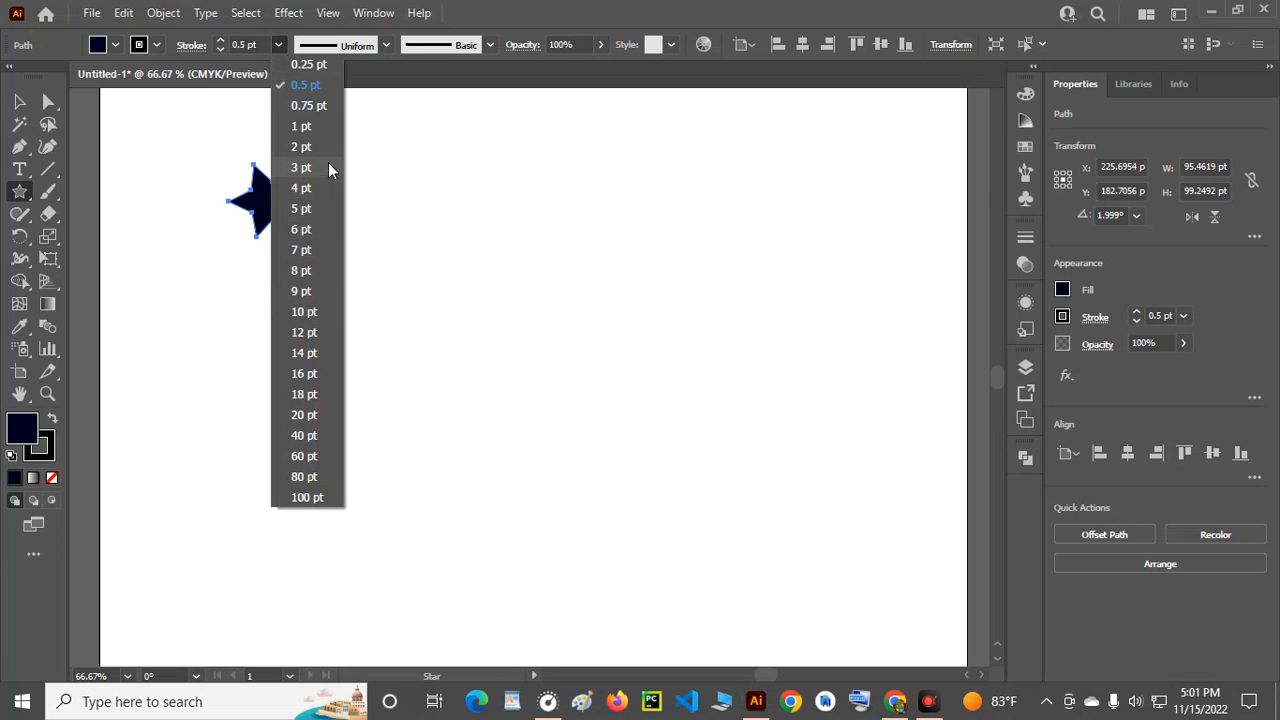
pyautogui.click(301, 188)
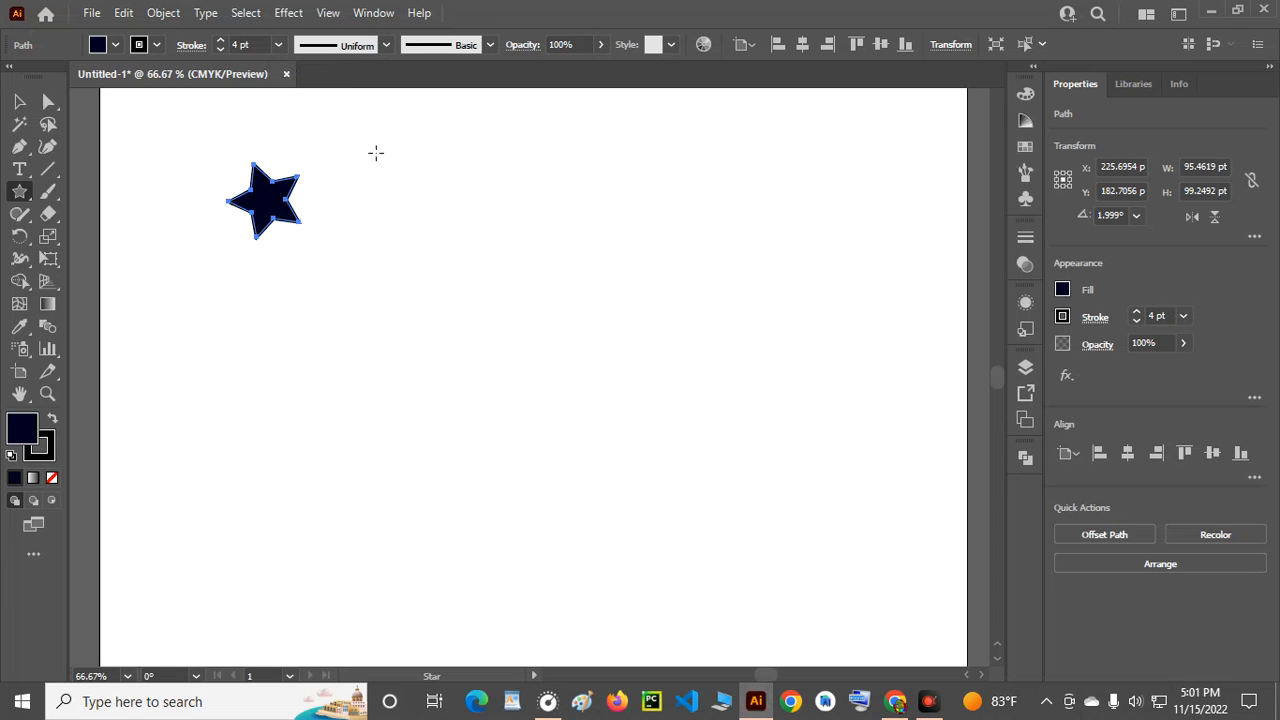
pyautogui.click(156, 45)
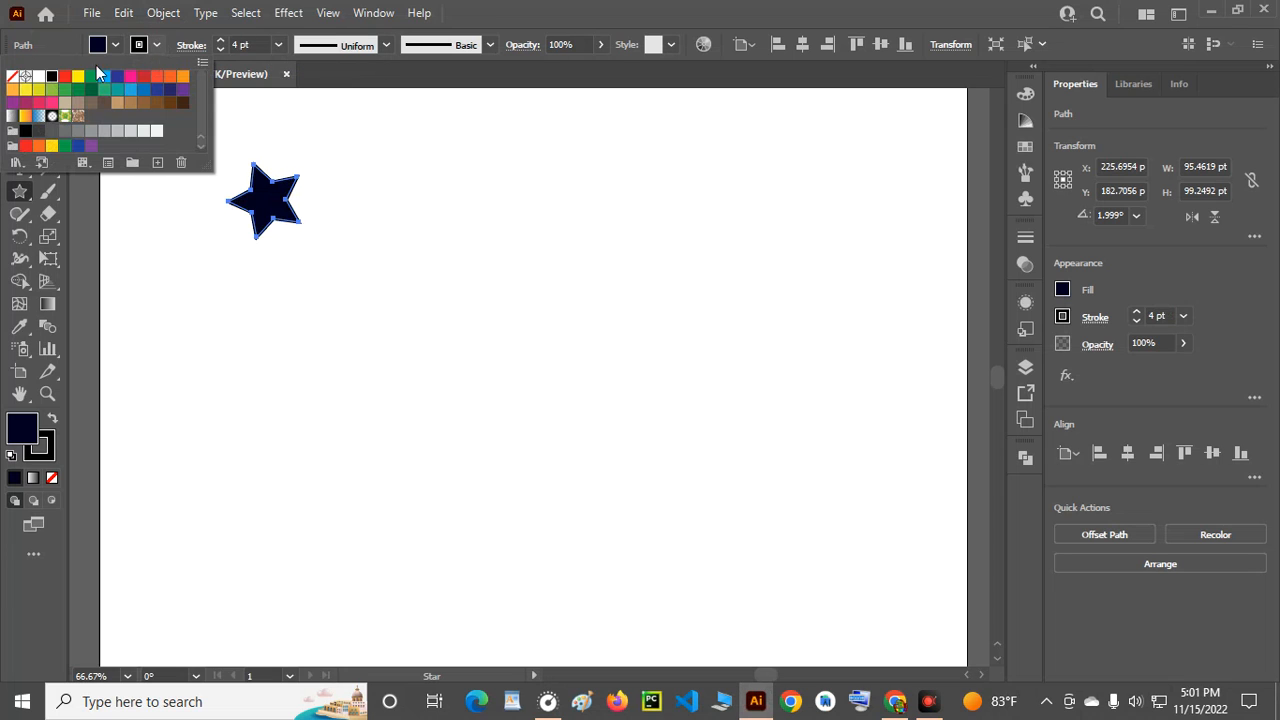
pyautogui.click(14, 77)
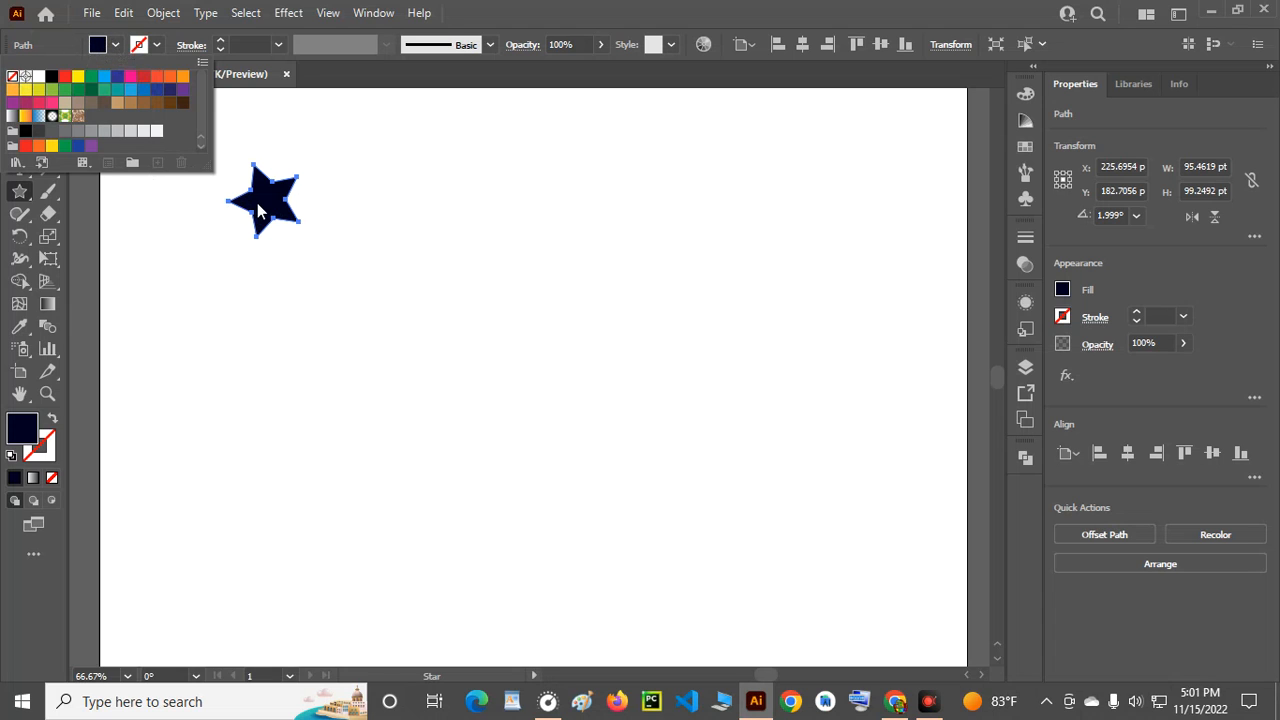
pyautogui.click(256, 203)
pyautogui.click(19, 101)
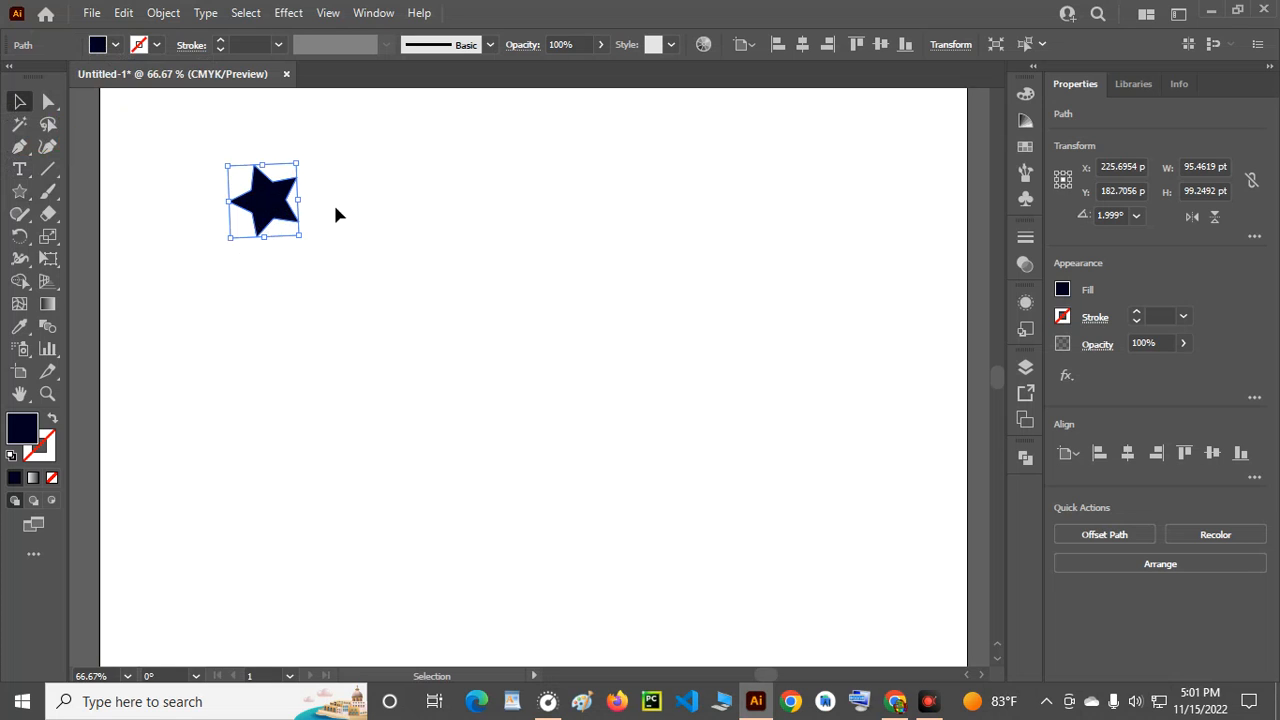
# - Detach the Brushes panel from the dock and close it
pyautogui.click(1026, 177)
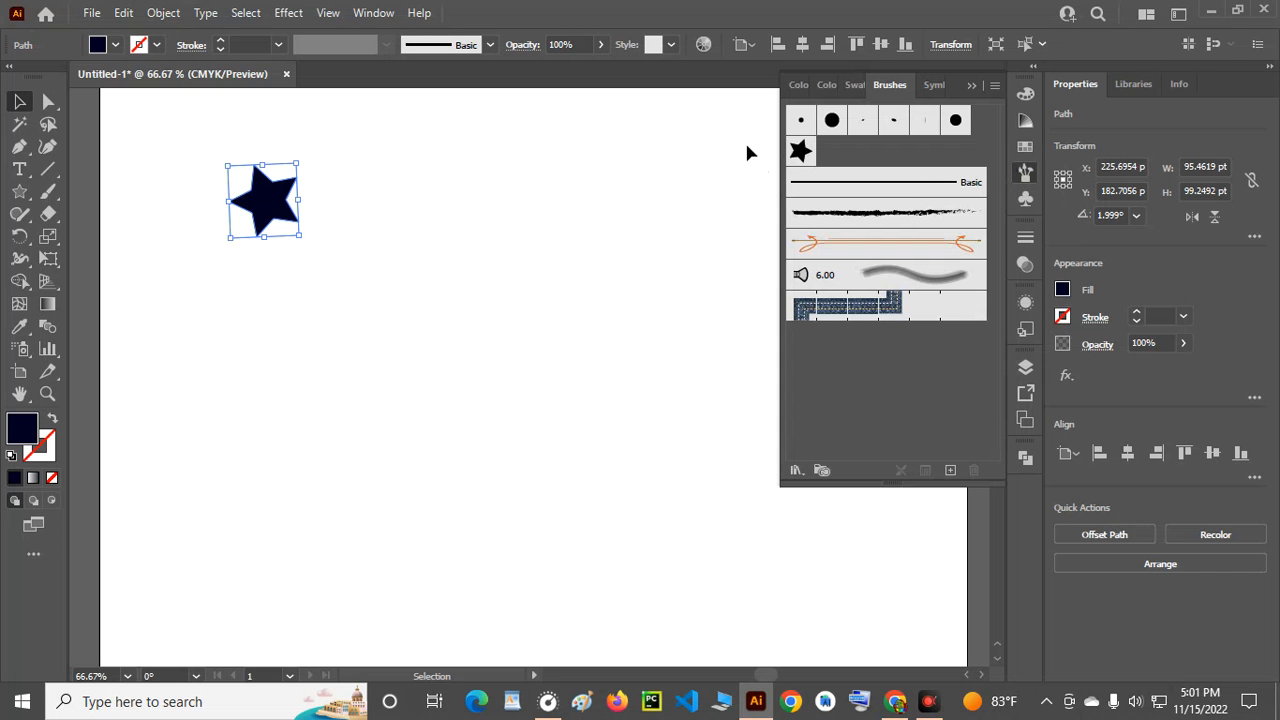
pyautogui.click(373, 13)
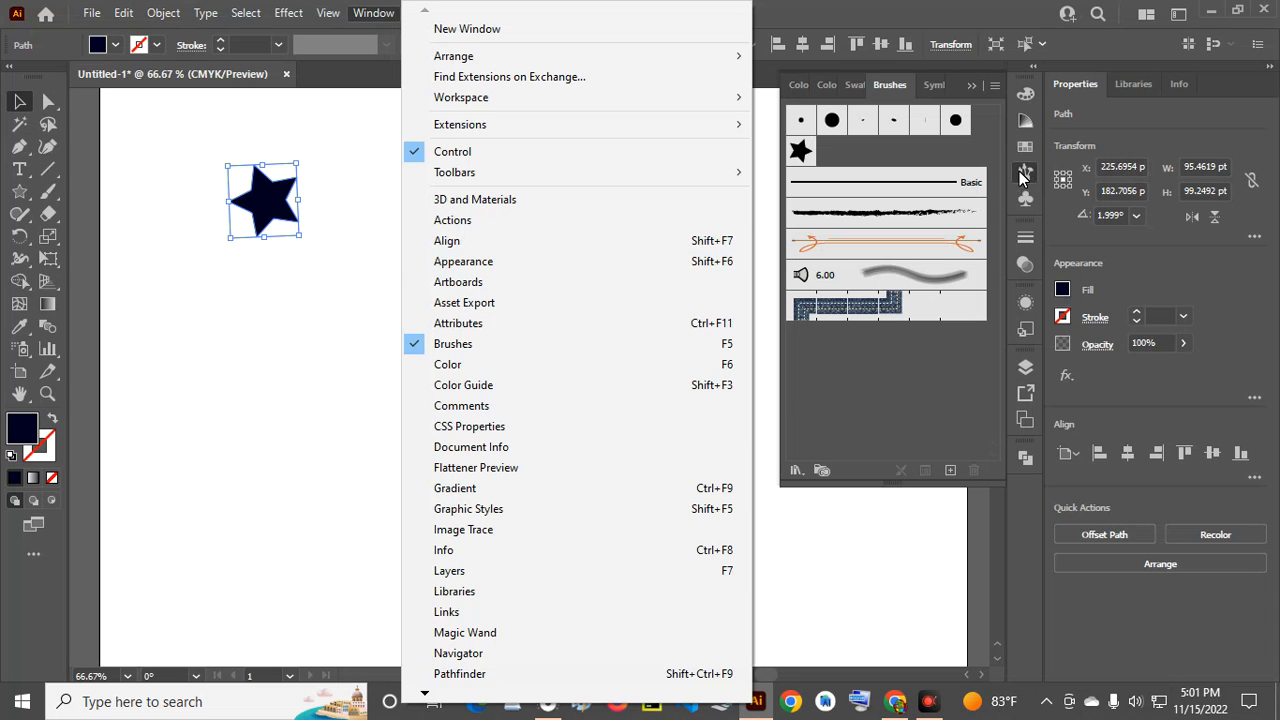
pyautogui.click(1022, 175)
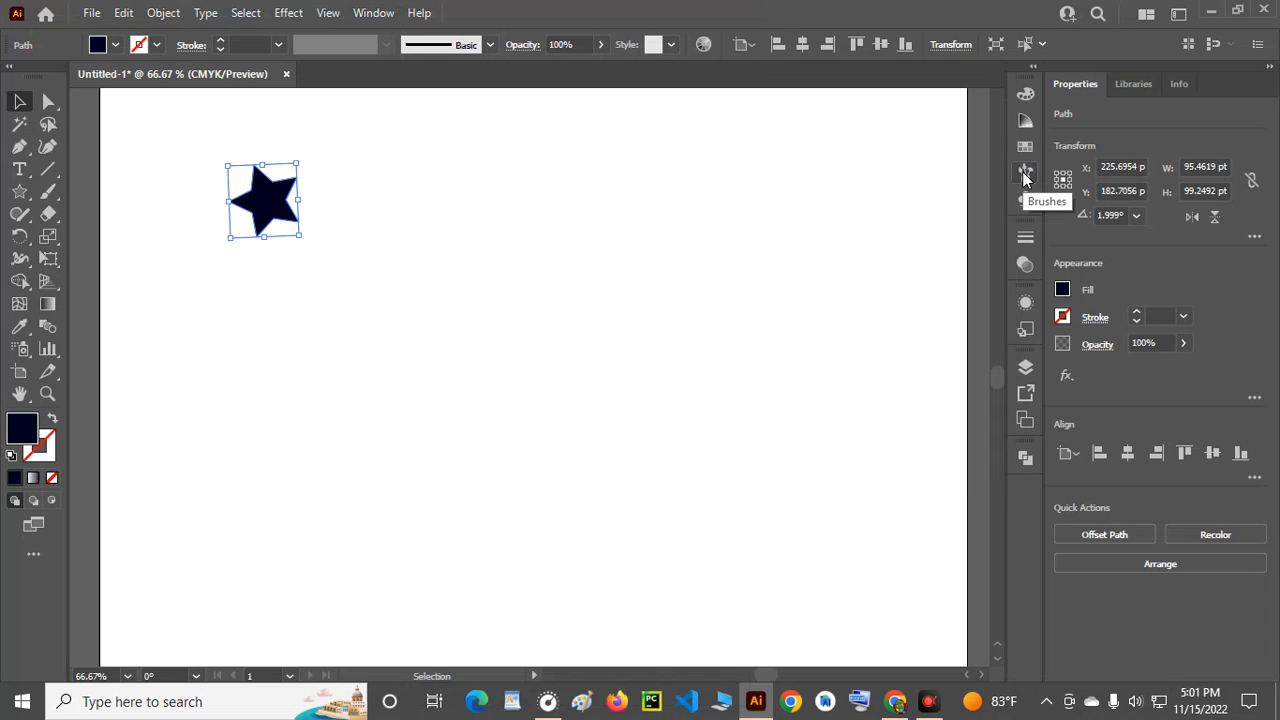
pyautogui.moveTo(1035, 177); pyautogui.dragTo(590, 175)
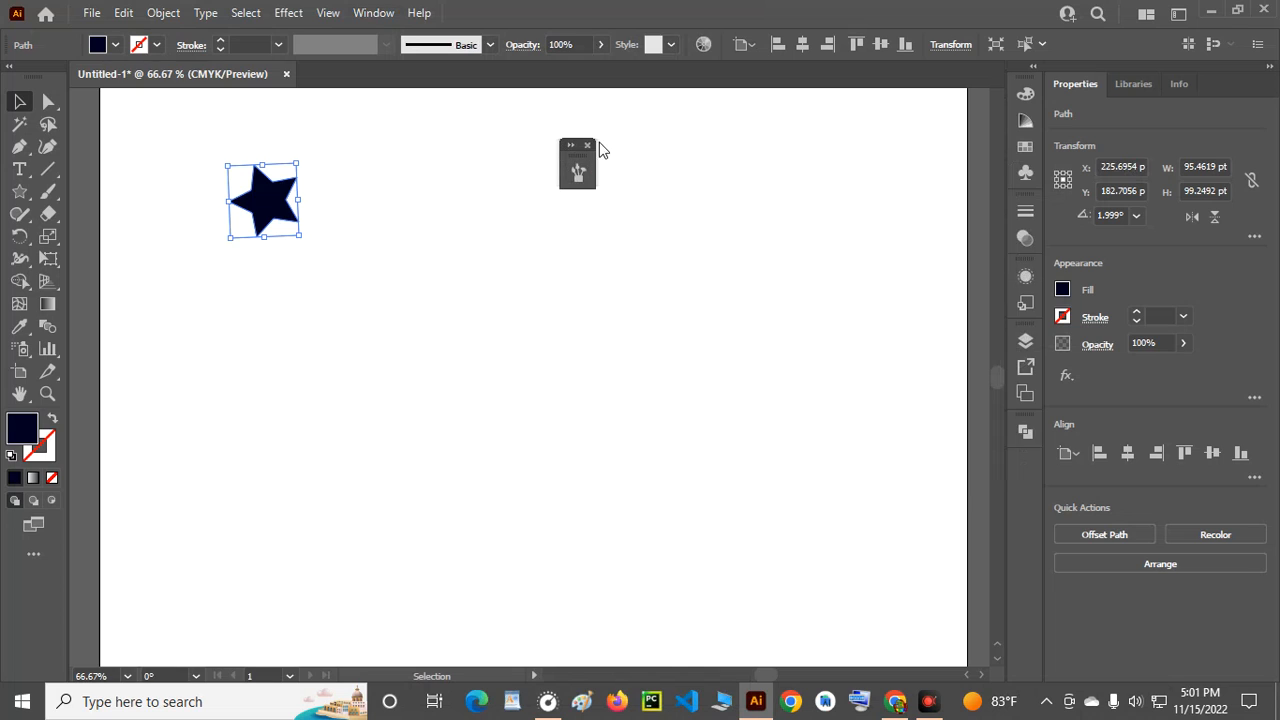
pyautogui.click(588, 146)
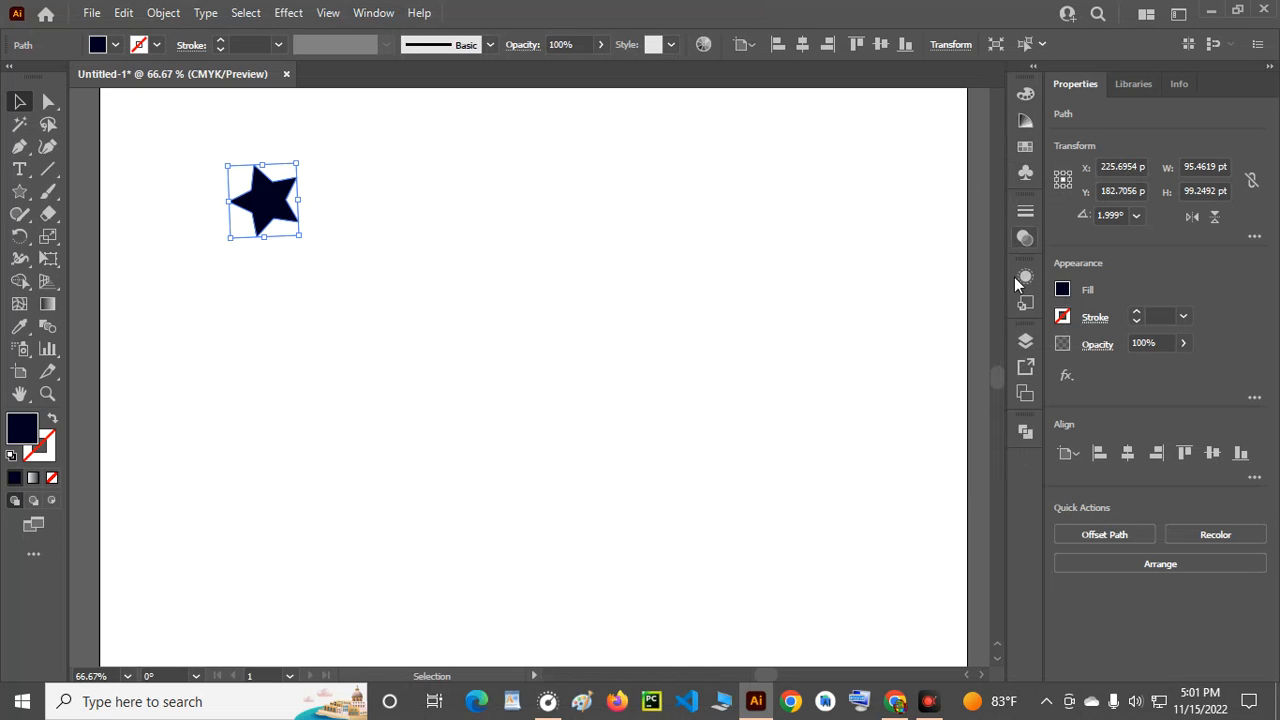
# - Reopen the Brushes panel and return it to its place in the dock
pyautogui.click(368, 12)
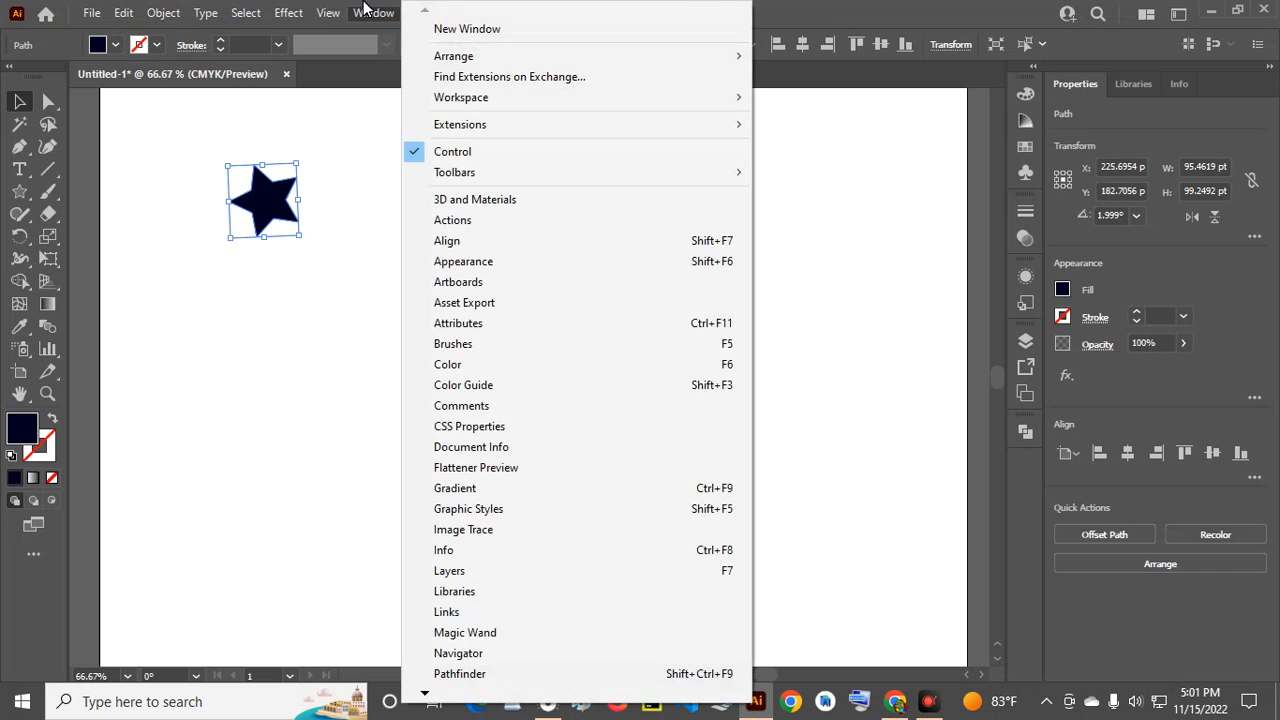
pyautogui.click(425, 346)
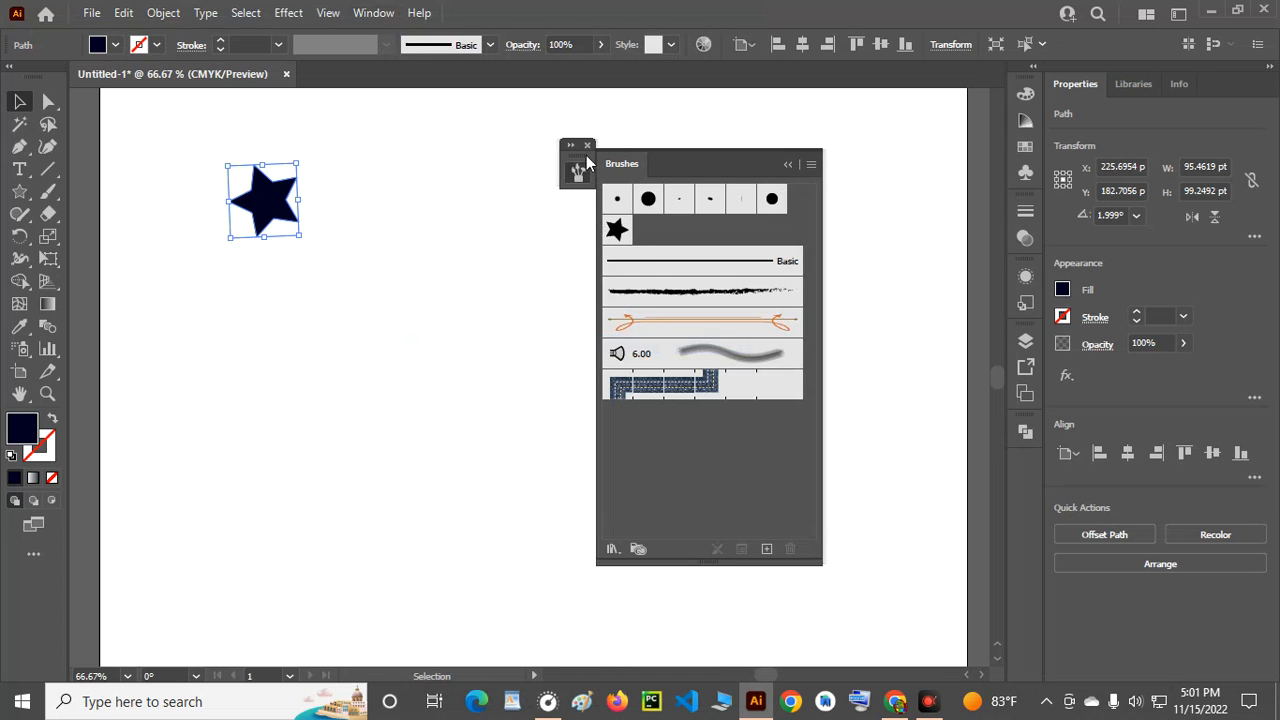
pyautogui.click(788, 166)
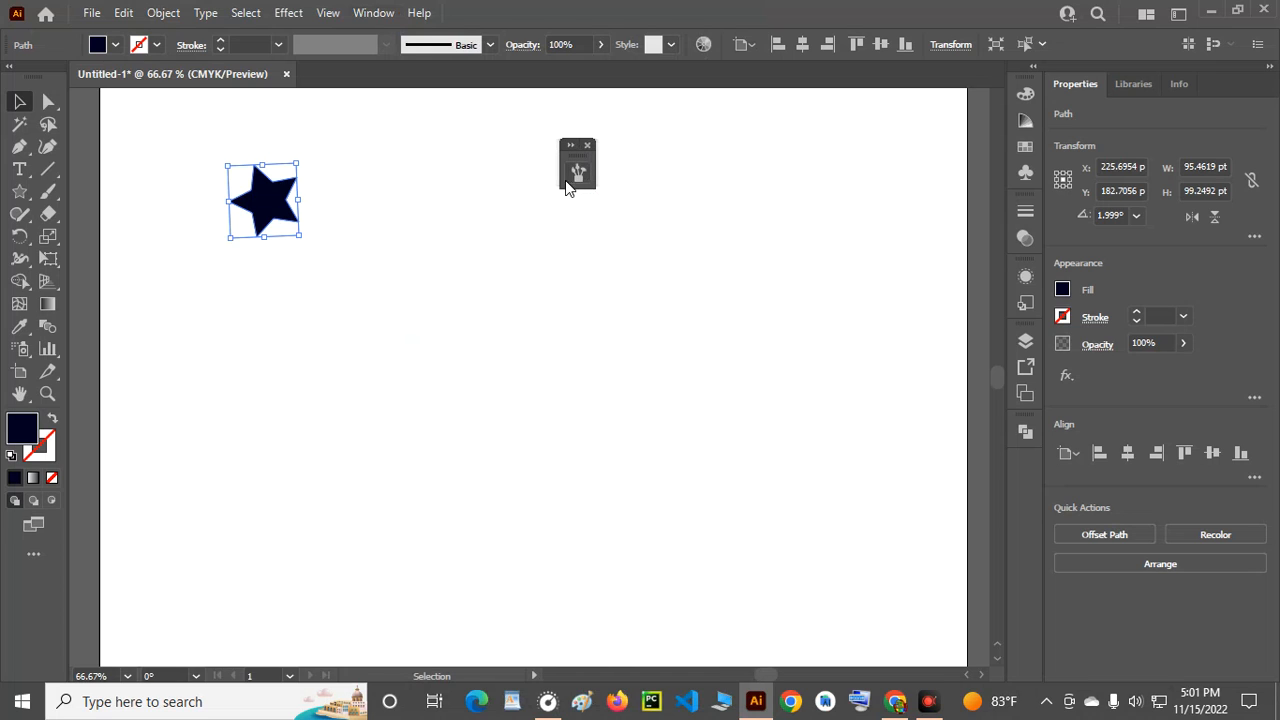
pyautogui.moveTo(583, 163)
pyautogui.mouseDown()
pyautogui.moveTo(917, 220)
pyautogui.moveTo(1030, 176)
pyautogui.moveTo(1036, 193)
pyautogui.mouseUp()
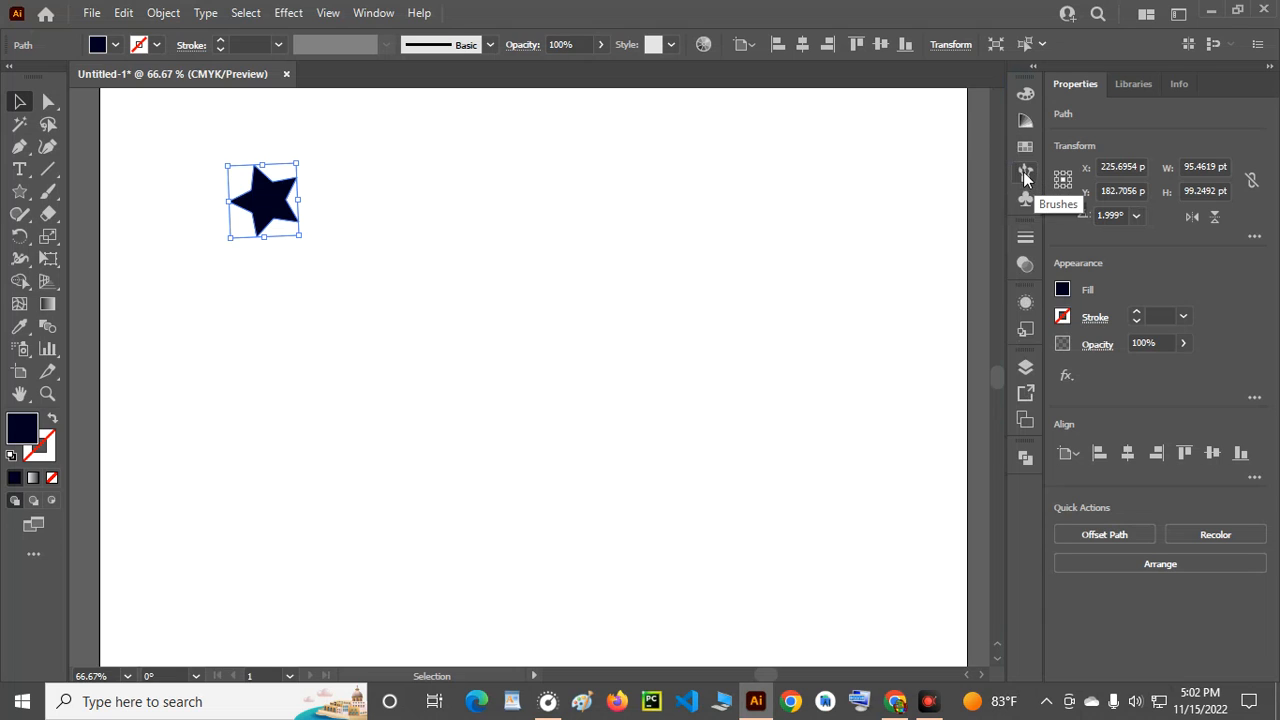
# - Start a new scatter brush from the selected star and move its options dialog clear of the artwork
pyautogui.click(1031, 174)
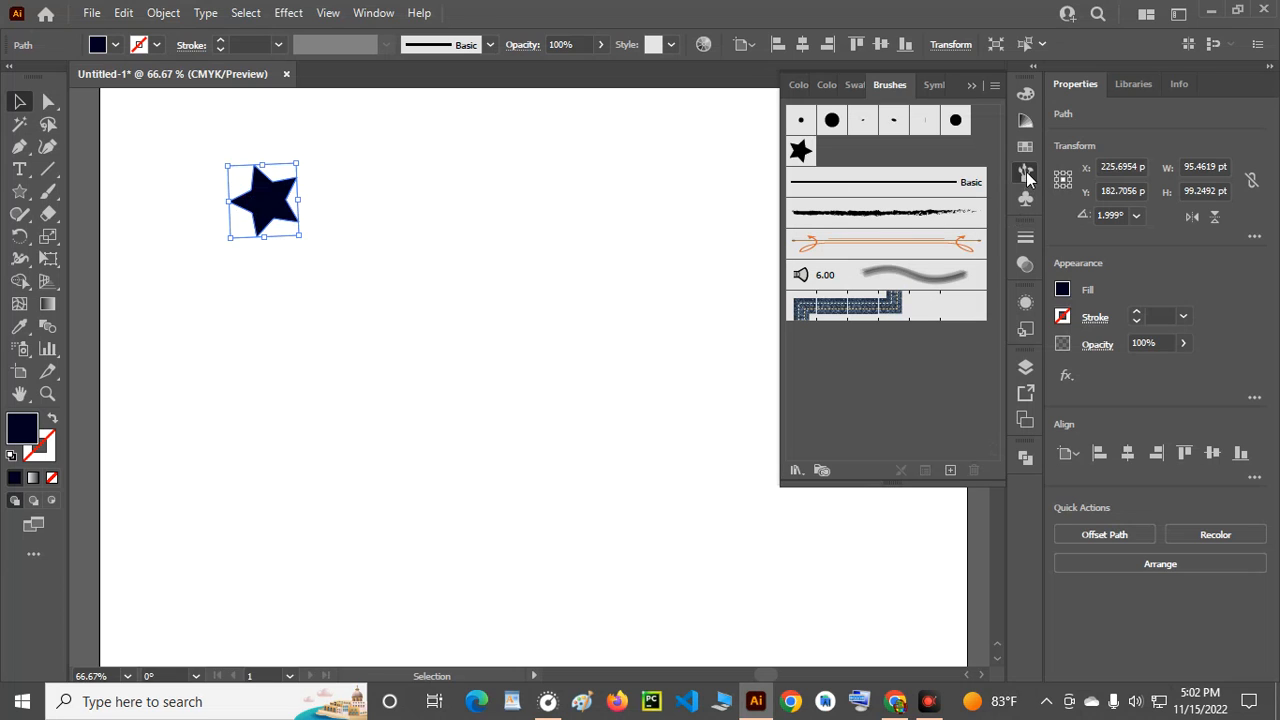
pyautogui.click(949, 469)
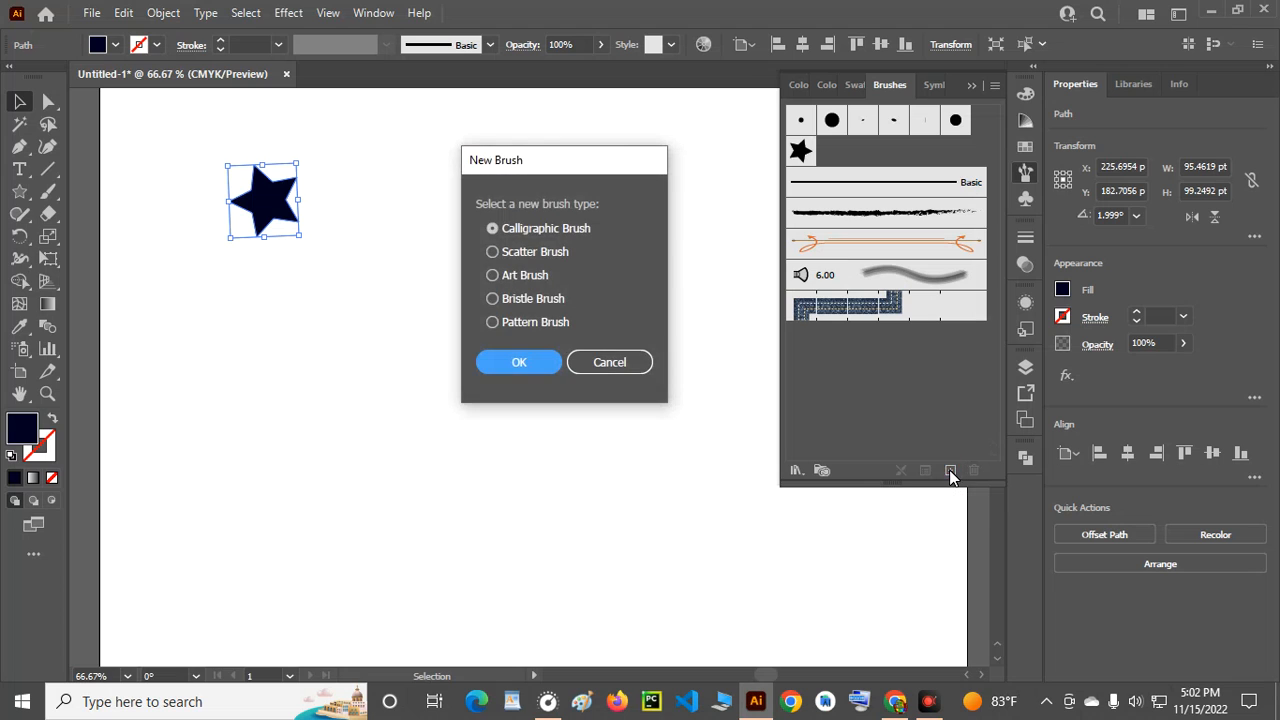
pyautogui.click(492, 253)
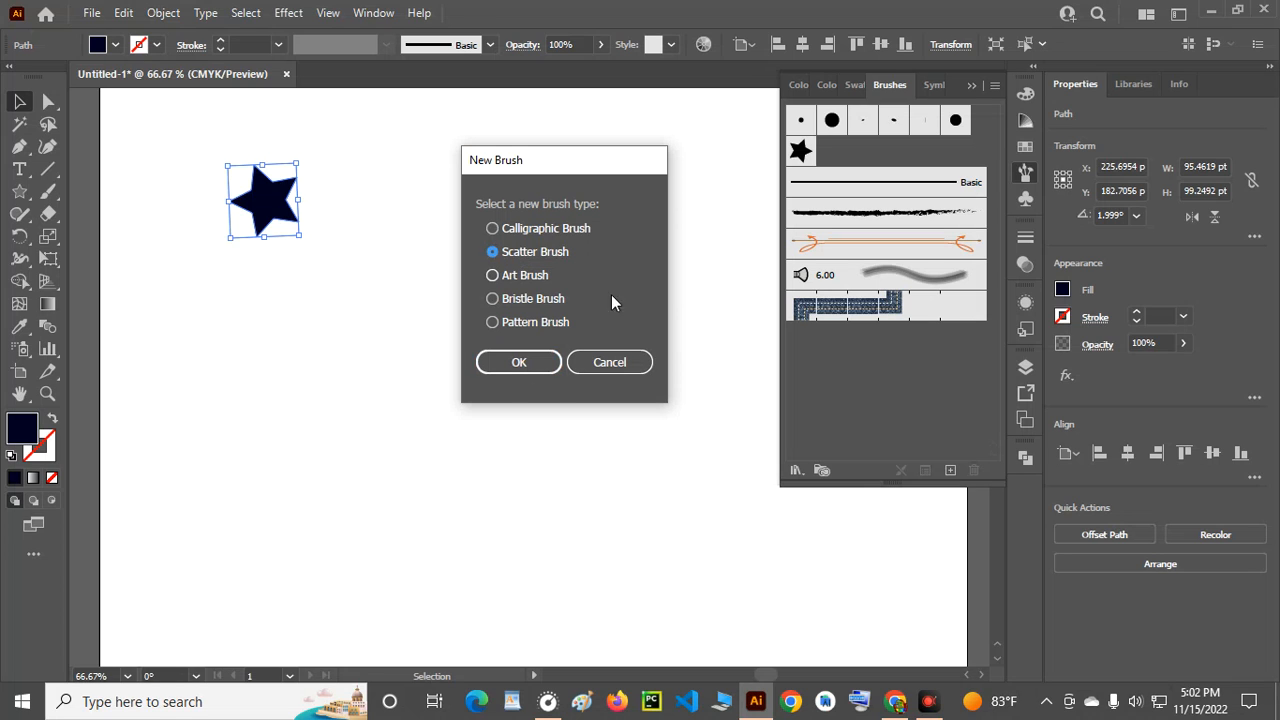
pyautogui.click(512, 364)
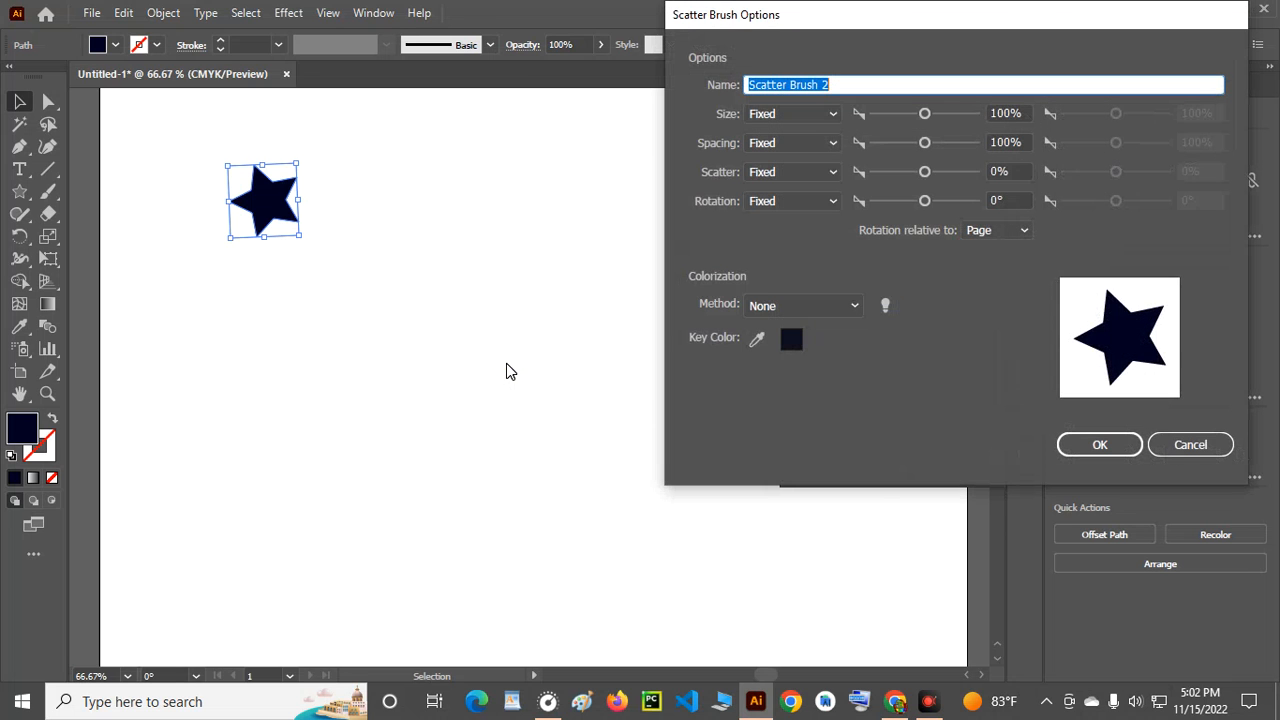
pyautogui.moveTo(988, 12)
pyautogui.mouseDown()
pyautogui.moveTo(714, 94)
pyautogui.moveTo(729, 57)
pyautogui.mouseUp()
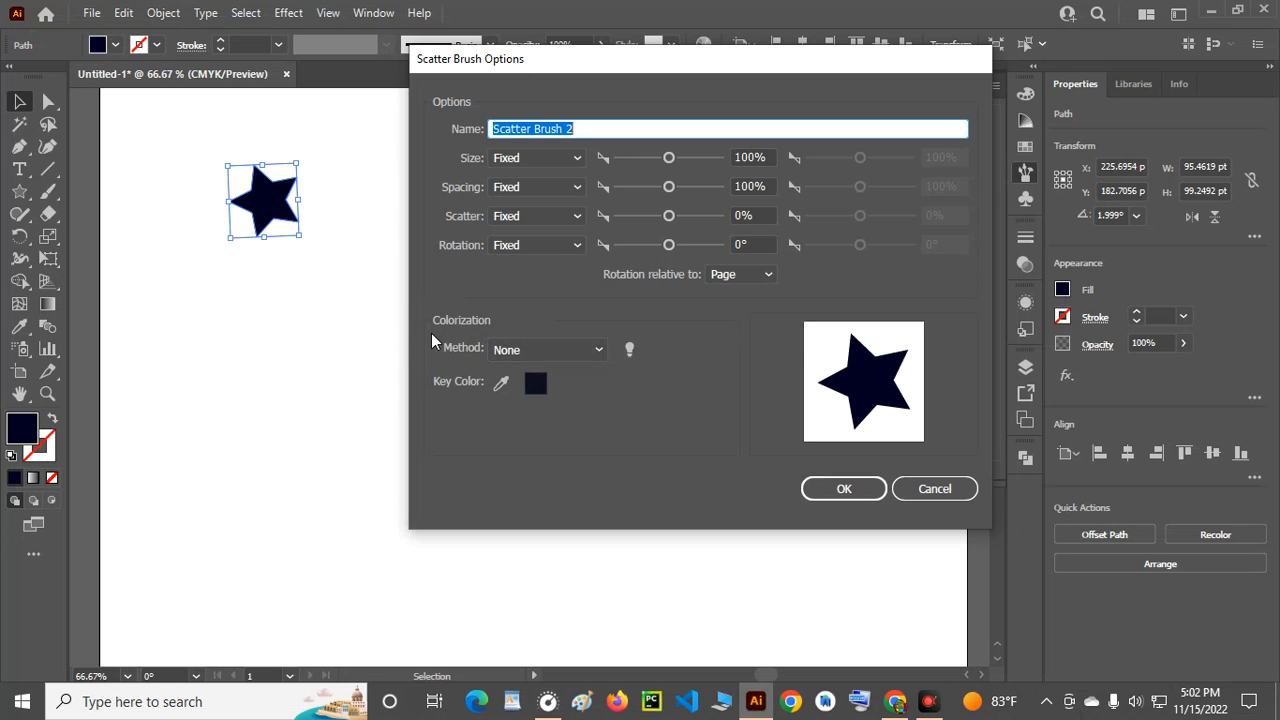
# - Set the new scatter brush's colorization method to Tints and create the brush
pyautogui.click(578, 352)
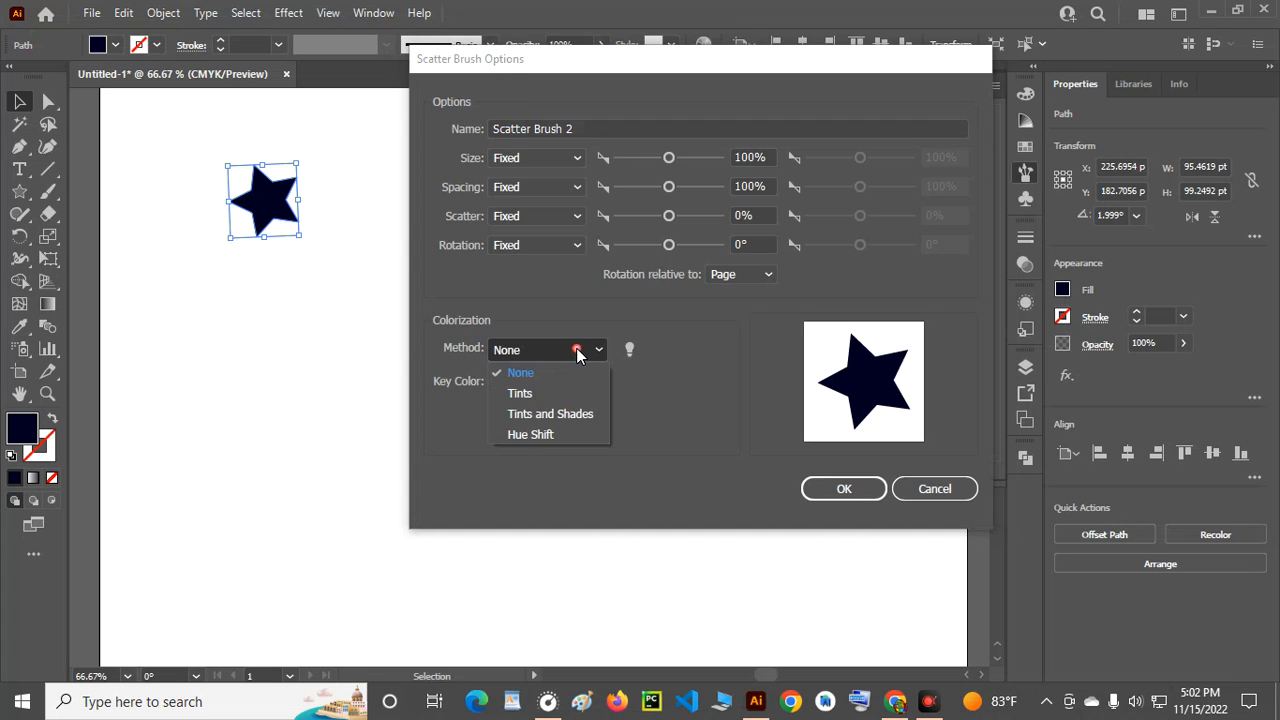
pyautogui.click(540, 394)
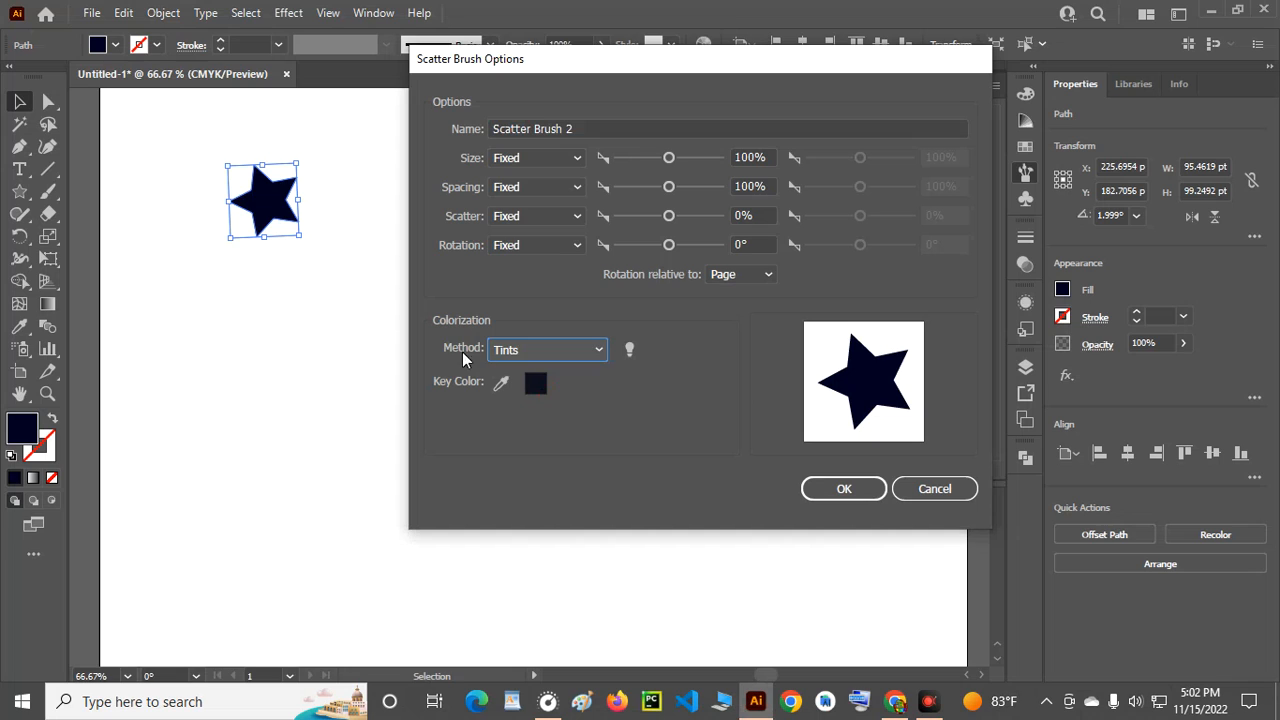
pyautogui.click(597, 350)
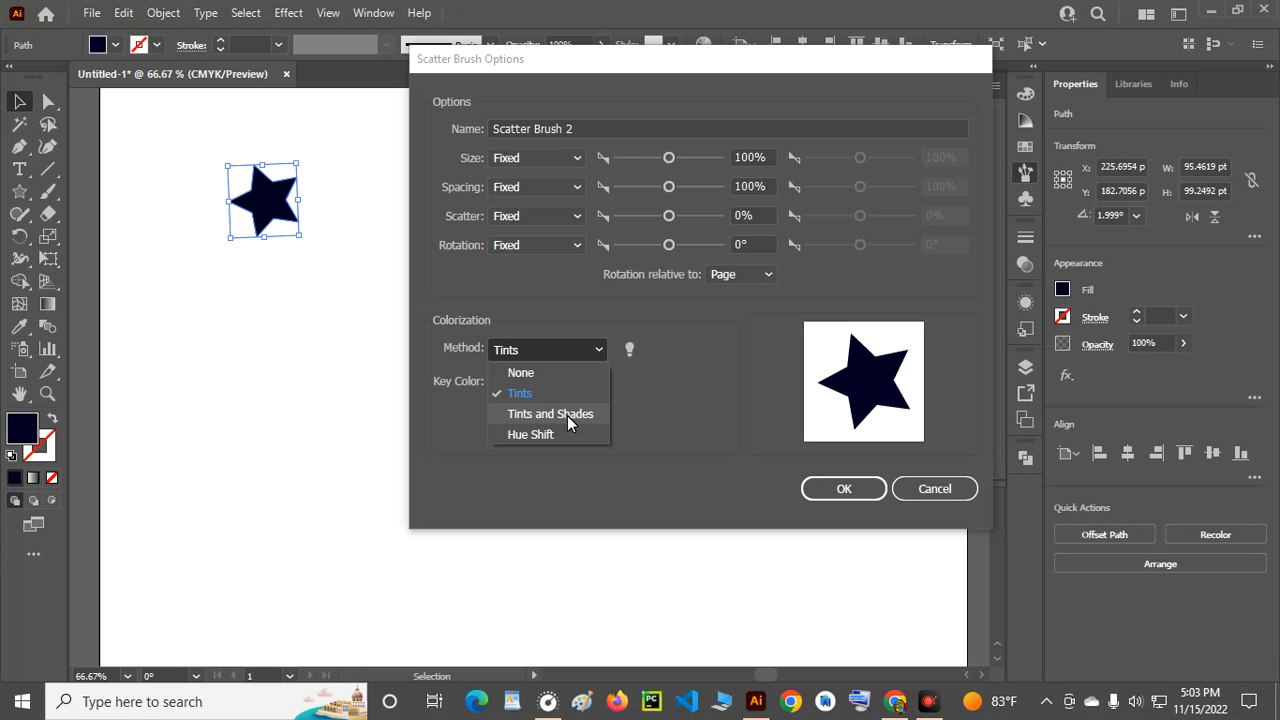
pyautogui.click(698, 363)
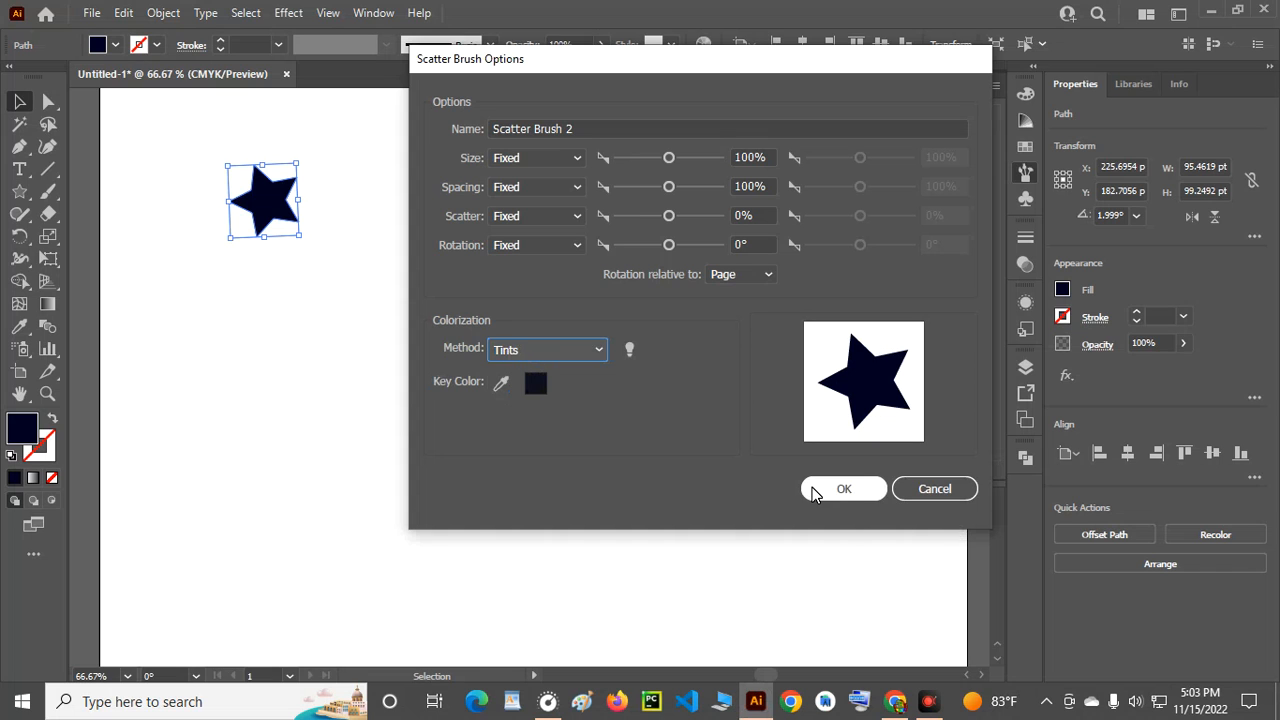
pyautogui.click(843, 491)
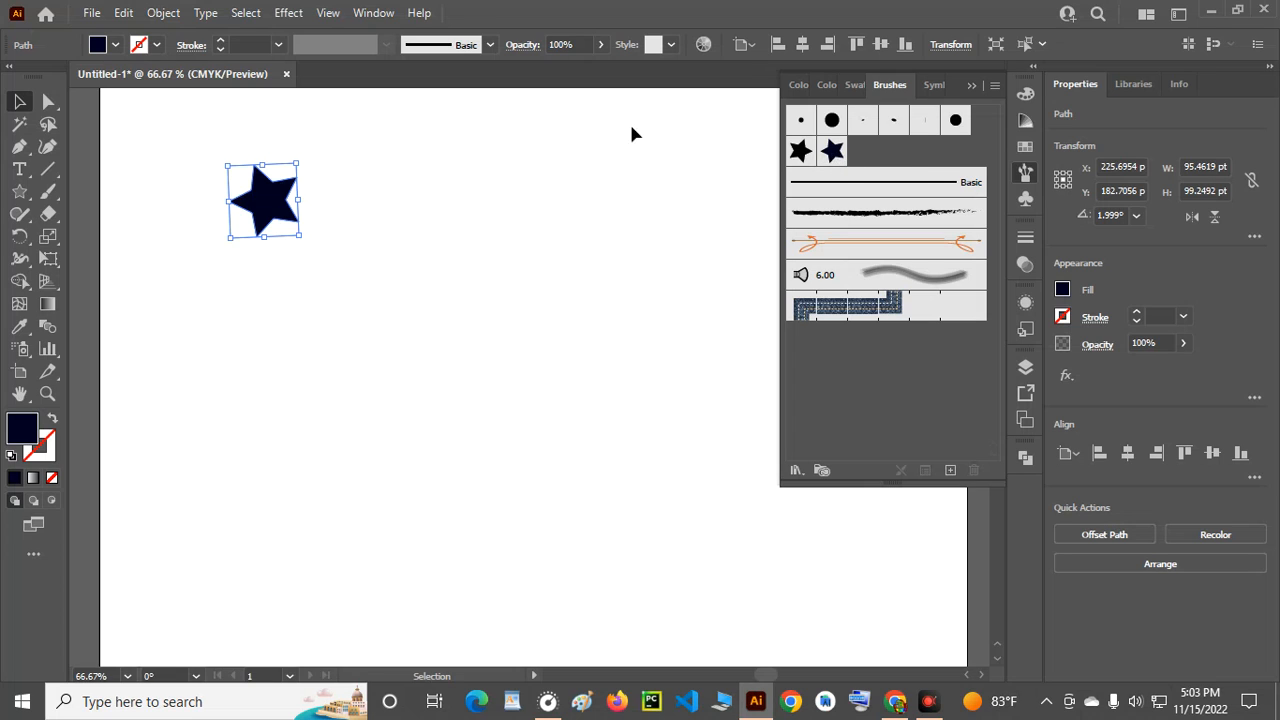
# - Delete the older star brush, Scatter Brush 1, and remove the strokes that use it
pyautogui.click(802, 151)
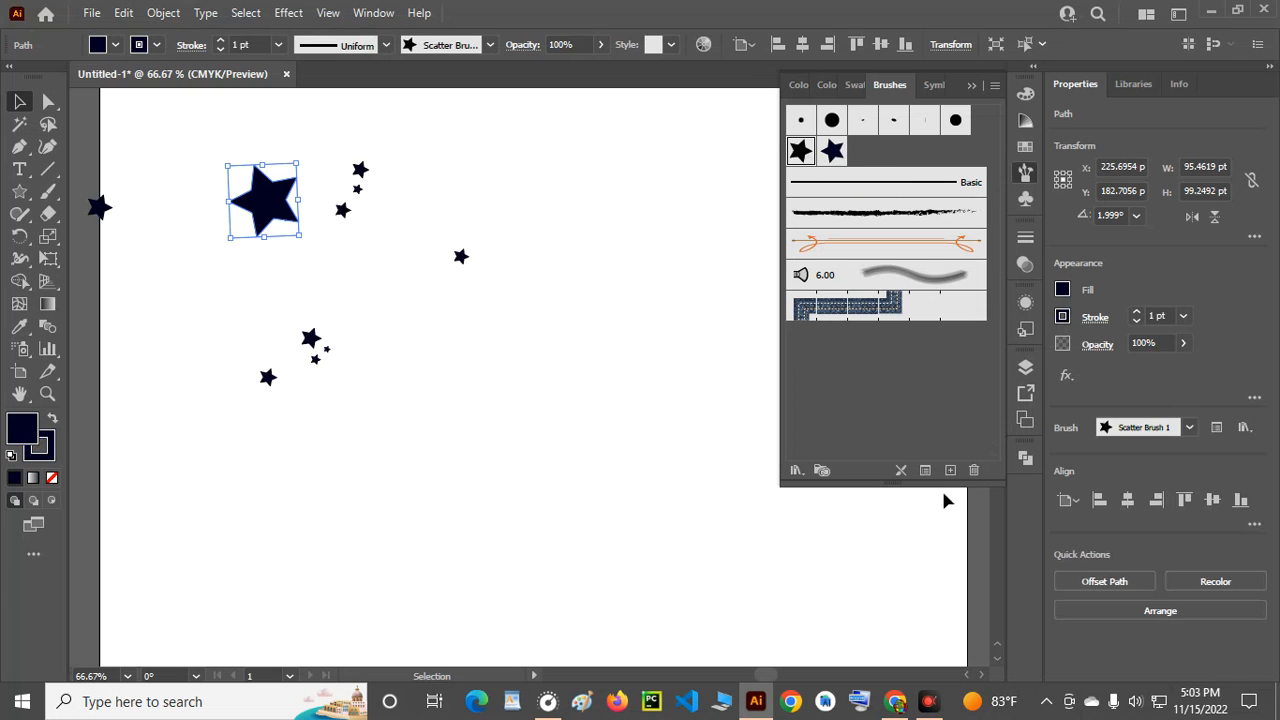
pyautogui.click(973, 470)
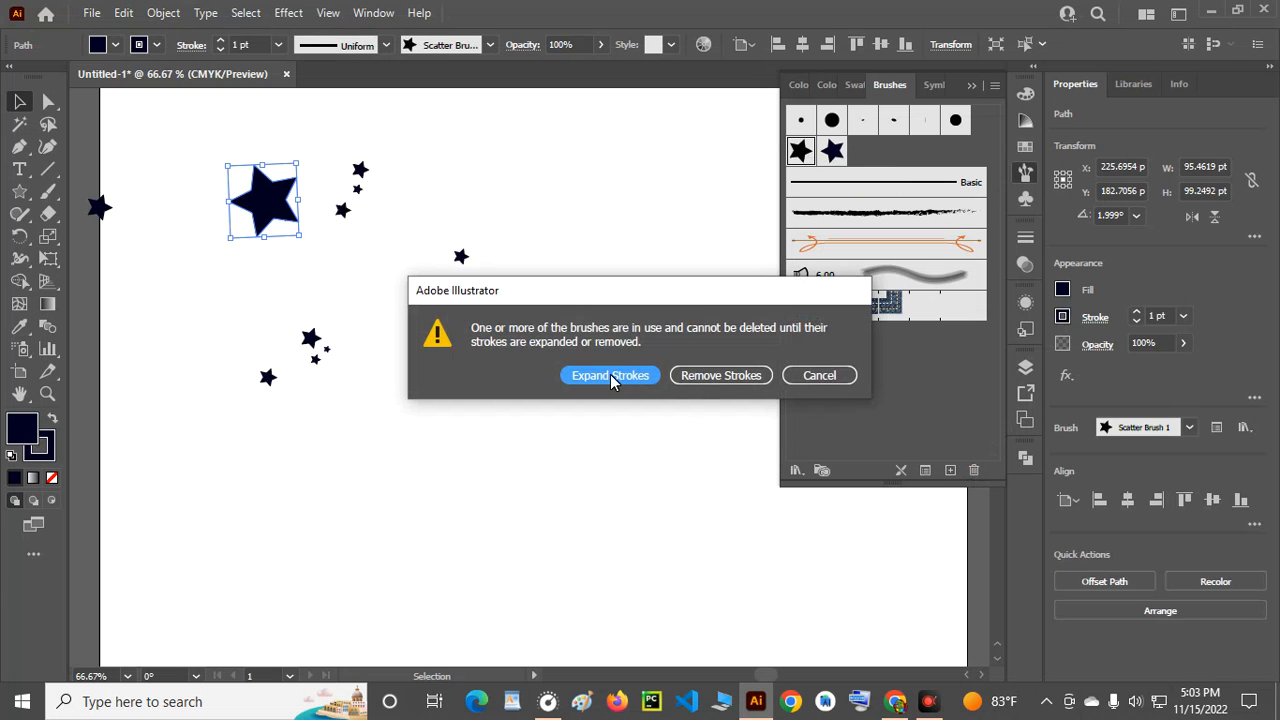
pyautogui.click(720, 380)
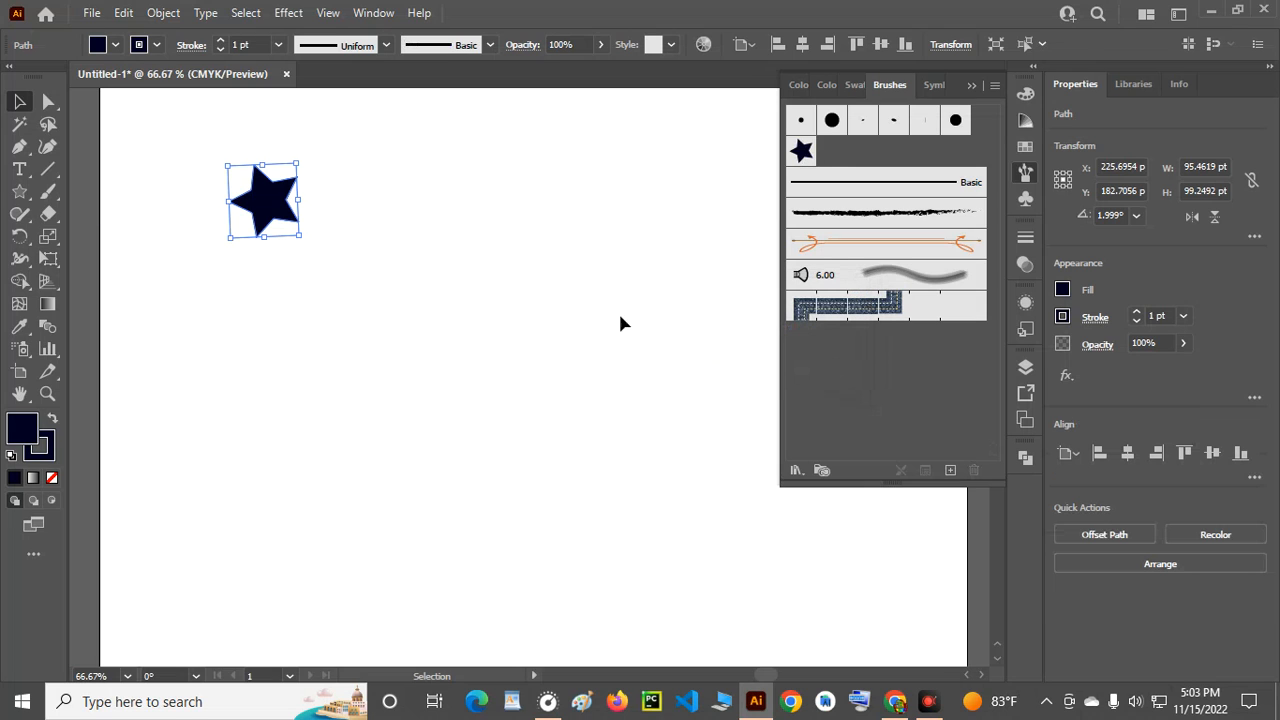
# - Apply Scatter Brush 2 to the drawn star, move the star toward the artboard's upper-left corner, and delete it
pyautogui.click(806, 154)
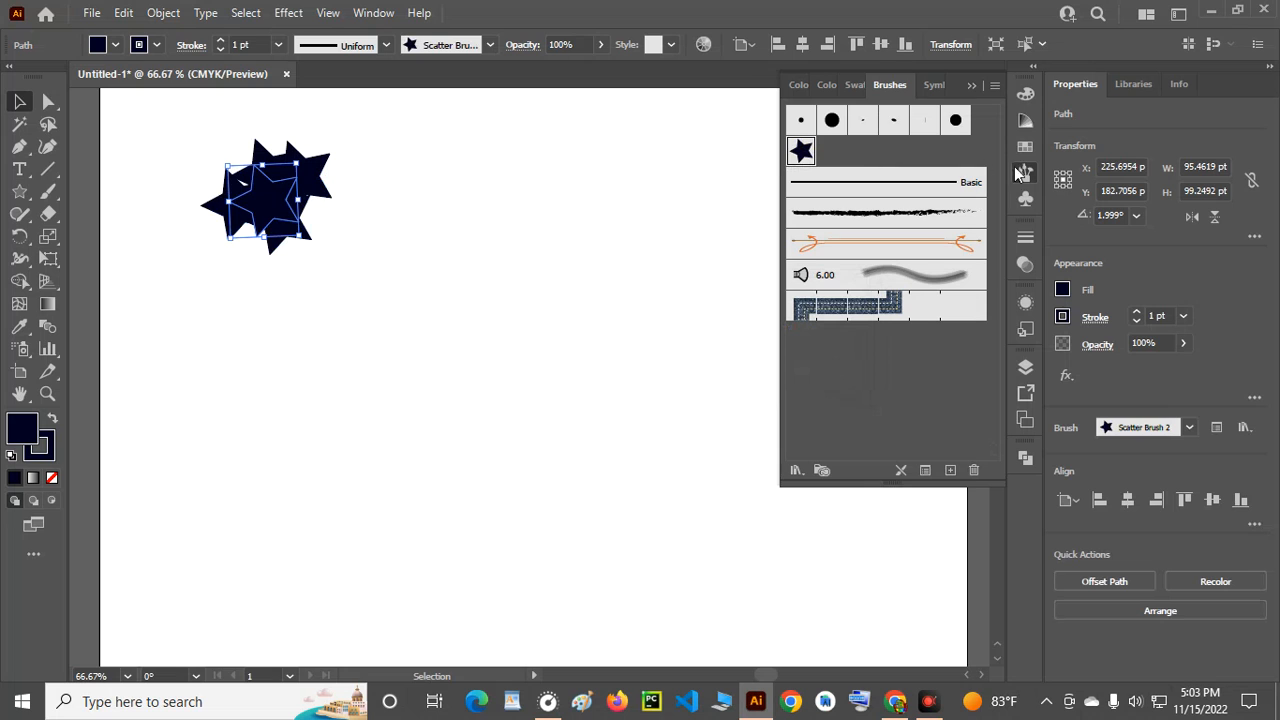
pyautogui.moveTo(265, 209); pyautogui.dragTo(220, 160)
pyautogui.click(428, 216)
pyautogui.click(851, 152)
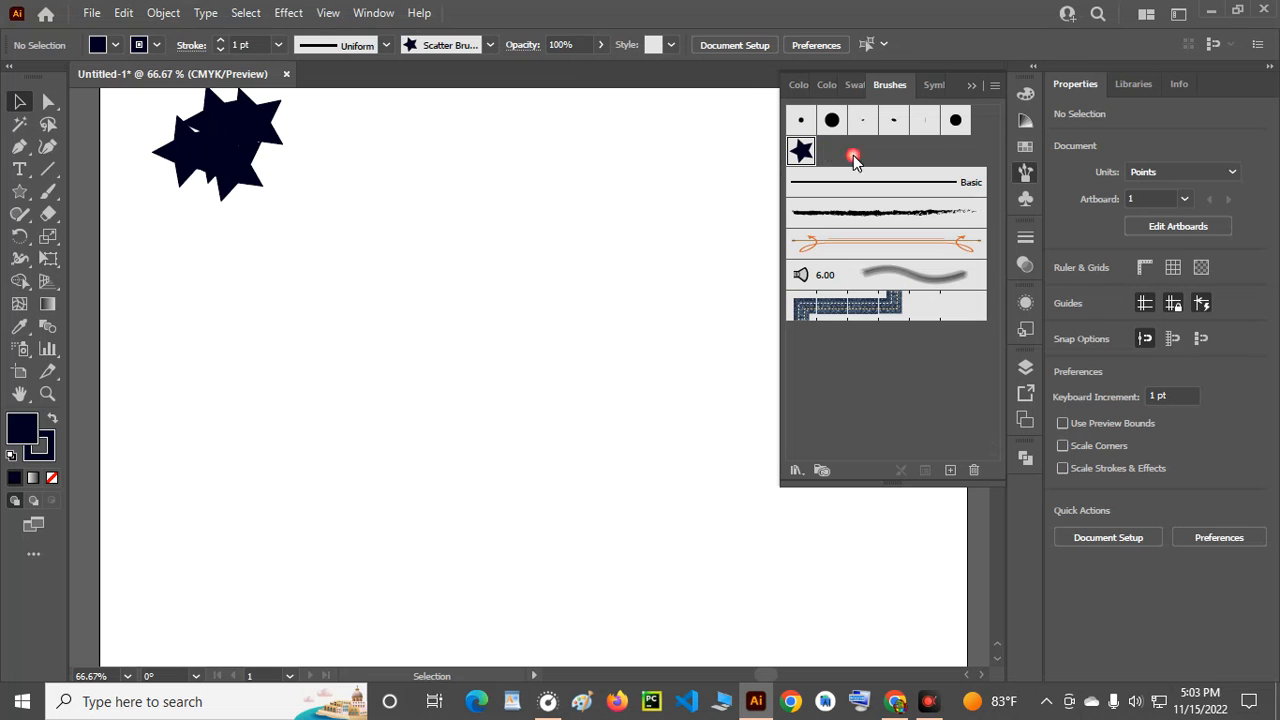
pyautogui.click(210, 145)
pyautogui.press('Delete')
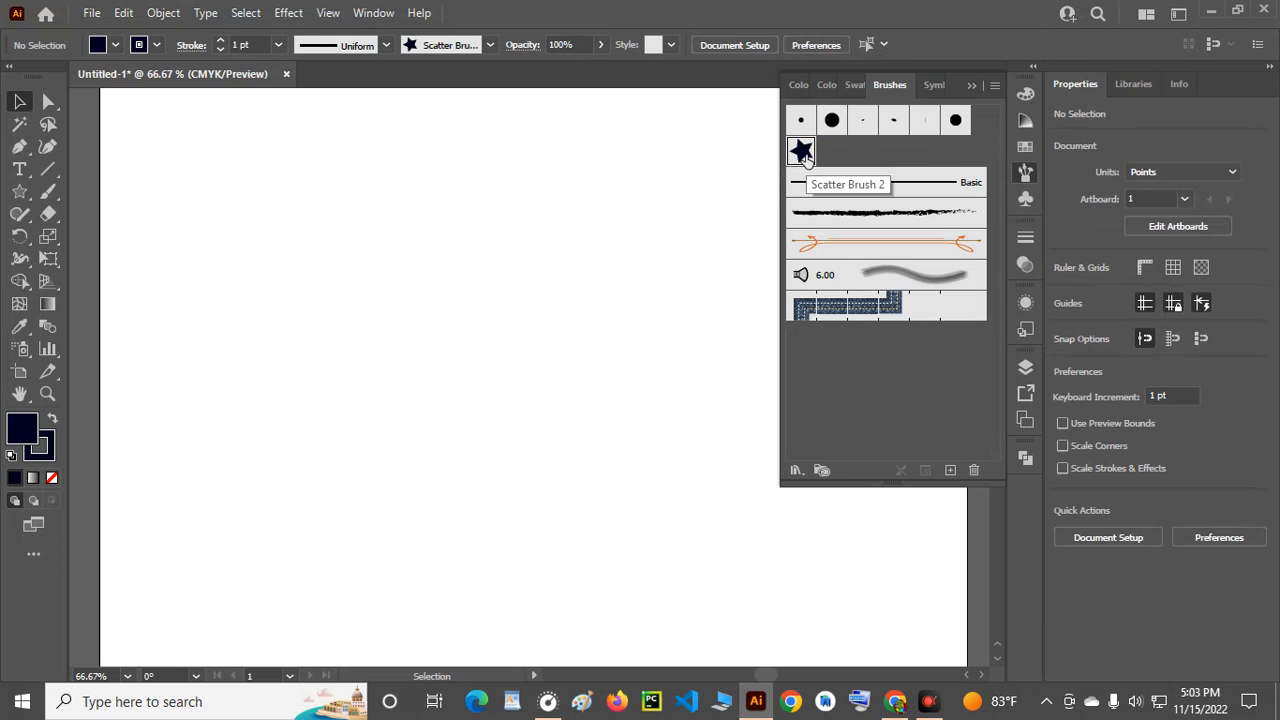
# - Paint a short straight row of stars with the Paintbrush and a longer curving stroke below it
pyautogui.click(48, 191)
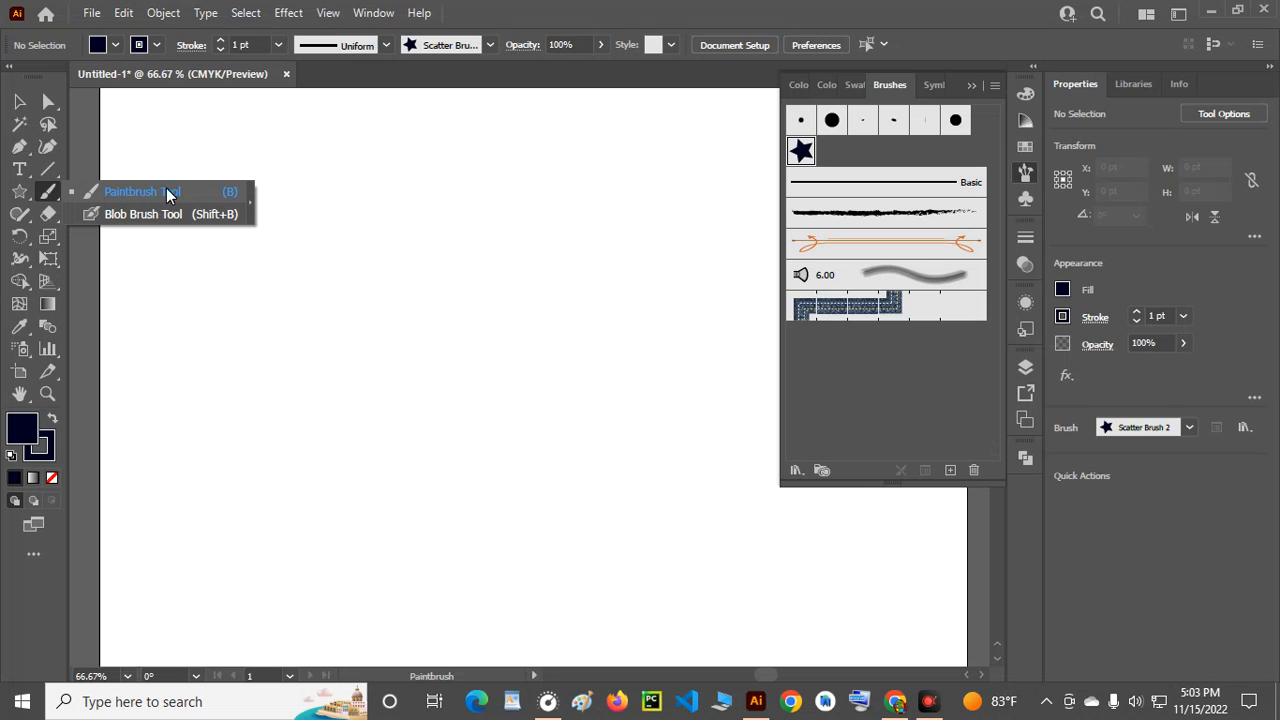
pyautogui.click(140, 198)
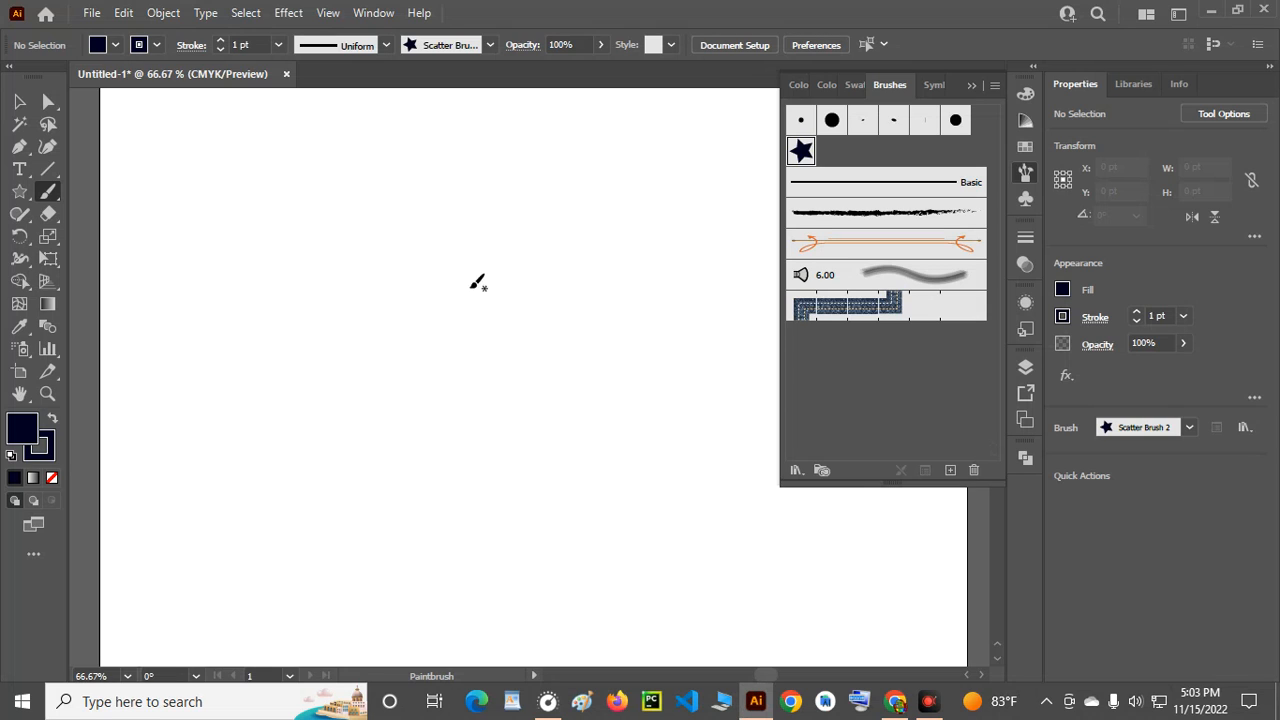
pyautogui.moveTo(232, 220); pyautogui.dragTo(488, 224)
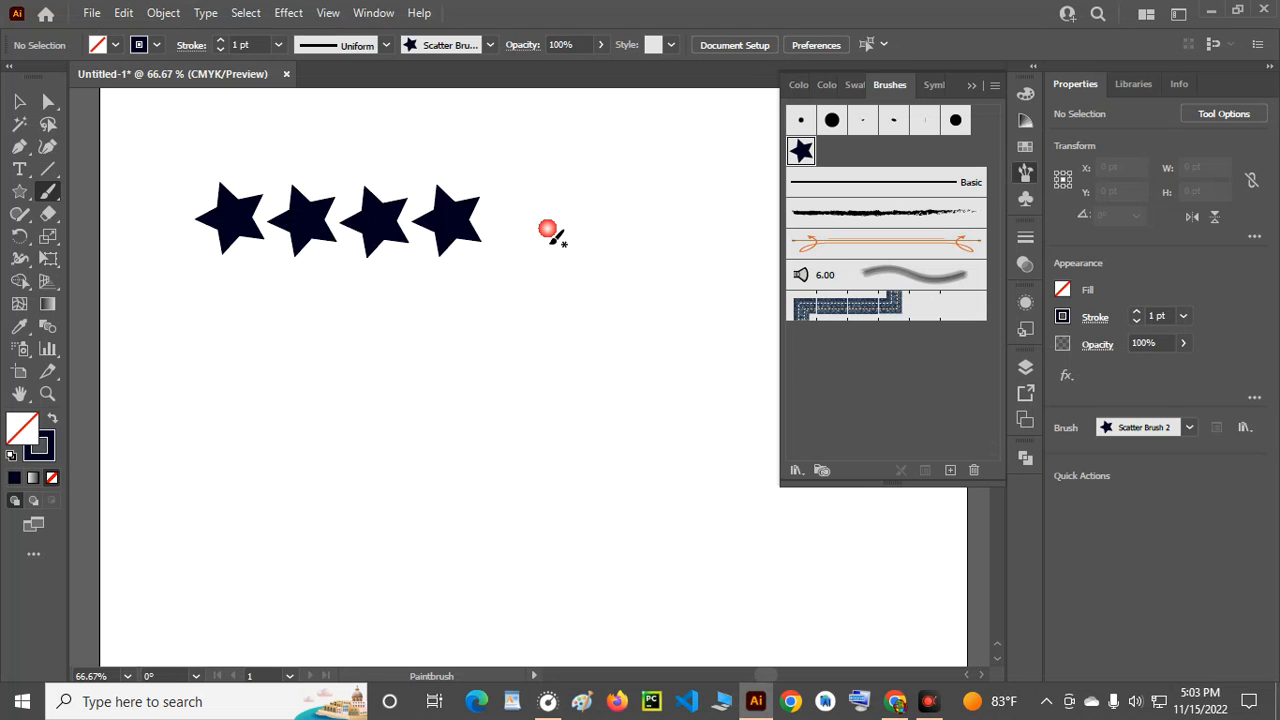
pyautogui.moveTo(177, 301)
pyautogui.mouseDown()
pyautogui.moveTo(334, 318)
pyautogui.moveTo(570, 250)
pyautogui.moveTo(683, 336)
pyautogui.moveTo(621, 508)
pyautogui.moveTo(731, 517)
pyautogui.mouseUp()
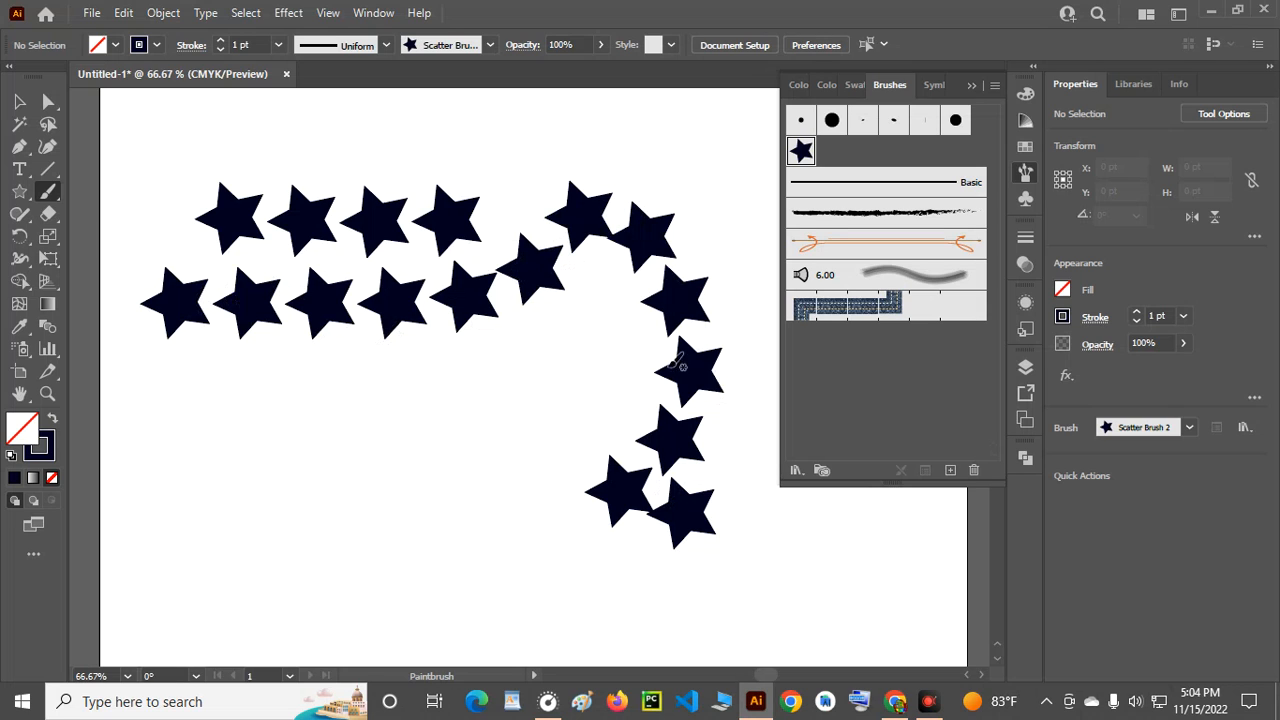
# - Select both painted star strokes and delete them
pyautogui.click(19, 101)
pyautogui.moveTo(208, 162)
pyautogui.mouseDown()
pyautogui.moveTo(586, 318)
pyautogui.moveTo(700, 520)
pyautogui.mouseUp()
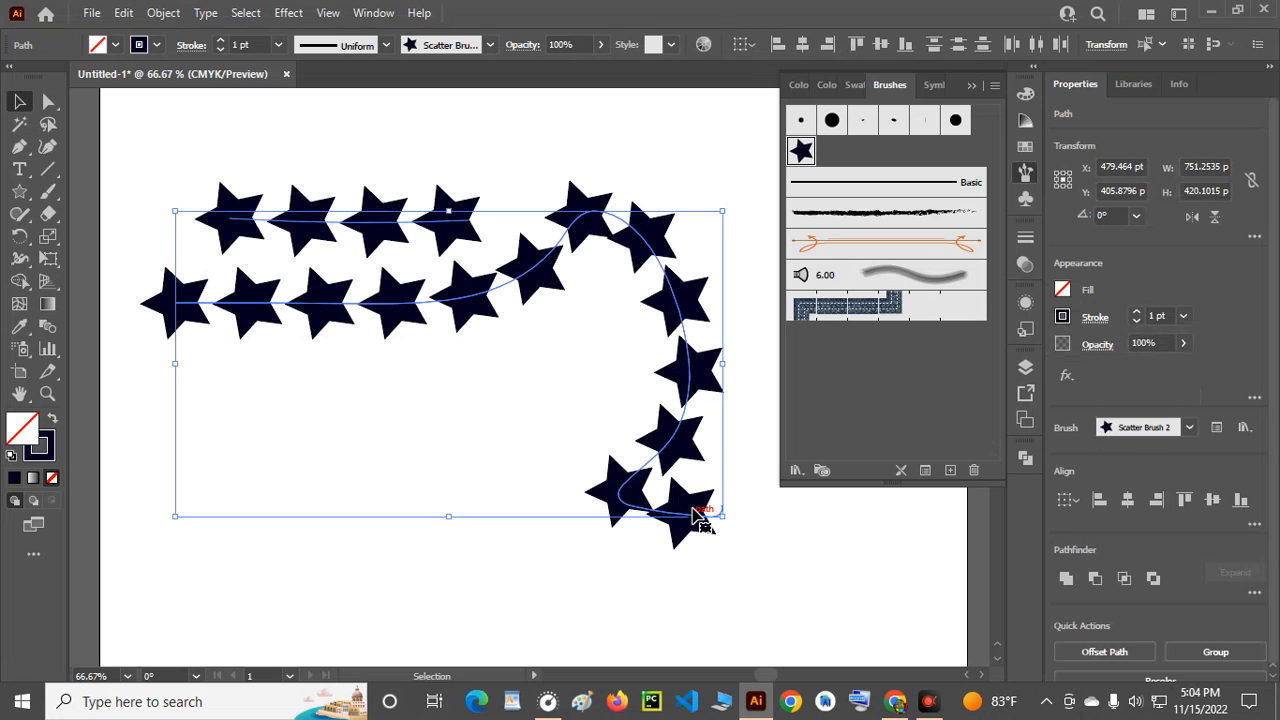
pyautogui.press('Delete')
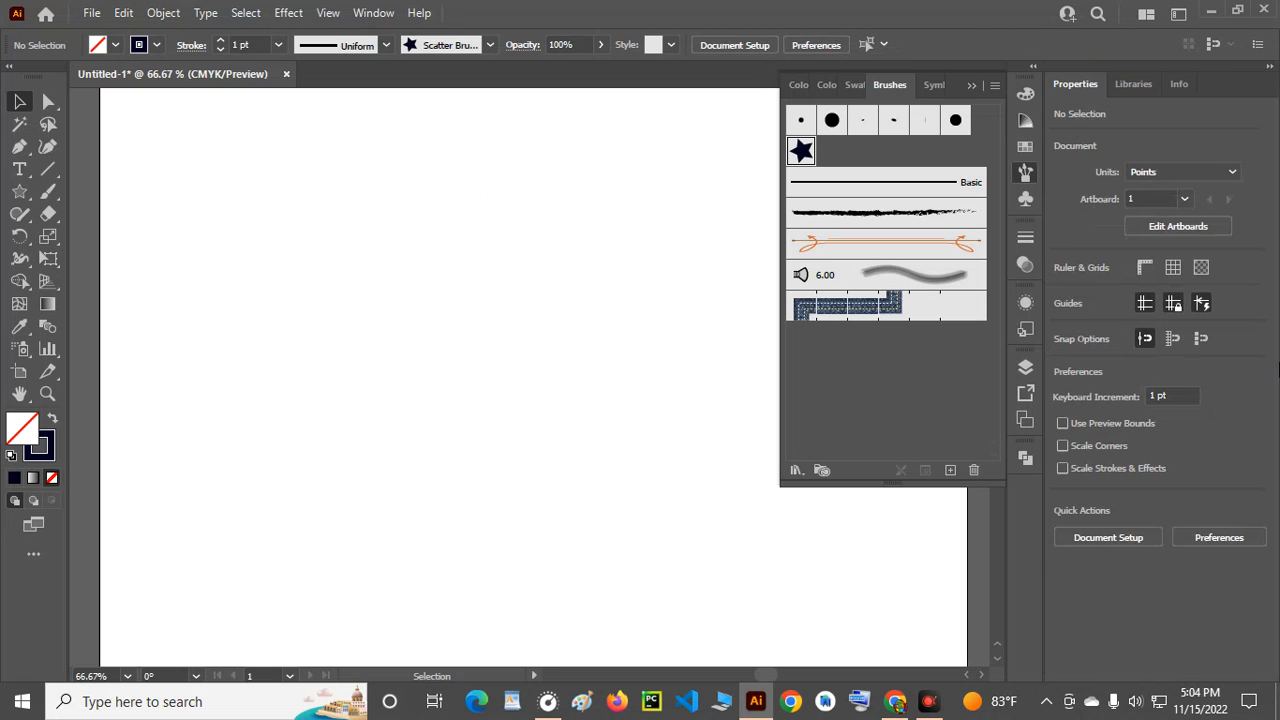
# - Paint a nearly horizontal star stroke about 473 pt long in the artboard's upper-left area and select it
pyautogui.click(48, 191)
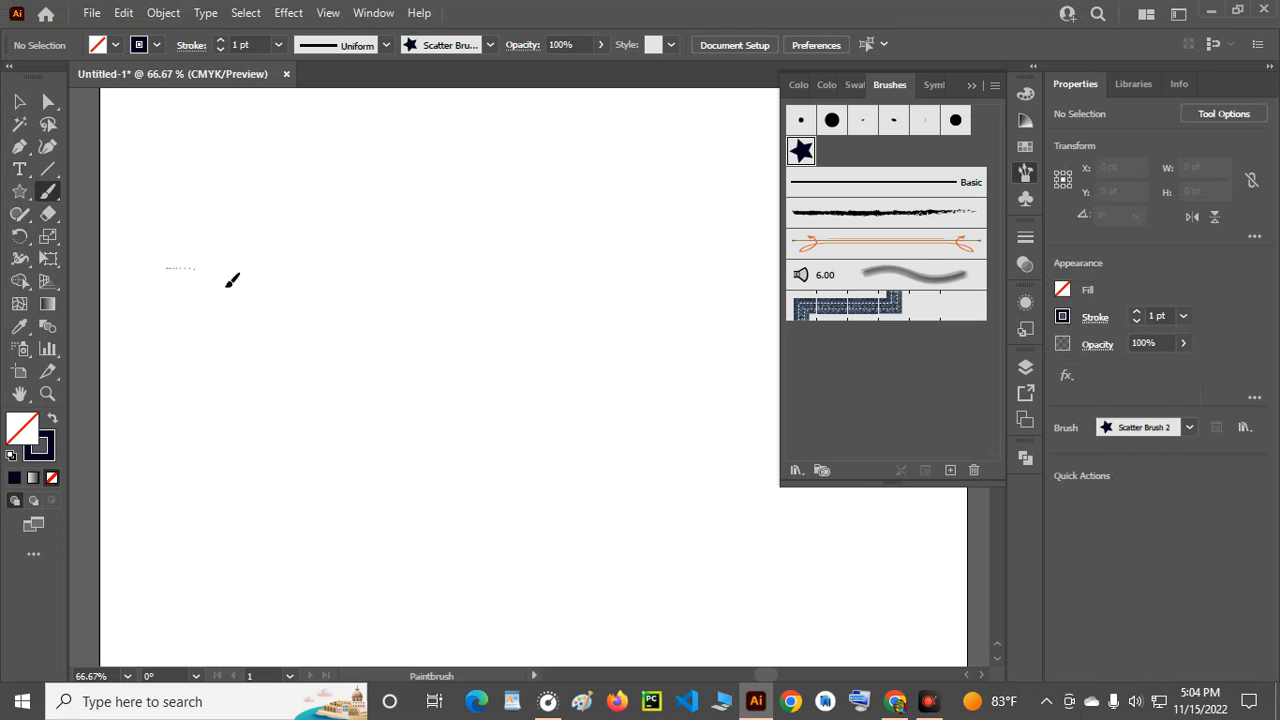
pyautogui.moveTo(462, 289); pyautogui.dragTo(516, 283)
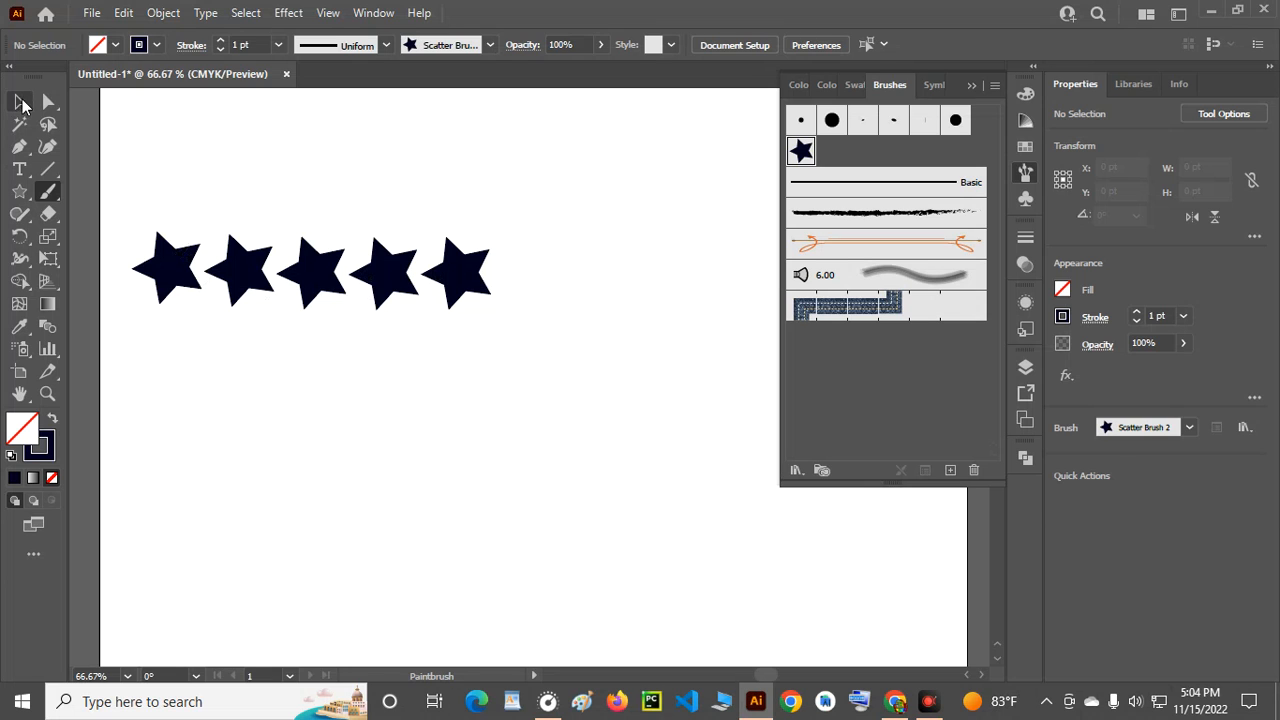
pyautogui.press('v')
pyautogui.click(383, 290)
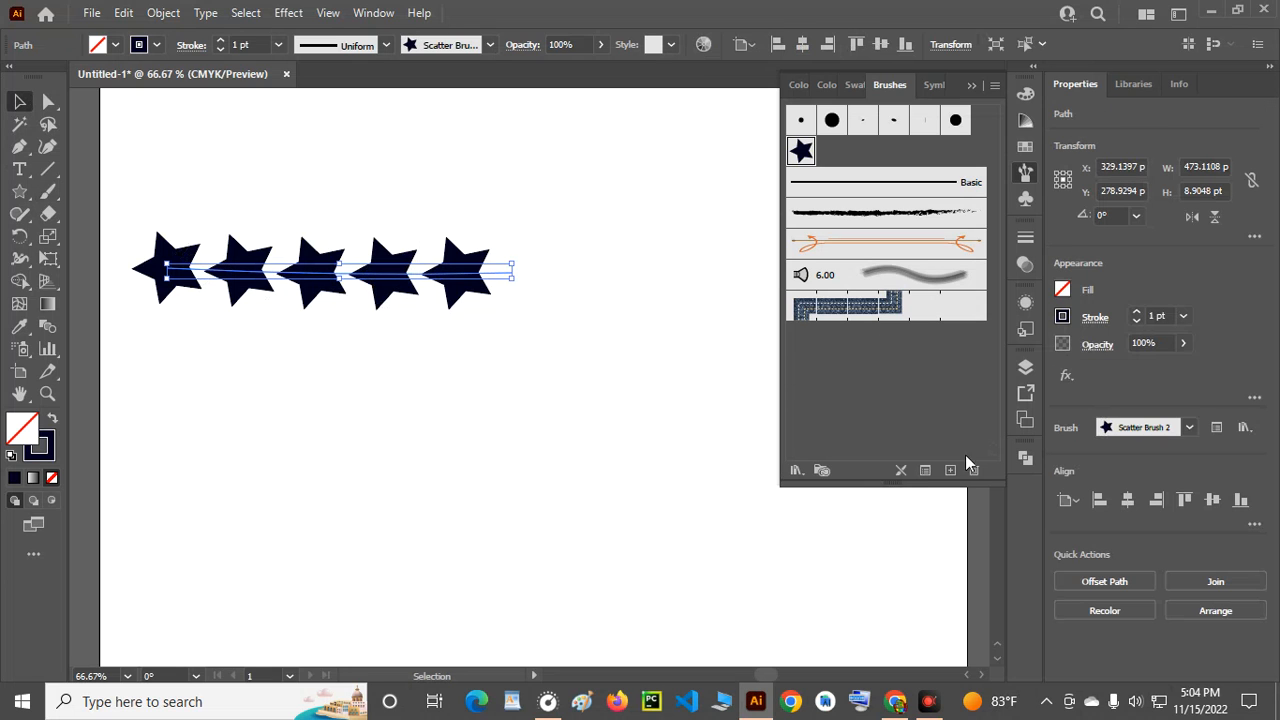
# - Open the options of Scatter Brush 2 and try its fixed size at 45% and 153%
pyautogui.doubleClick(800, 150)
pyautogui.moveTo(711, 57); pyautogui.dragTo(921, 43)
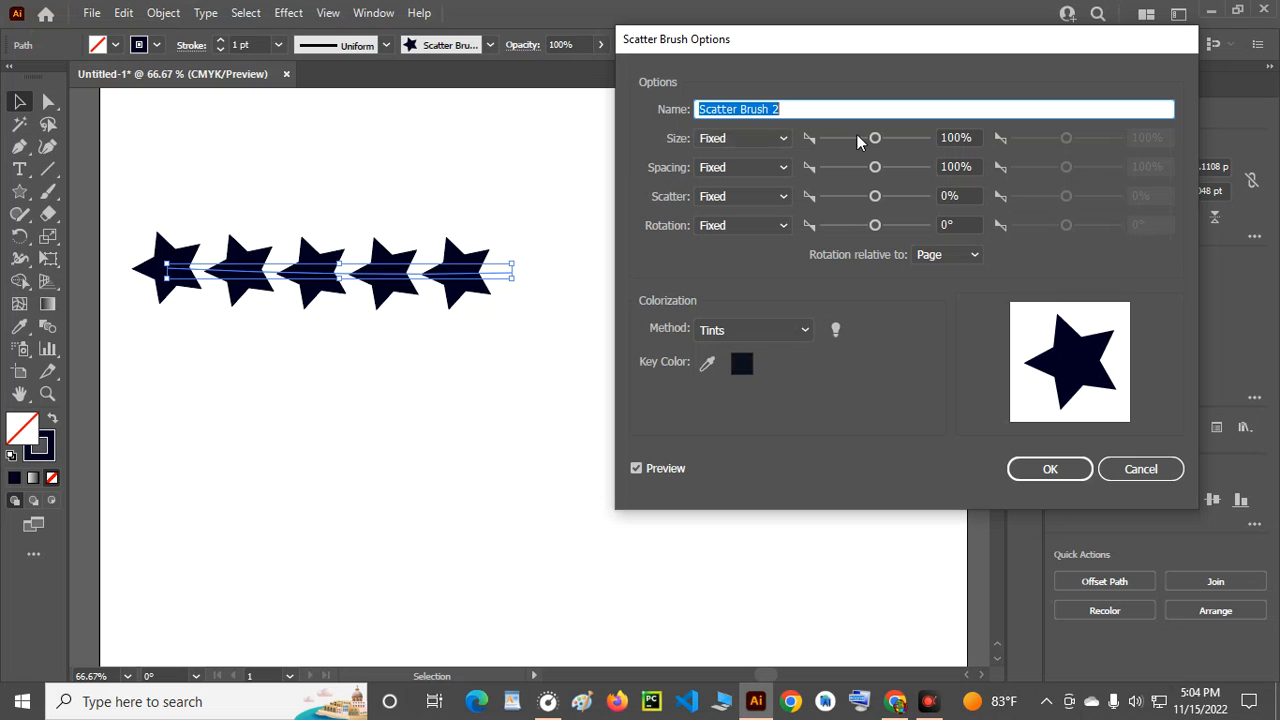
pyautogui.moveTo(876, 140); pyautogui.dragTo(848, 141)
pyautogui.moveTo(847, 144); pyautogui.dragTo(841, 145)
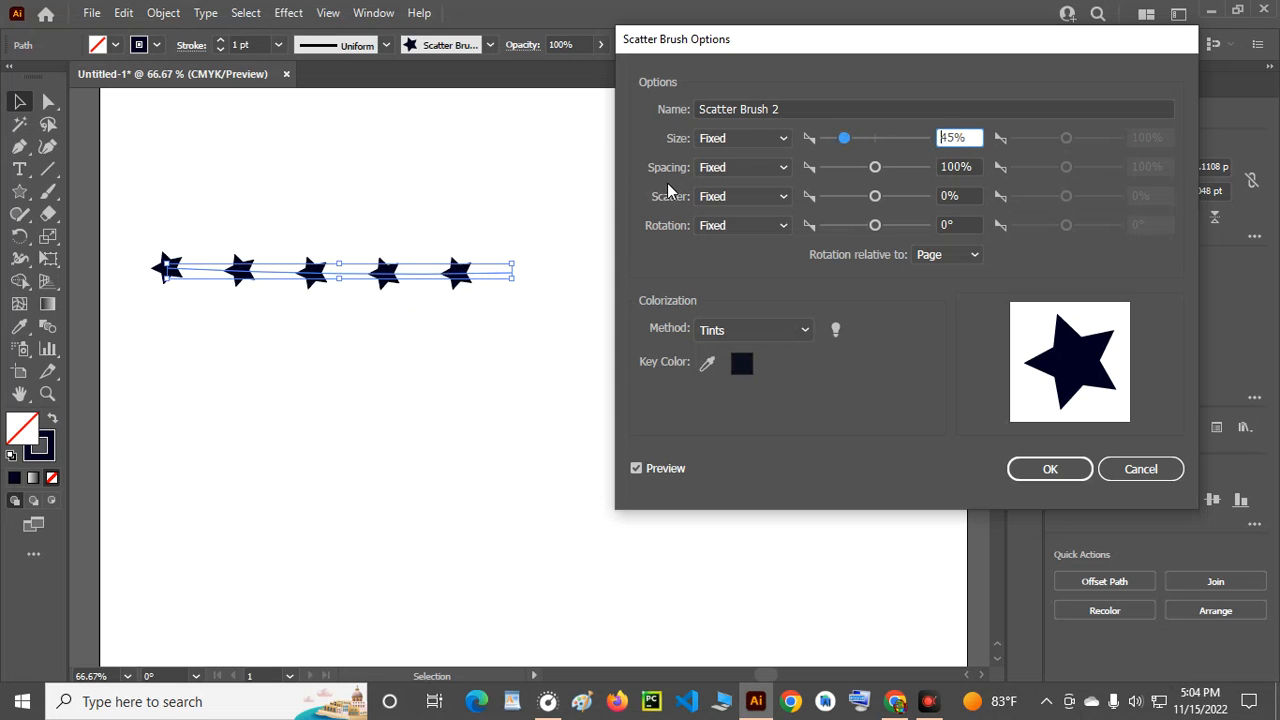
pyautogui.moveTo(855, 142); pyautogui.dragTo(880, 142)
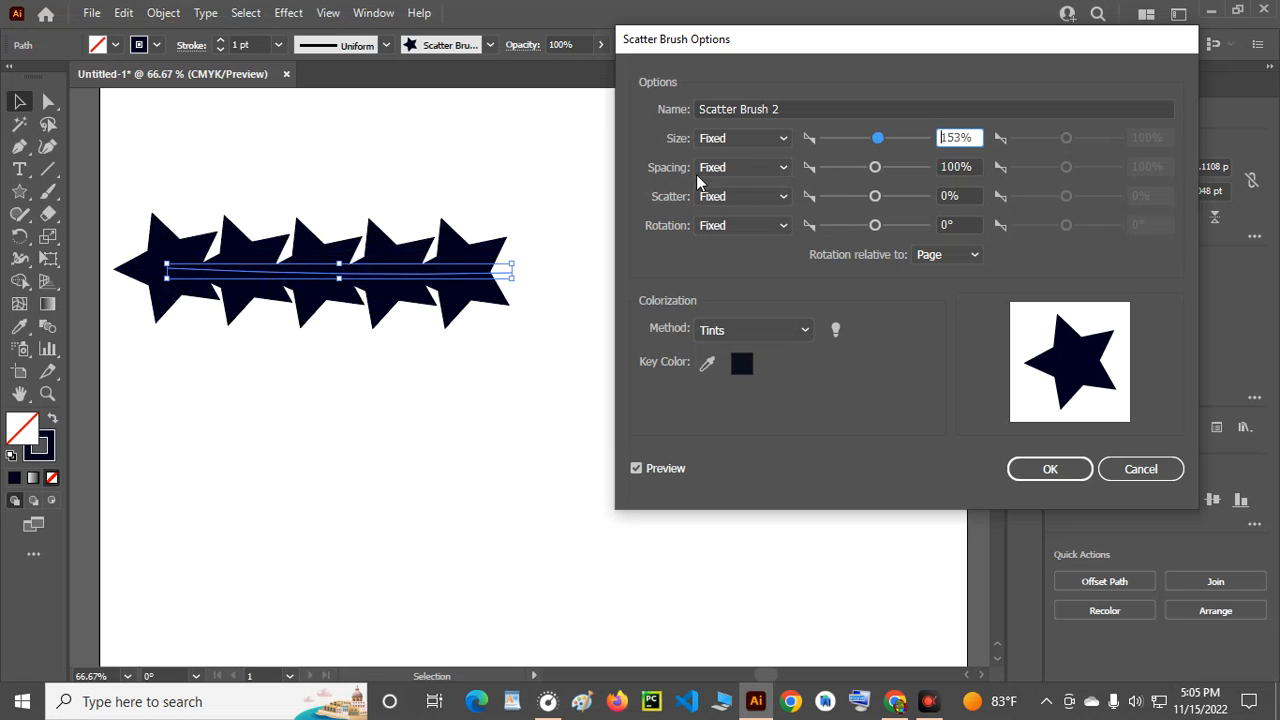
# - Try the brush spacing at 200% and 49%, and settle on a fixed size of 60% with 85% spacing
pyautogui.moveTo(876, 169)
pyautogui.mouseDown()
pyautogui.moveTo(897, 178)
pyautogui.moveTo(882, 179)
pyautogui.mouseUp()
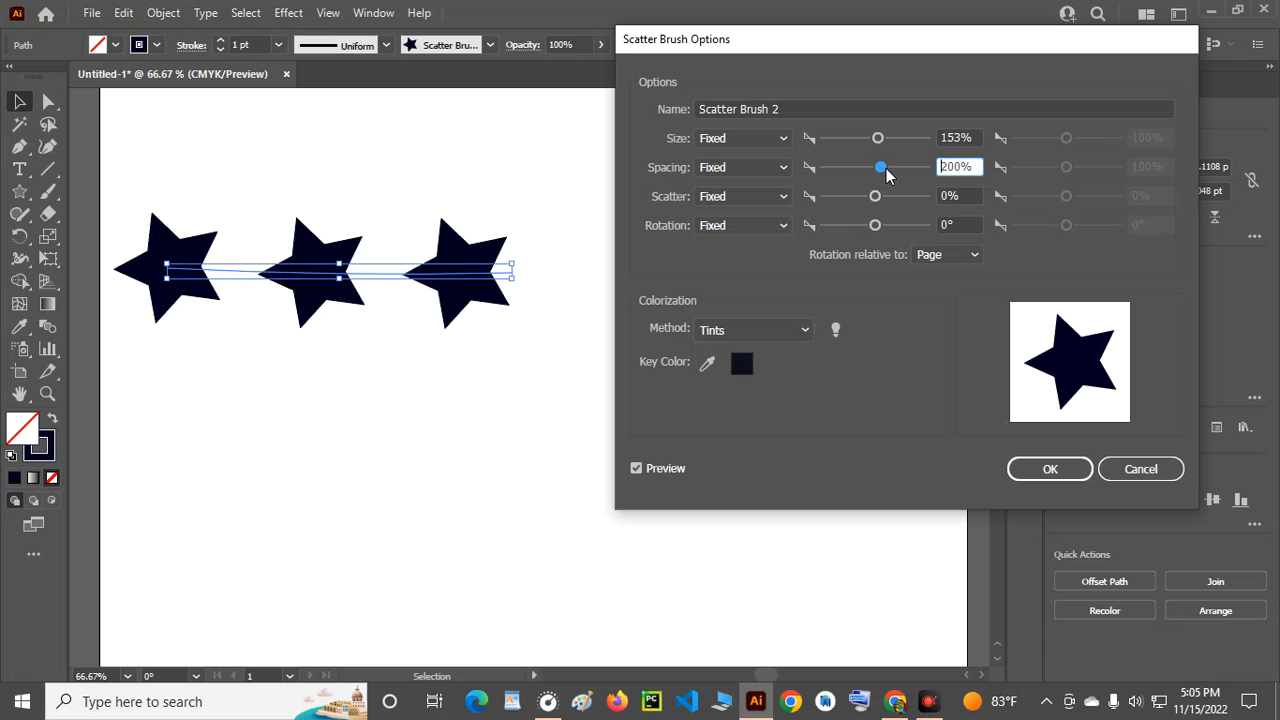
pyautogui.moveTo(881, 171); pyautogui.dragTo(879, 138)
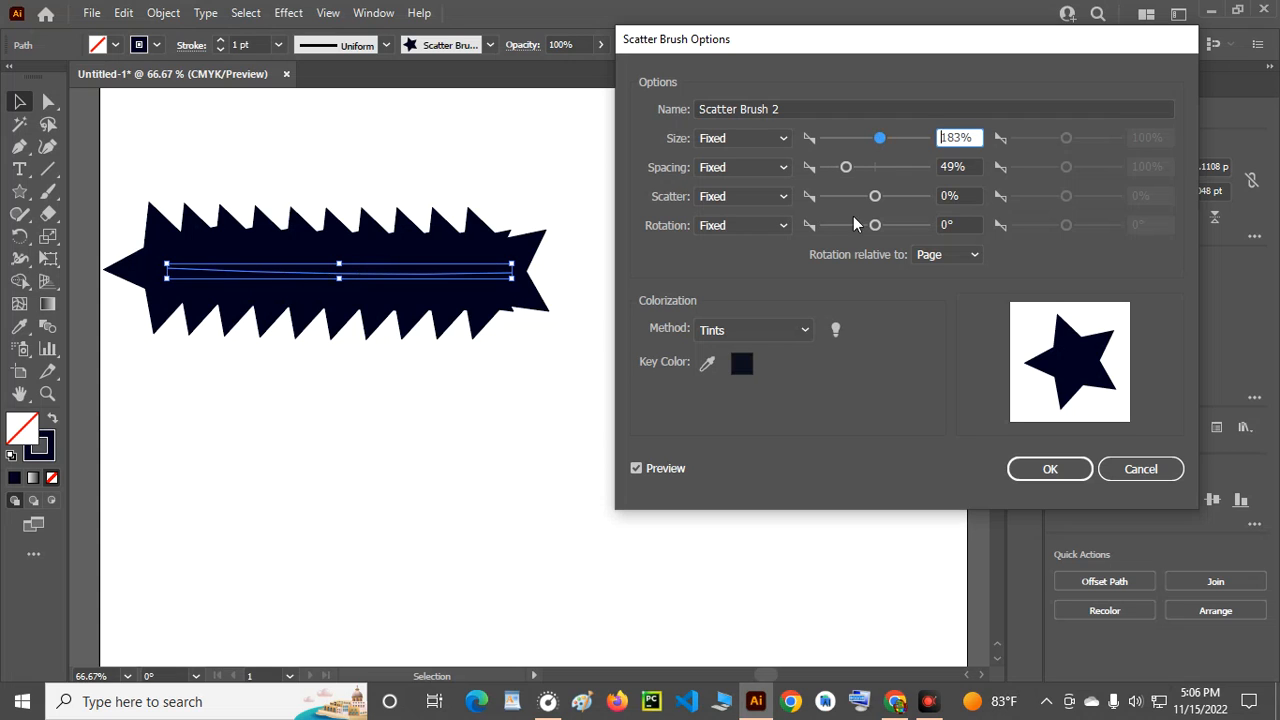
pyautogui.moveTo(846, 167)
pyautogui.mouseDown()
pyautogui.moveTo(890, 175)
pyautogui.moveTo(865, 176)
pyautogui.moveTo(852, 139)
pyautogui.moveTo(866, 174)
pyautogui.mouseUp()
pyautogui.click(877, 141)
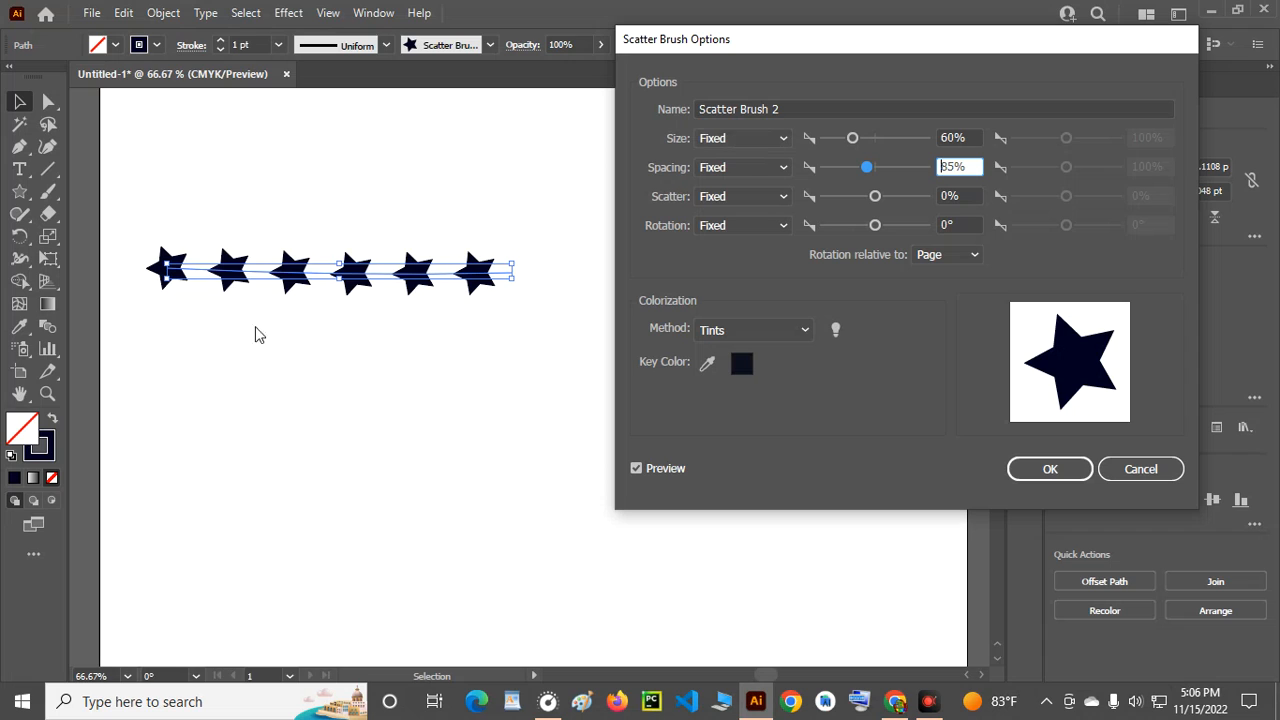
# - Switch the brush size to Random with a minimum of 10% and a maximum of 550%
pyautogui.click(742, 137)
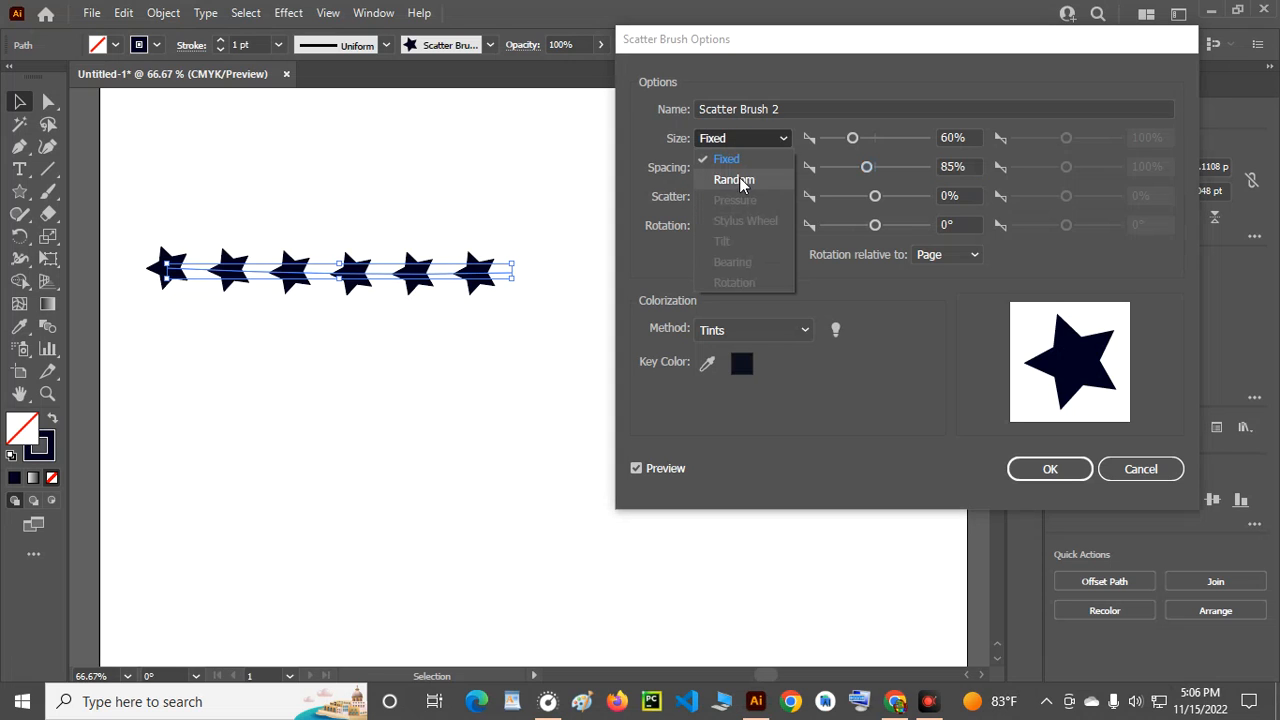
pyautogui.click(738, 179)
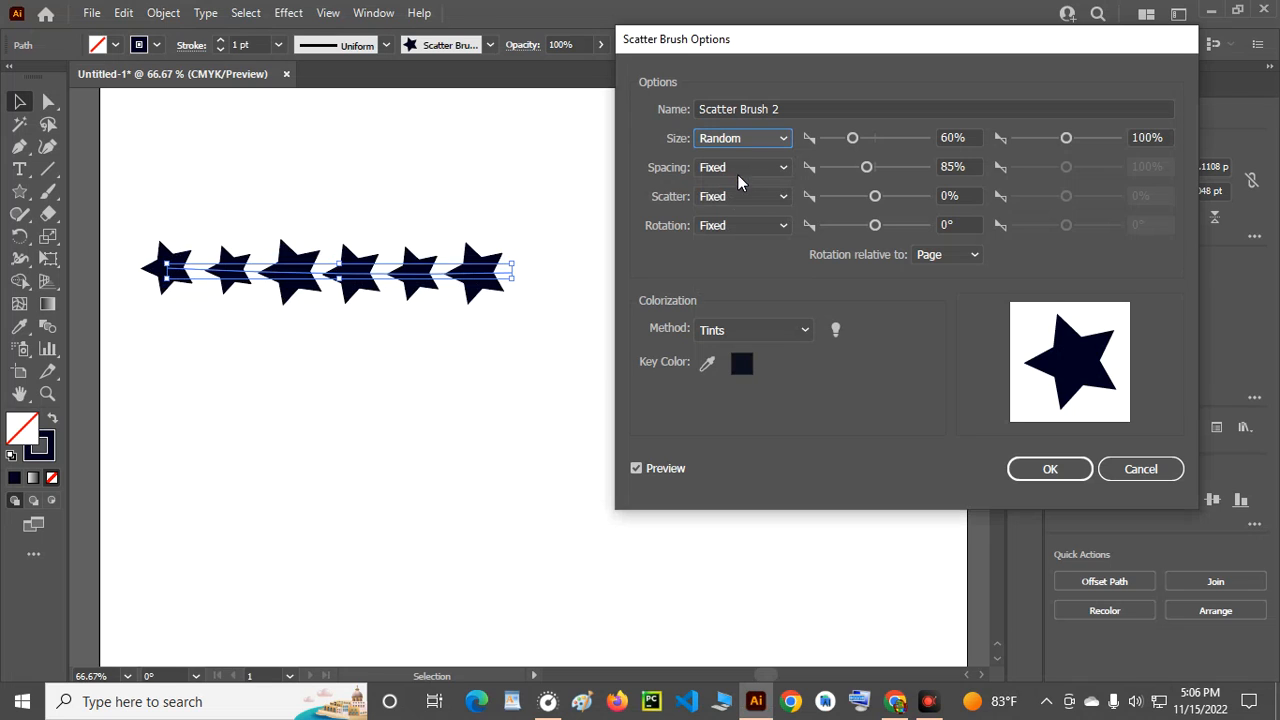
pyautogui.click(851, 139)
pyautogui.moveTo(849, 139); pyautogui.dragTo(822, 139)
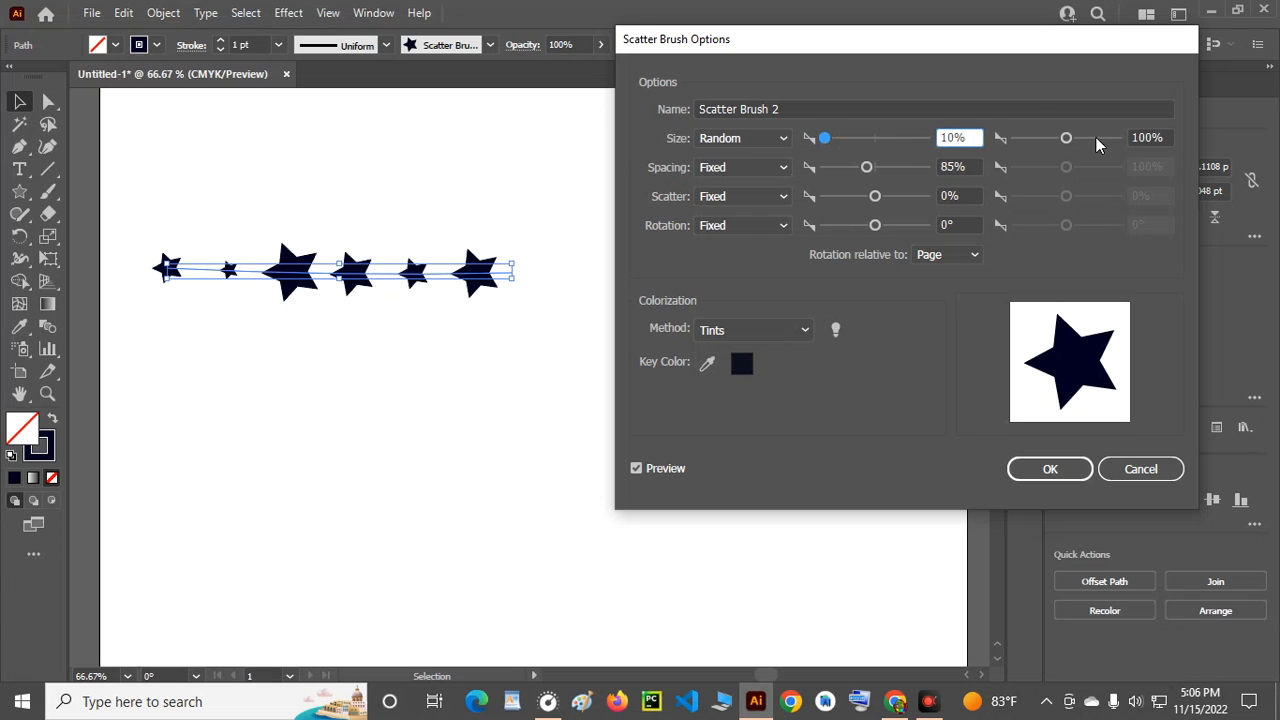
pyautogui.moveTo(1066, 138)
pyautogui.mouseDown()
pyautogui.moveTo(1108, 143)
pyautogui.moveTo(1091, 143)
pyautogui.mouseUp()
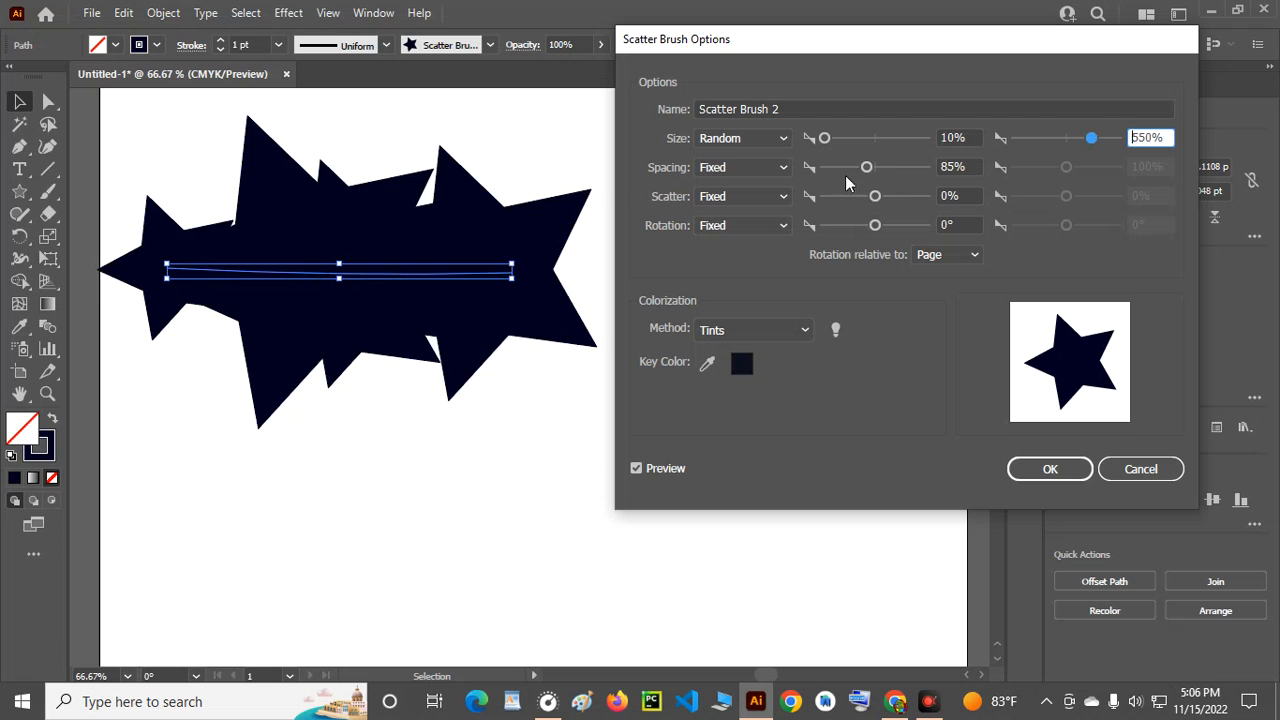
# - Lower the brush's maximum random size to 133% and switch the spacing to Random, from 71% to 100%
pyautogui.moveTo(1089, 140); pyautogui.dragTo(1068, 145)
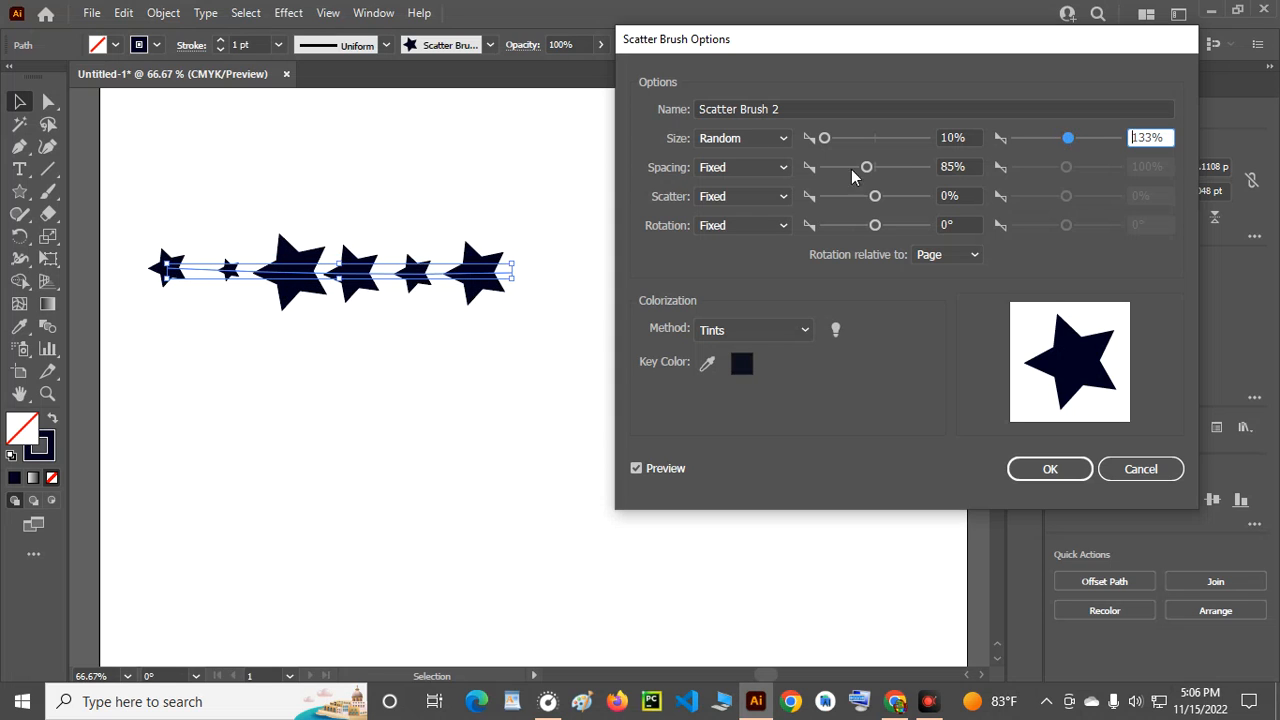
pyautogui.click(753, 168)
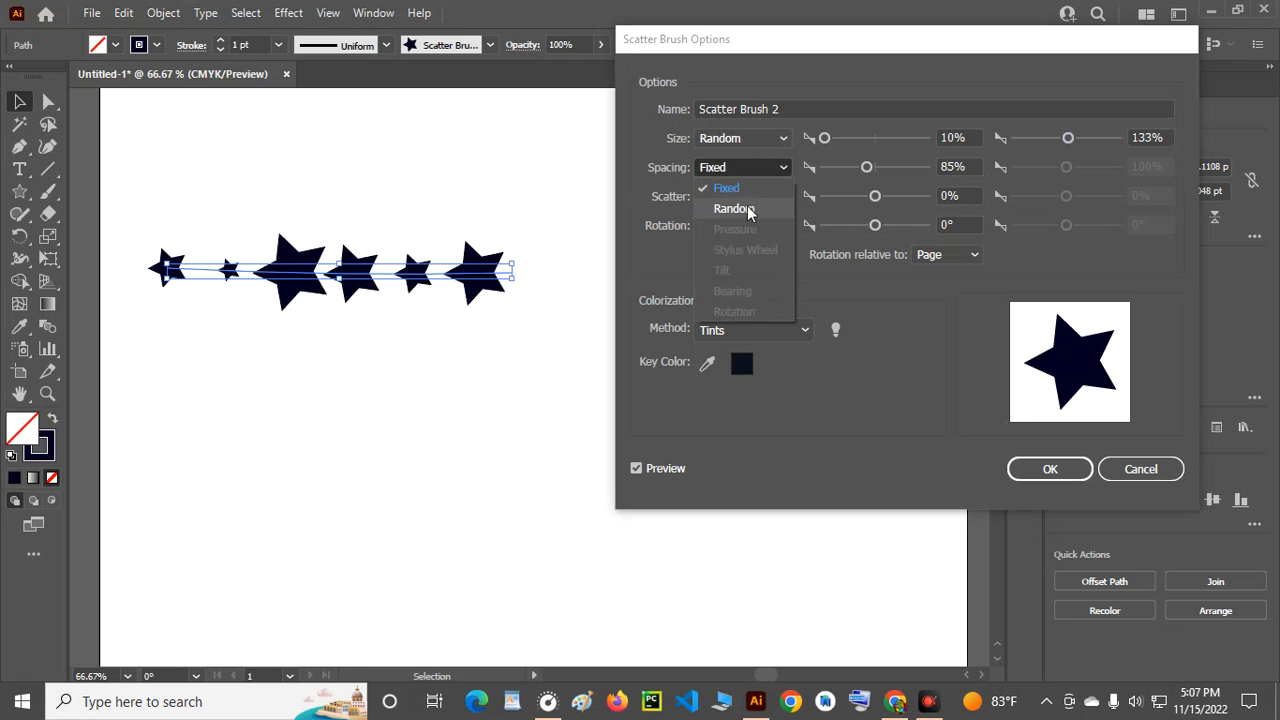
pyautogui.click(748, 204)
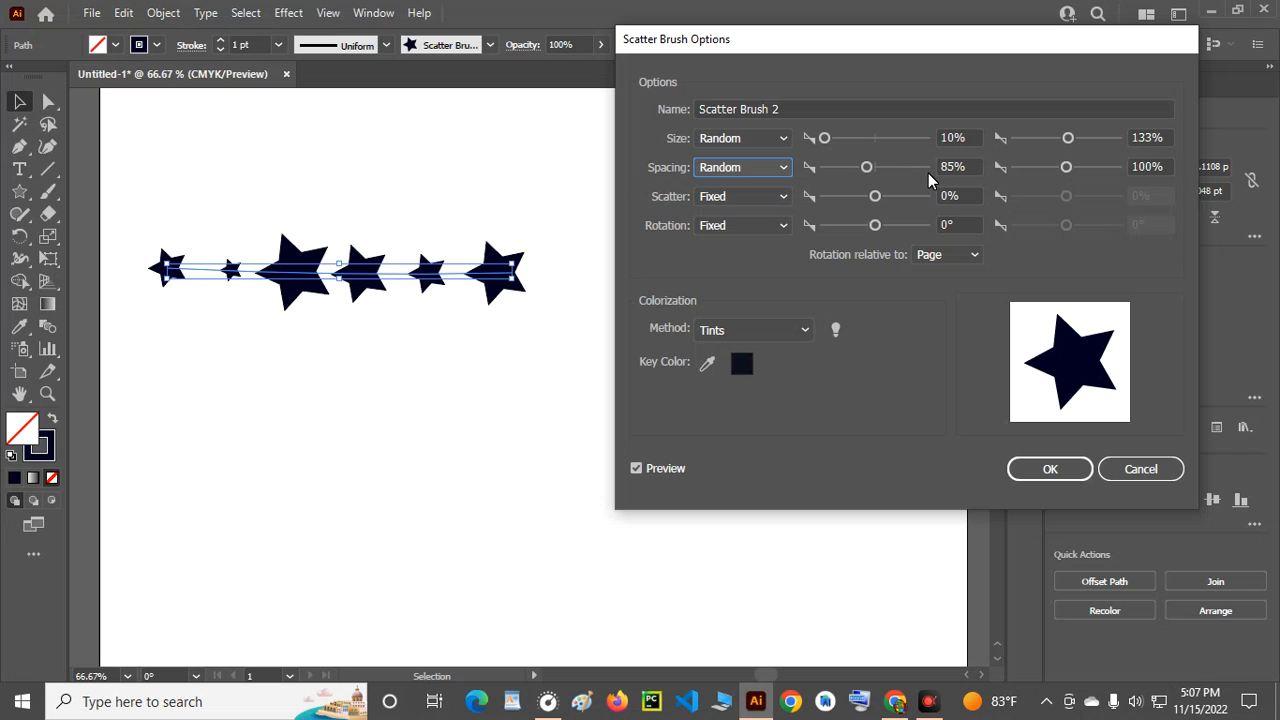
pyautogui.moveTo(866, 167)
pyautogui.mouseDown()
pyautogui.moveTo(832, 175)
pyautogui.moveTo(862, 177)
pyautogui.mouseUp()
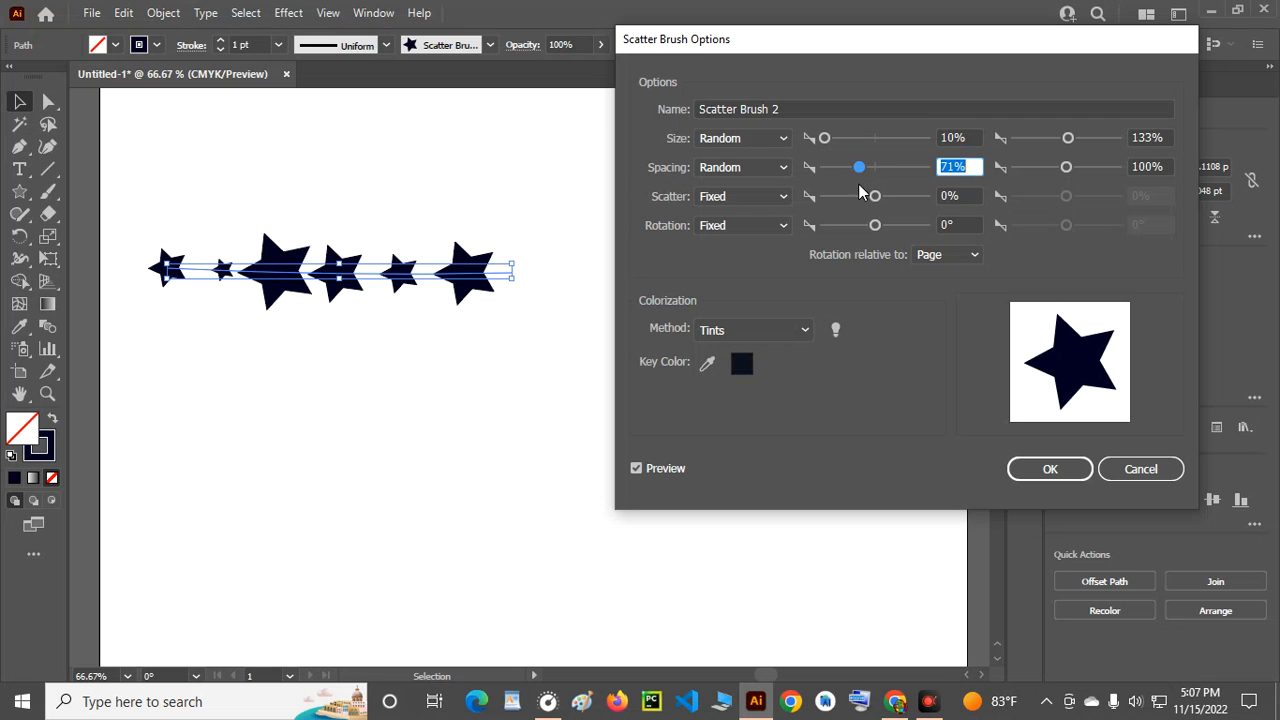
pyautogui.moveTo(1067, 168)
pyautogui.mouseDown()
pyautogui.moveTo(1104, 176)
pyautogui.moveTo(1066, 180)
pyautogui.mouseUp()
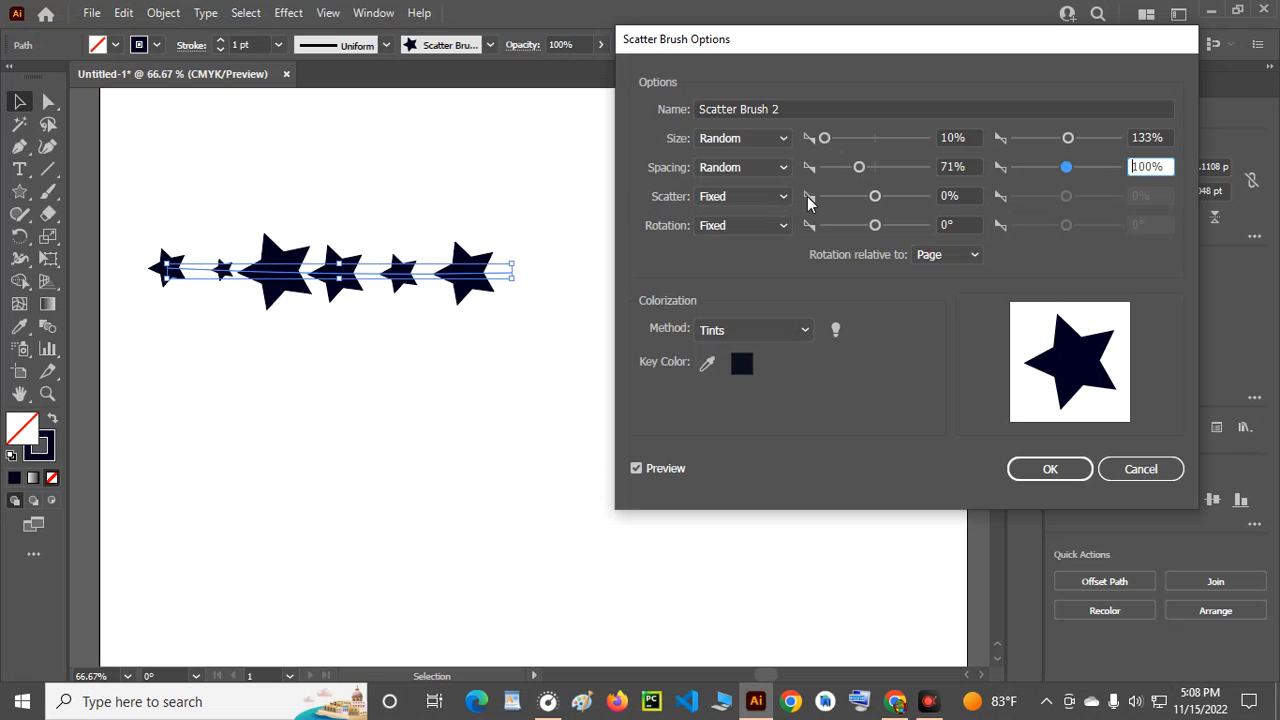
# - Switch the scatter to Random and set its range from -277% to 204%
pyautogui.click(781, 199)
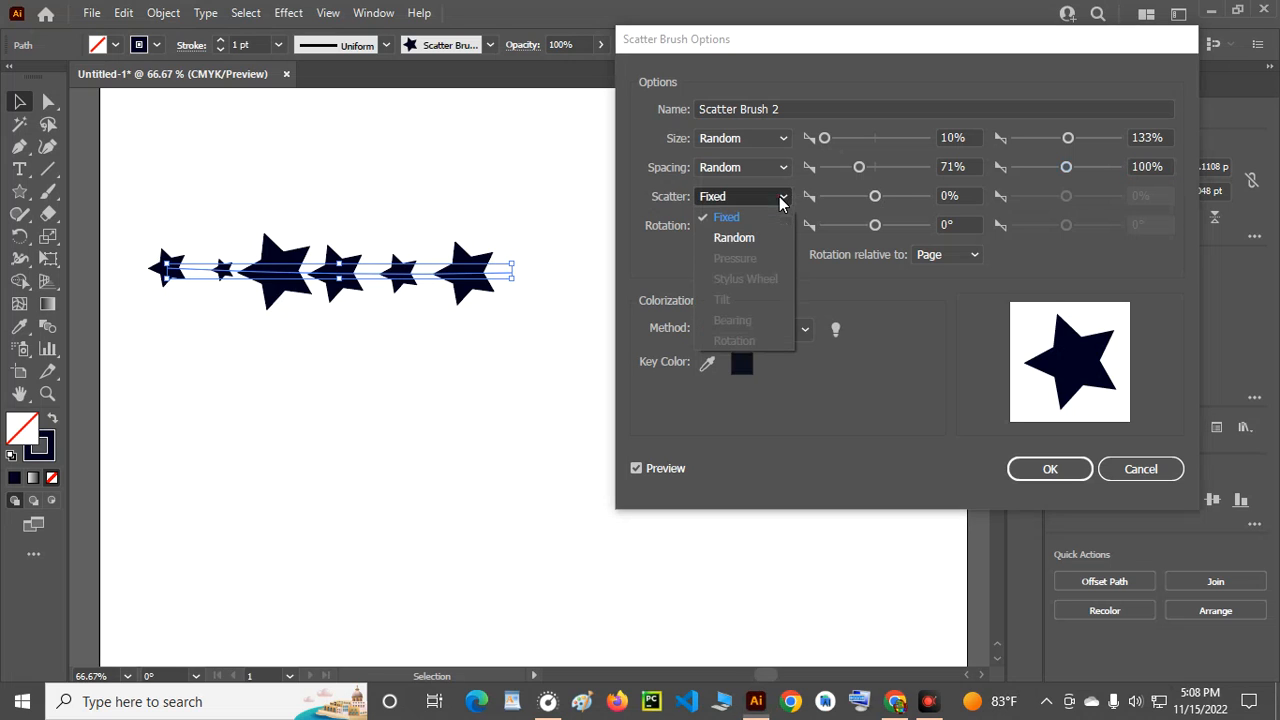
pyautogui.click(740, 238)
pyautogui.moveTo(875, 196)
pyautogui.mouseDown()
pyautogui.moveTo(852, 197)
pyautogui.moveTo(868, 197)
pyautogui.mouseUp()
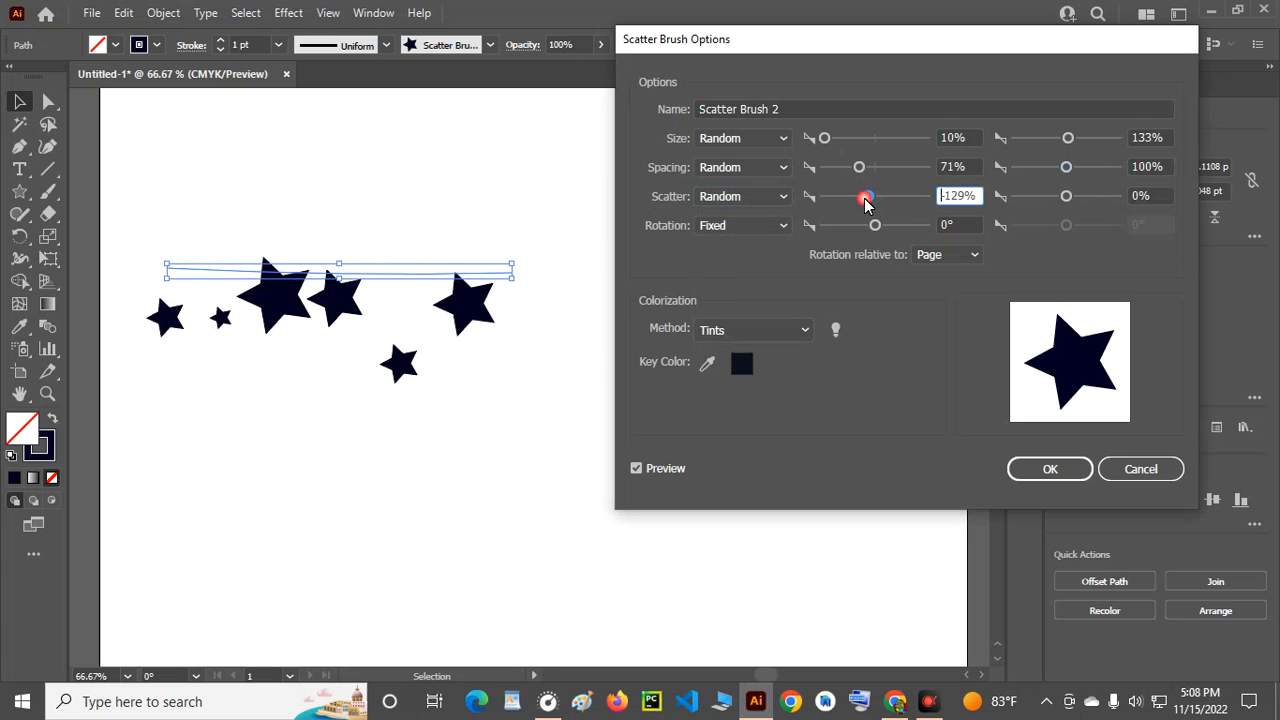
pyautogui.click(1067, 197)
pyautogui.moveTo(1071, 200)
pyautogui.mouseDown()
pyautogui.moveTo(1089, 199)
pyautogui.moveTo(1078, 205)
pyautogui.mouseUp()
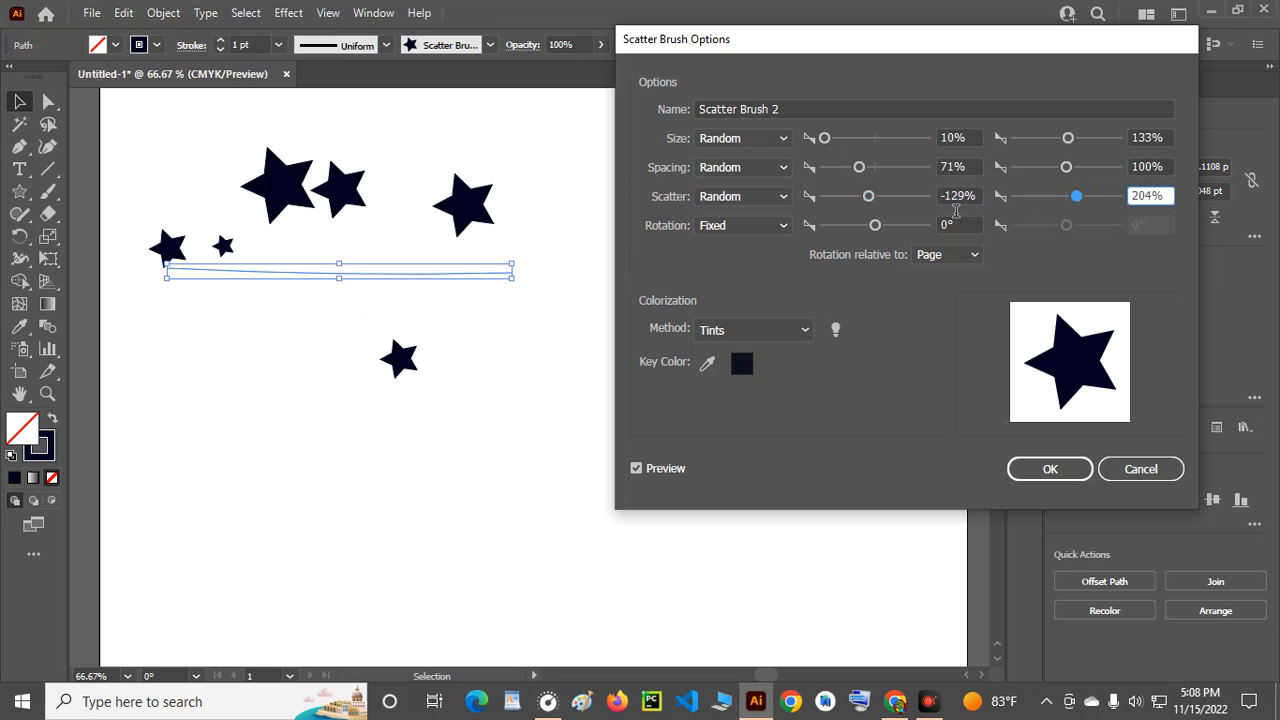
pyautogui.moveTo(868, 198)
pyautogui.mouseDown()
pyautogui.moveTo(850, 199)
pyautogui.moveTo(861, 204)
pyautogui.mouseUp()
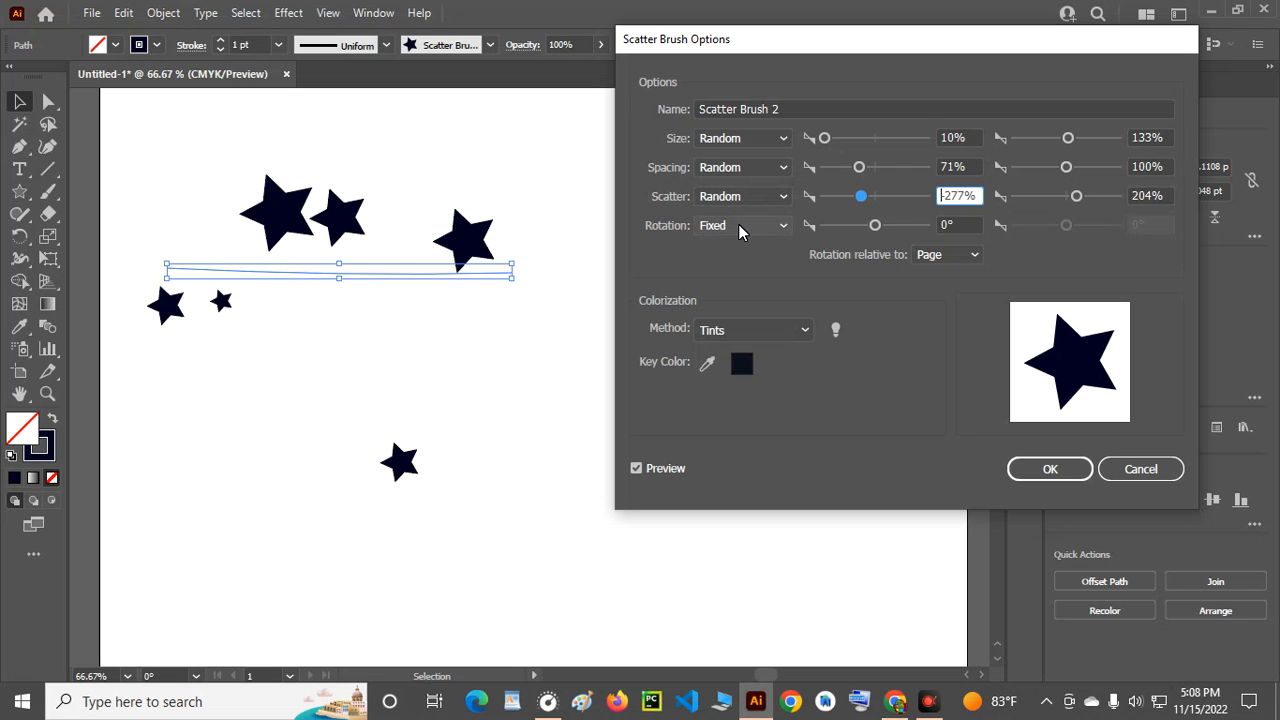
# - Switch the rotation to Random with a first value of 129° and a second value of -136°
pyautogui.click(739, 228)
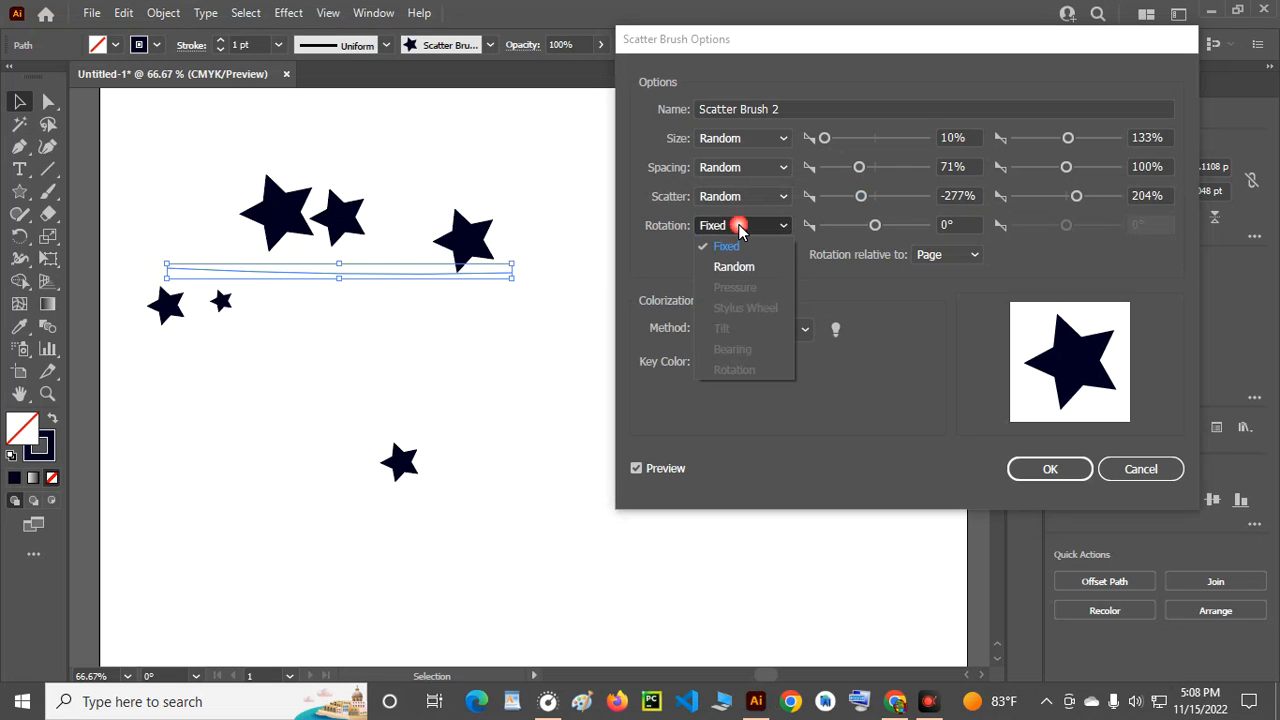
pyautogui.click(739, 268)
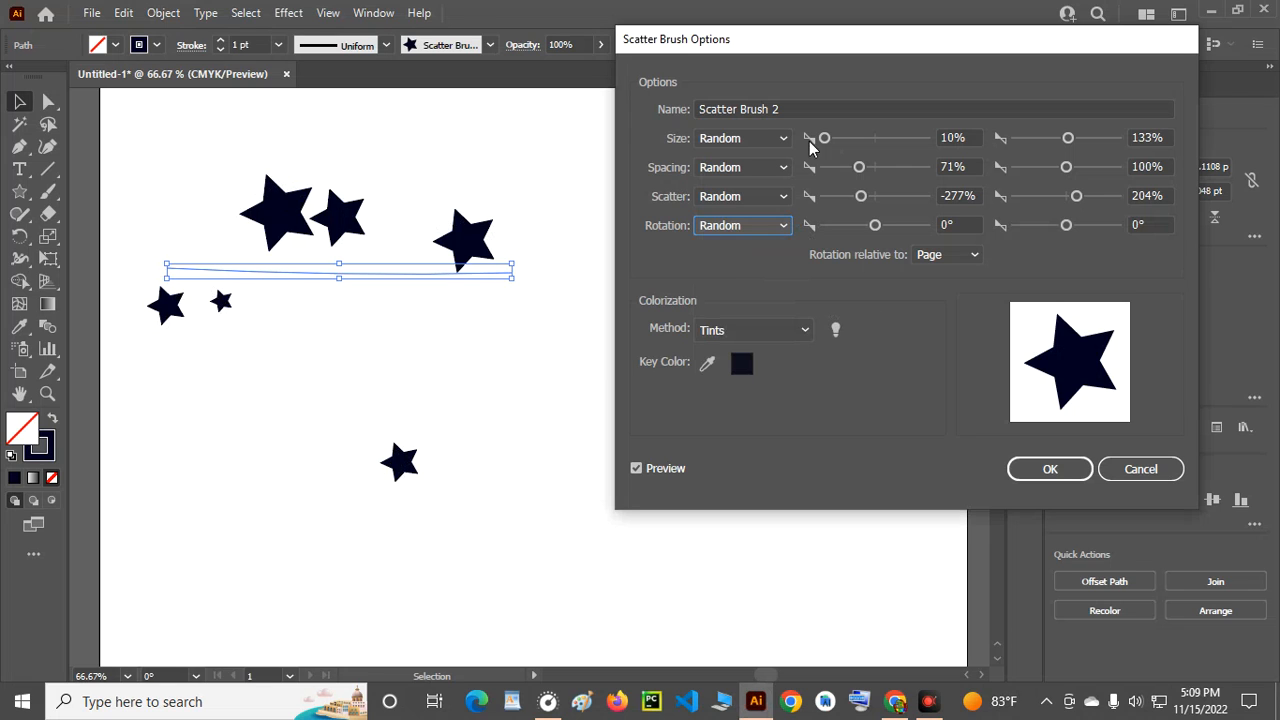
pyautogui.moveTo(883, 229); pyautogui.dragTo(909, 229)
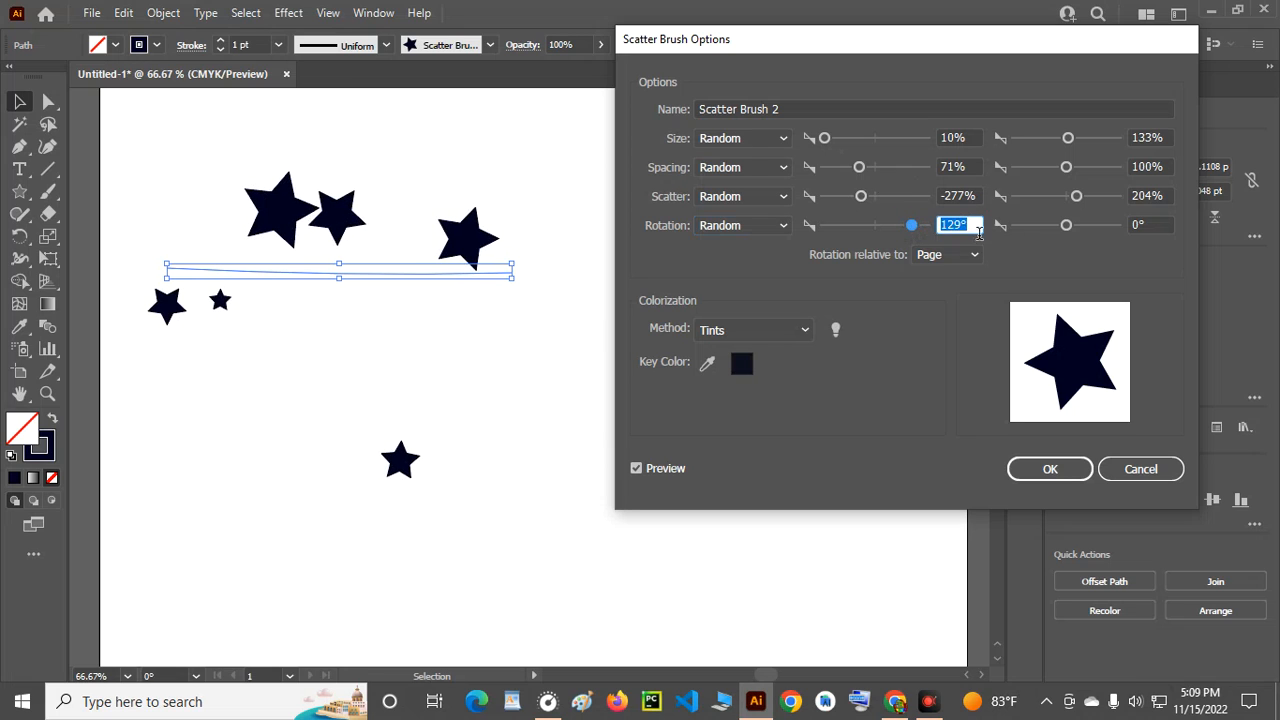
pyautogui.moveTo(1072, 228); pyautogui.dragTo(1028, 224)
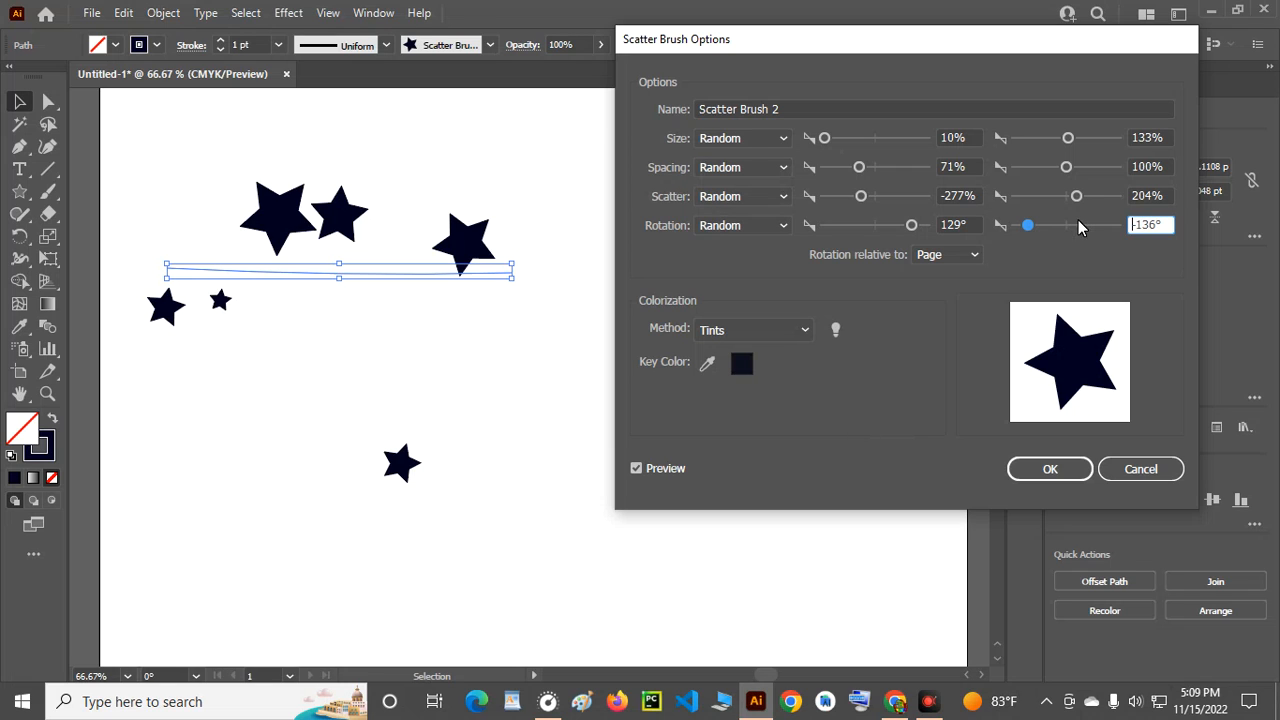
# - Try scatter values of 150% and 75%, and reduce the maximum size to 62% and the minimum spacing to 50%
pyautogui.moveTo(1080, 200)
pyautogui.mouseDown()
pyautogui.moveTo(1092, 204)
pyautogui.moveTo(1075, 204)
pyautogui.mouseUp()
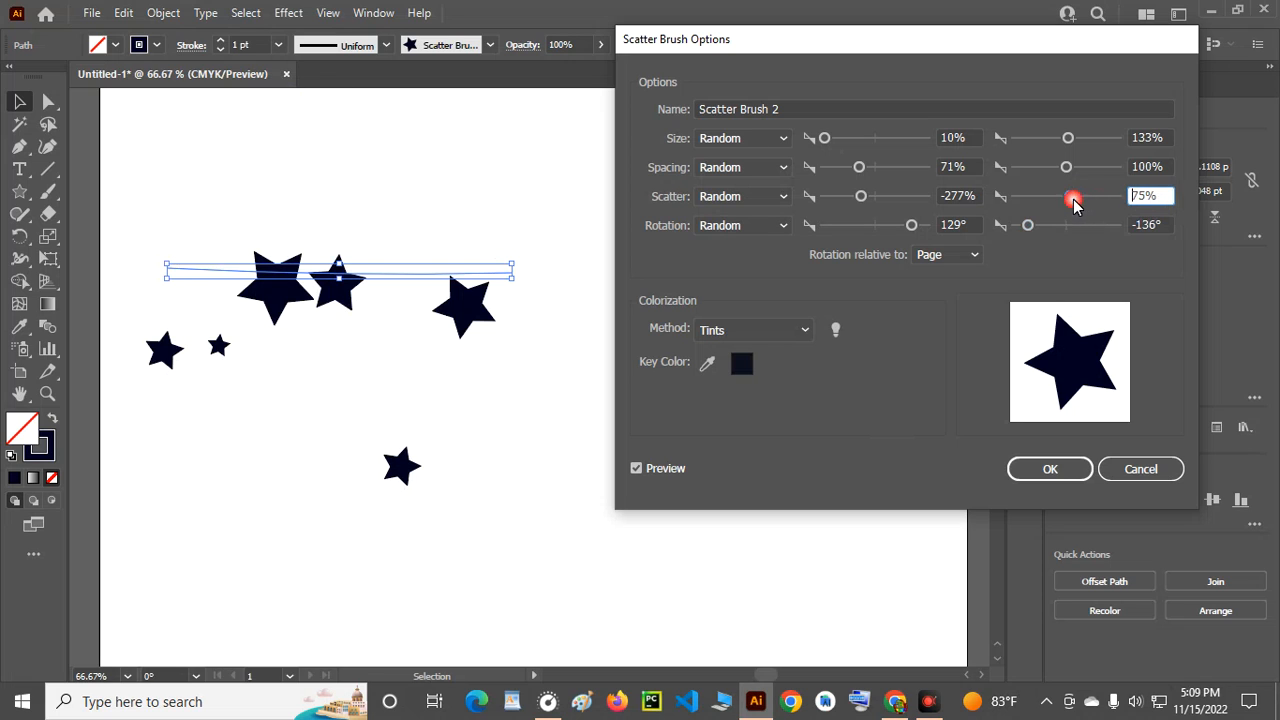
pyautogui.moveTo(862, 198)
pyautogui.mouseDown()
pyautogui.moveTo(908, 201)
pyautogui.moveTo(883, 205)
pyautogui.mouseUp()
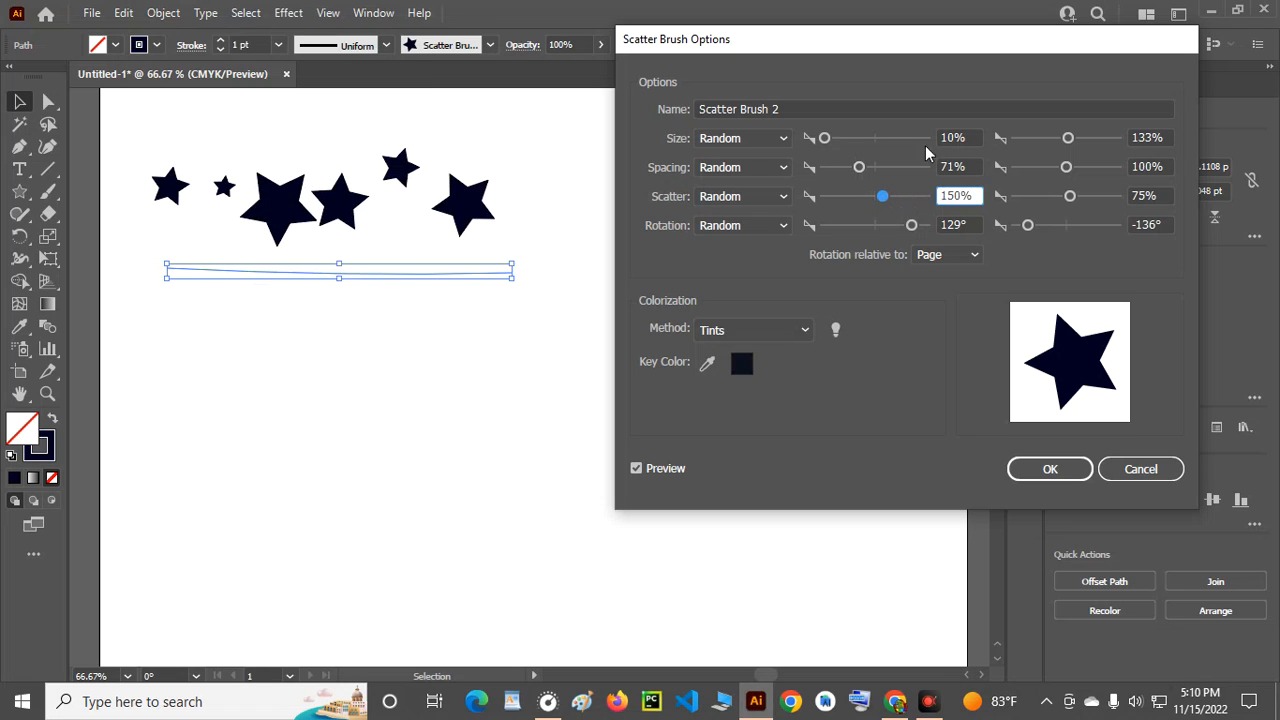
pyautogui.moveTo(1063, 143); pyautogui.dragTo(1045, 143)
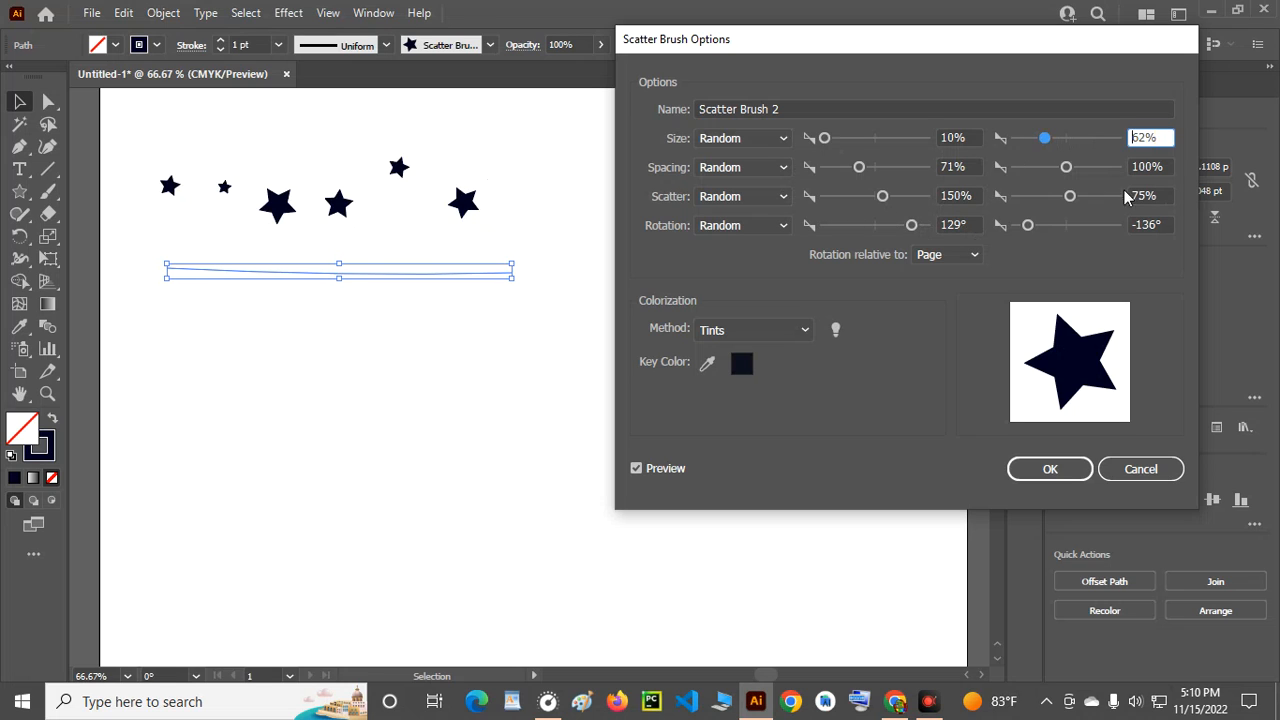
pyautogui.moveTo(856, 170); pyautogui.dragTo(847, 178)
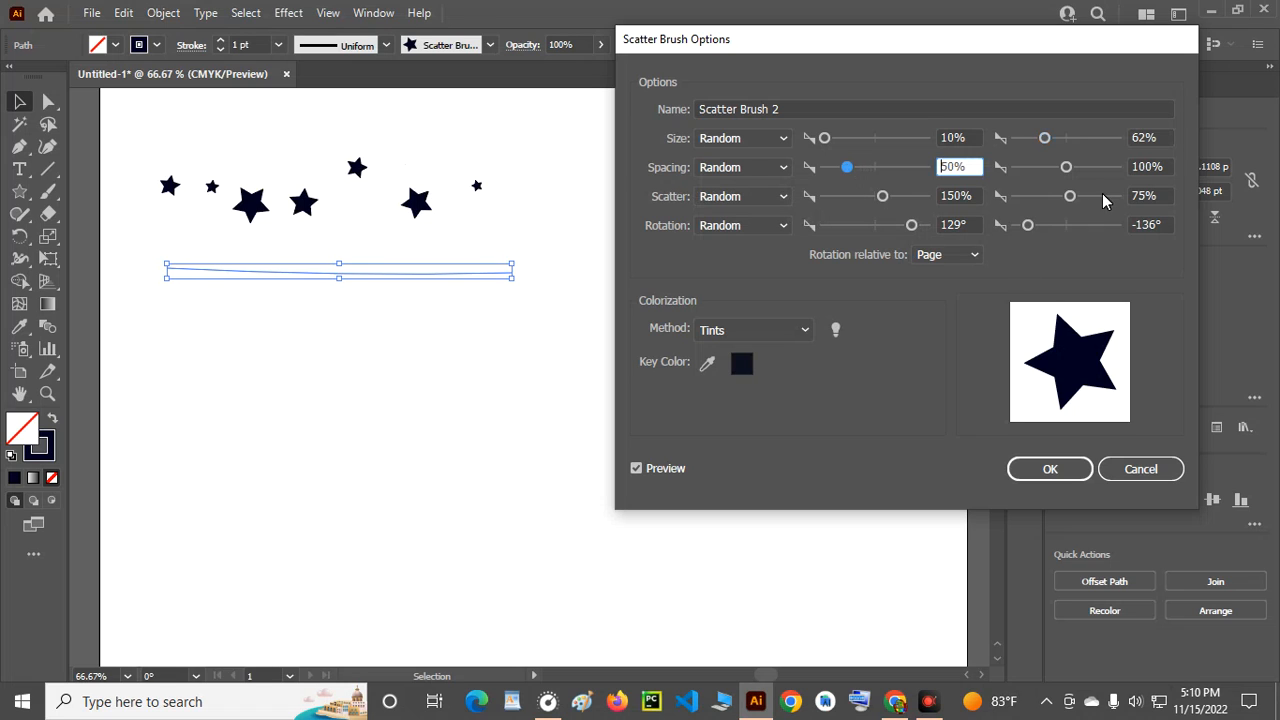
# - Try several random scatter ranges, including -220% to 260% and -368% to 371%, and settle on -352% to 278%
pyautogui.moveTo(1069, 196)
pyautogui.mouseDown()
pyautogui.moveTo(1084, 198)
pyautogui.moveTo(1057, 200)
pyautogui.moveTo(1068, 210)
pyautogui.mouseUp()
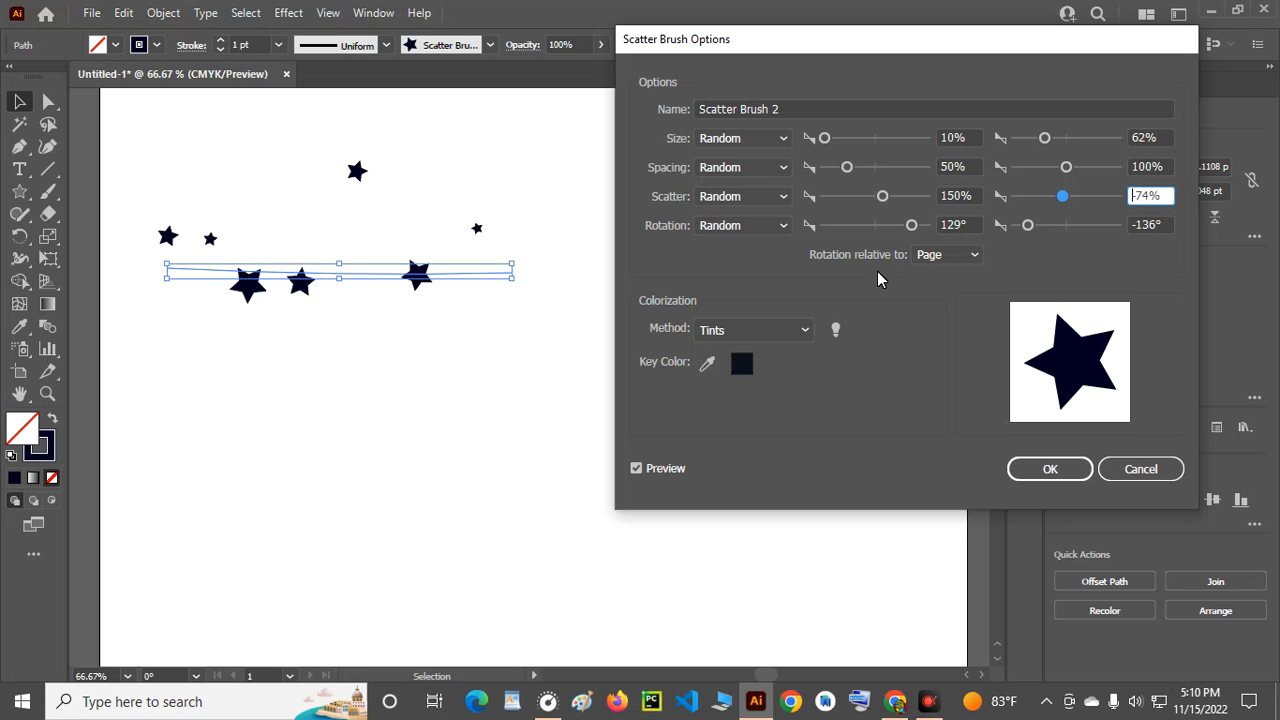
pyautogui.moveTo(914, 228); pyautogui.dragTo(864, 200)
pyautogui.moveTo(1062, 196); pyautogui.dragTo(1080, 201)
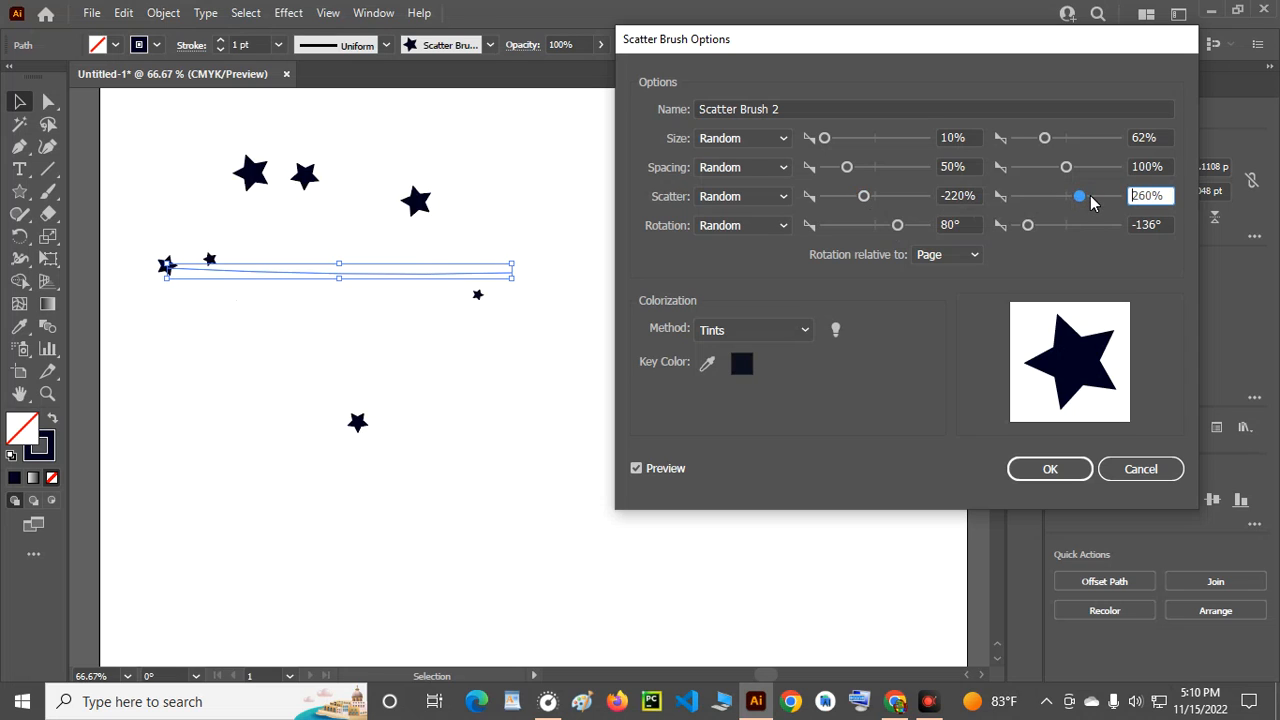
pyautogui.moveTo(1078, 201); pyautogui.dragTo(1084, 201)
pyautogui.moveTo(864, 203); pyautogui.dragTo(856, 203)
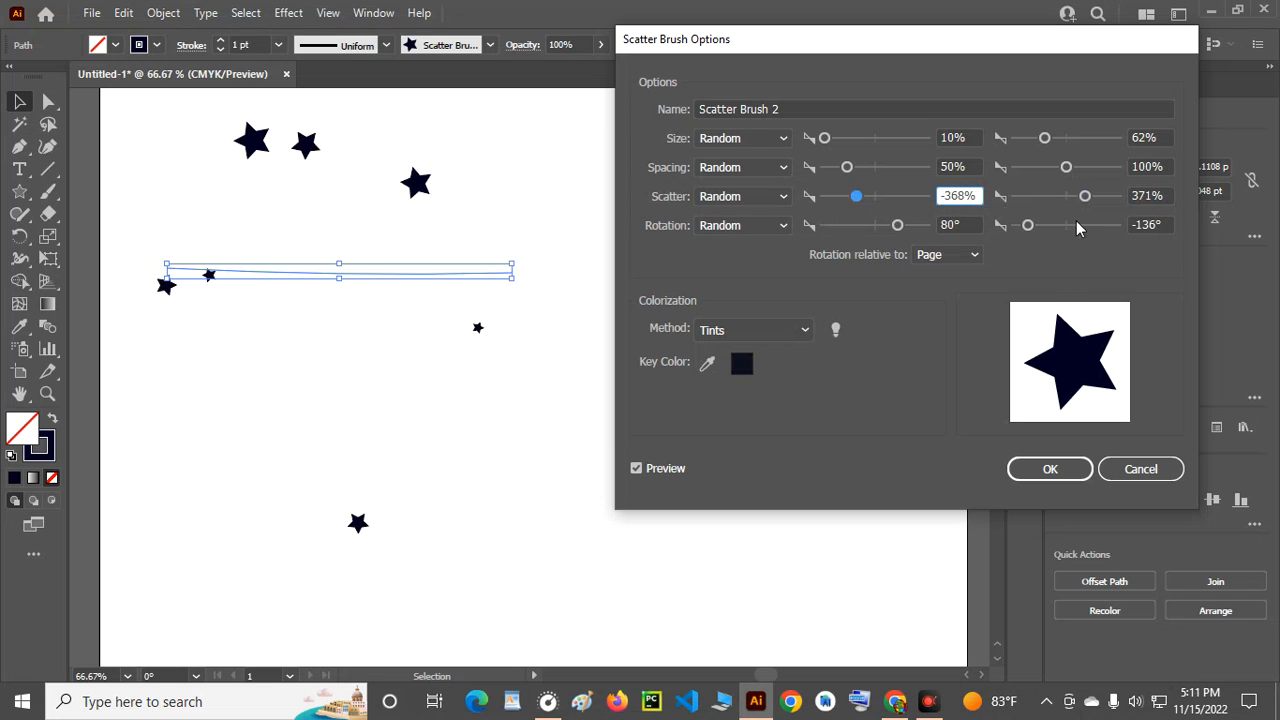
pyautogui.moveTo(1085, 196)
pyautogui.mouseDown()
pyautogui.moveTo(1068, 203)
pyautogui.moveTo(1080, 203)
pyautogui.mouseUp()
pyautogui.click(855, 199)
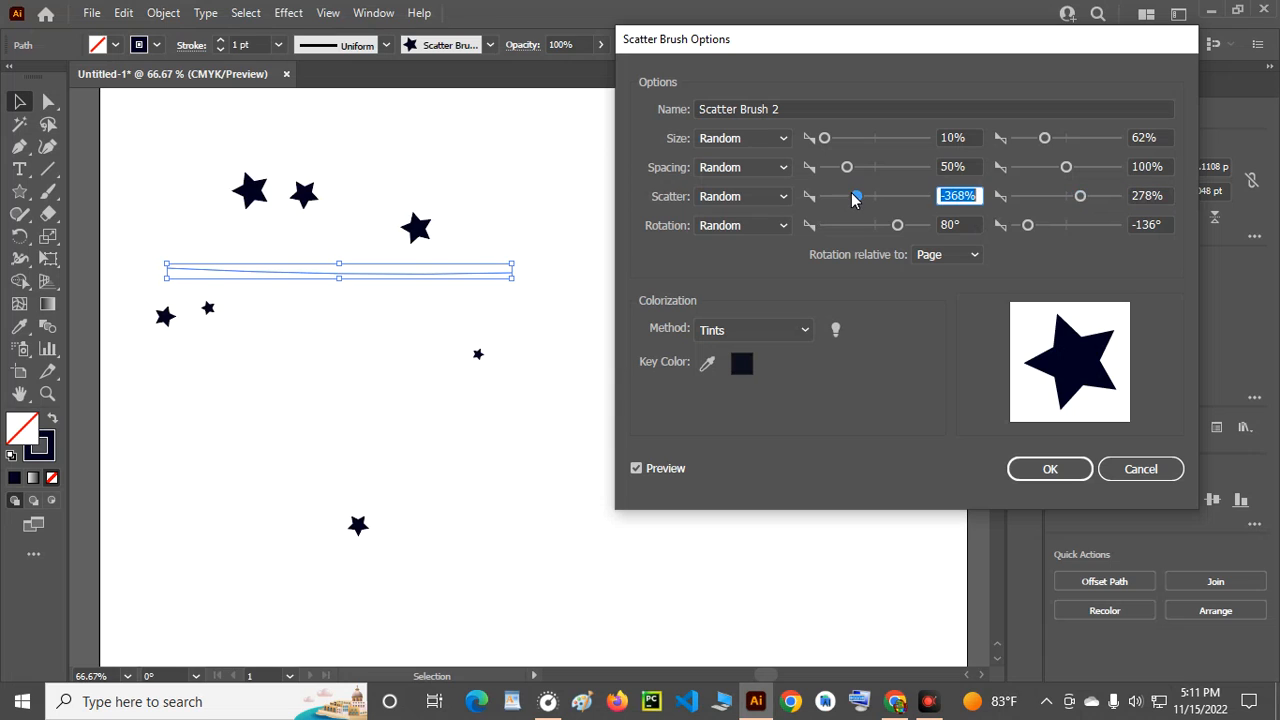
pyautogui.moveTo(853, 195); pyautogui.dragTo(857, 196)
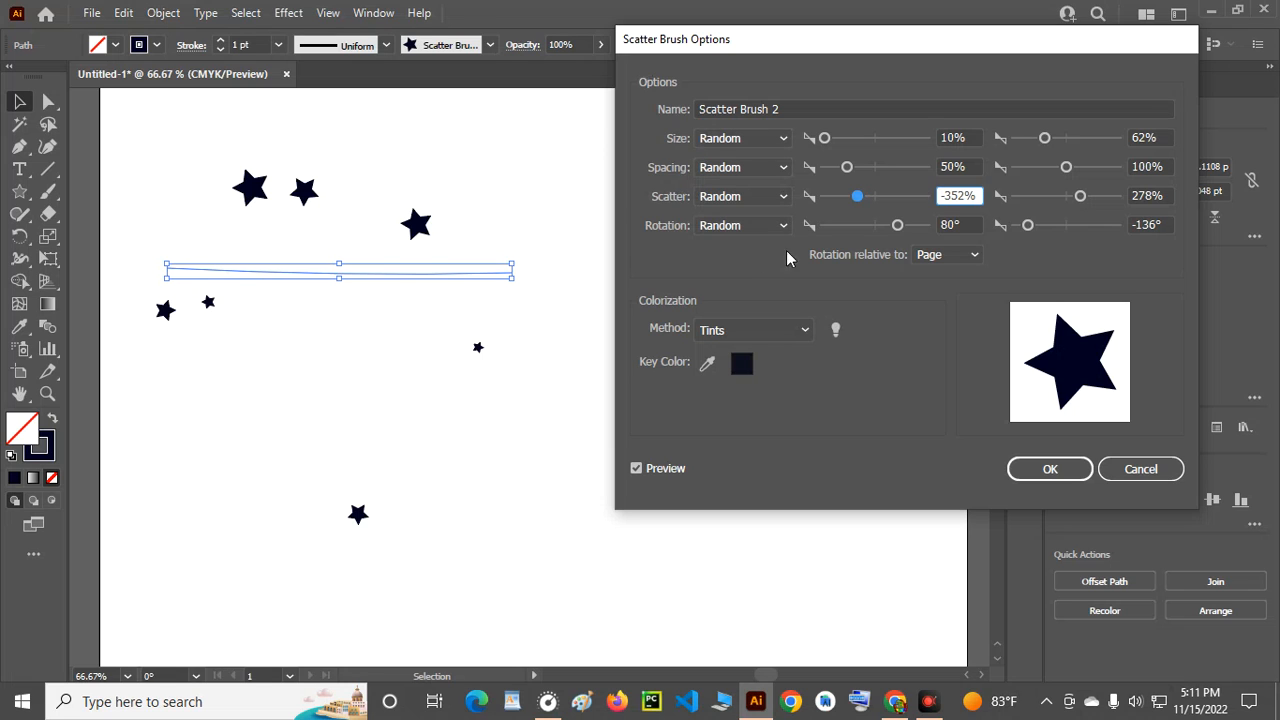
# - Set the first random rotation value to 153° and apply the brush options without updating the existing strokes
pyautogui.moveTo(901, 230)
pyautogui.mouseDown()
pyautogui.moveTo(882, 232)
pyautogui.moveTo(921, 229)
pyautogui.mouseUp()
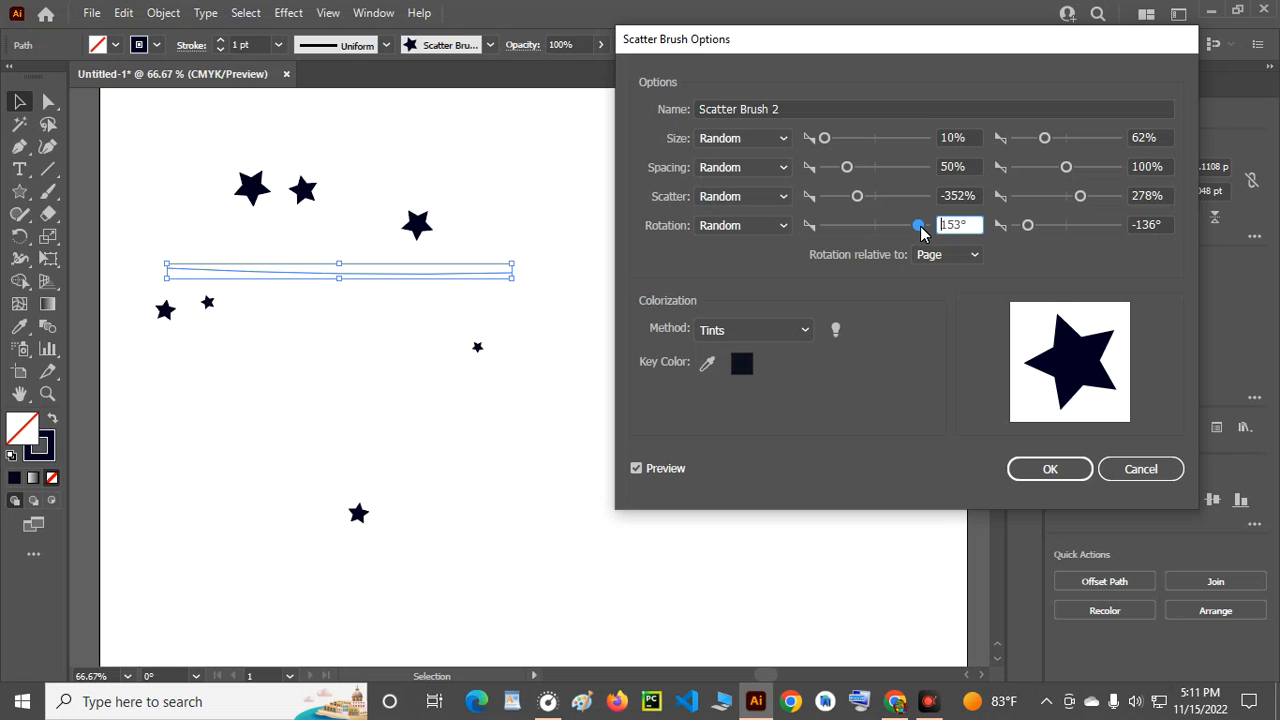
pyautogui.click(1047, 474)
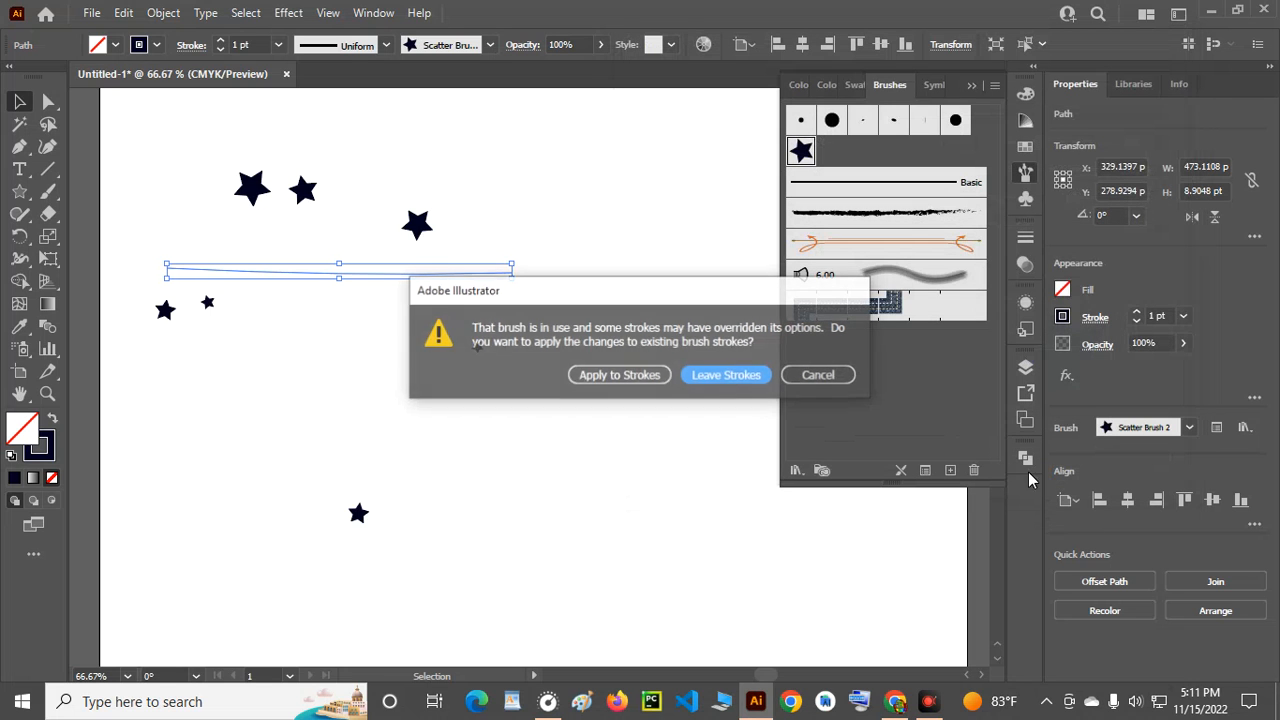
pyautogui.click(707, 385)
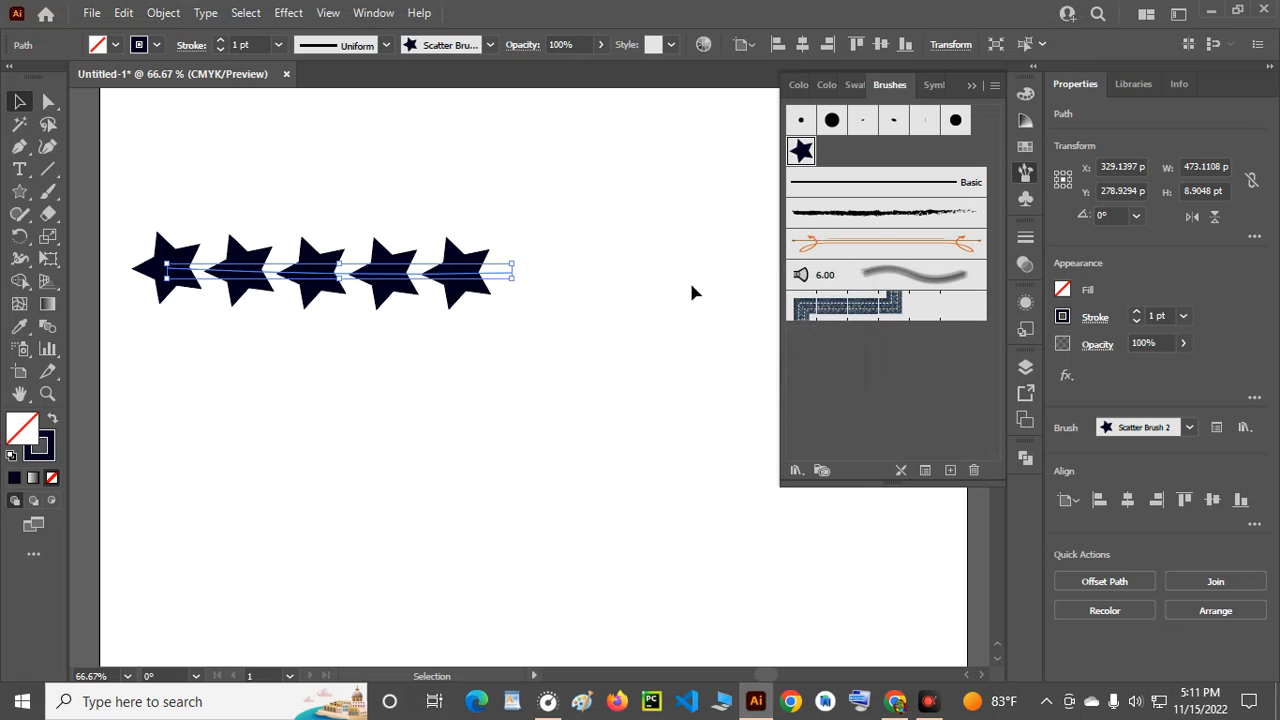
# - Move the old star stroke up and to the right on the artboard, and delete it
pyautogui.moveTo(432, 190); pyautogui.dragTo(432, 190)
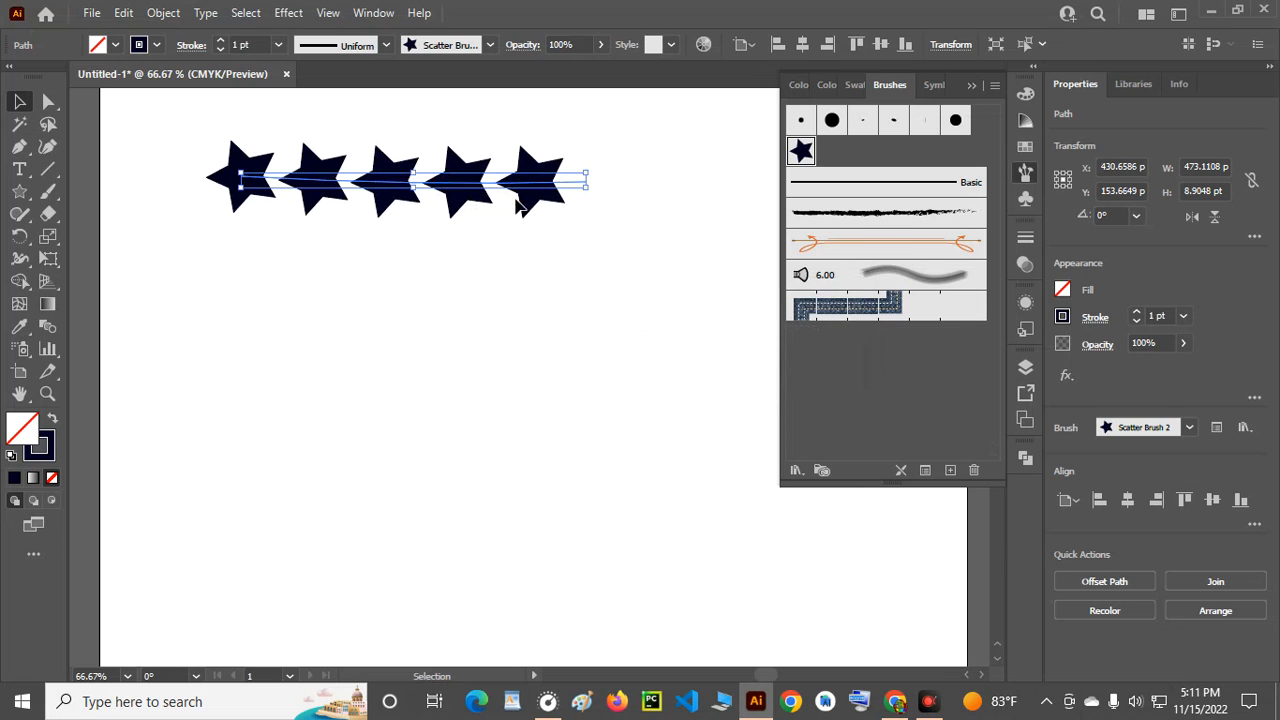
pyautogui.click(971, 84)
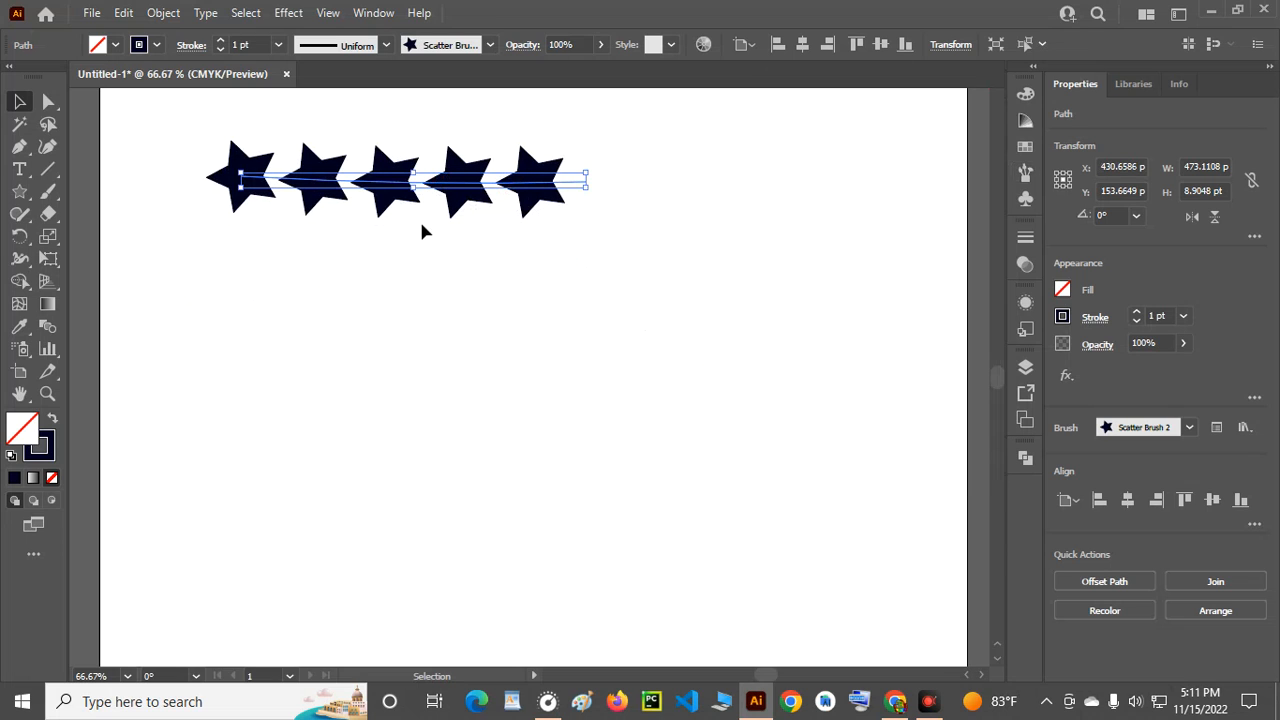
pyautogui.press('Delete')
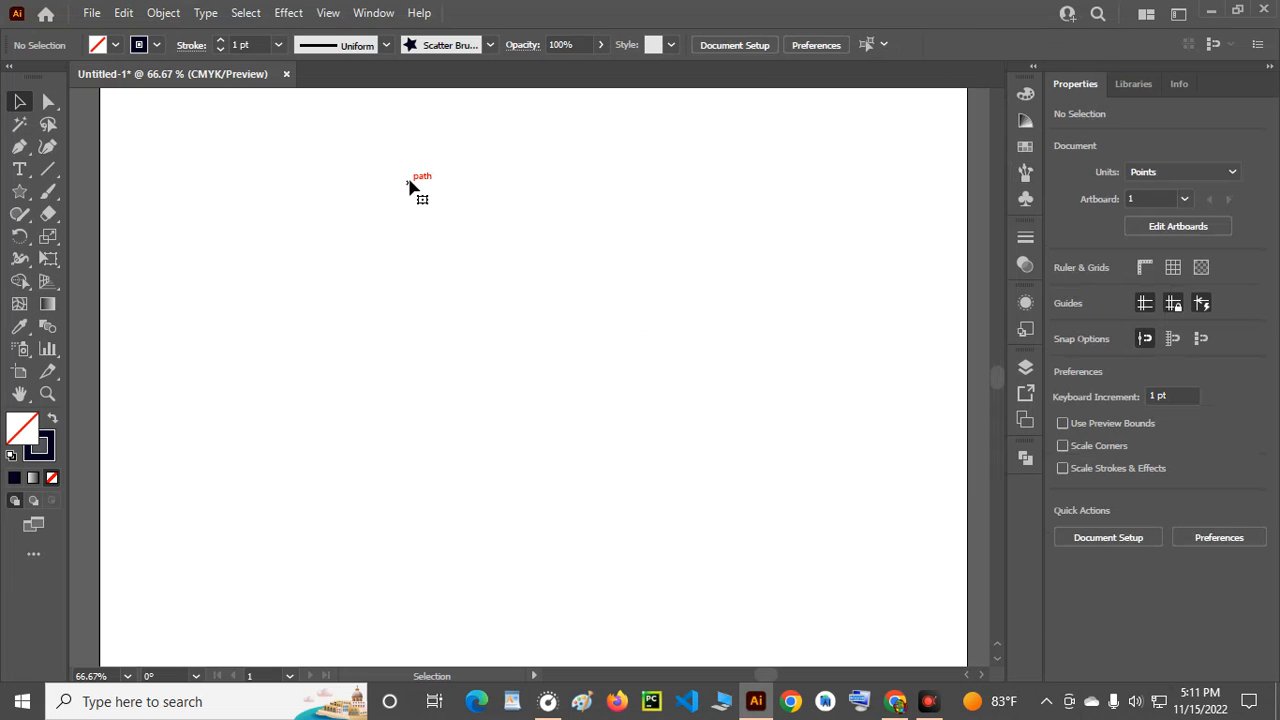
# - Paint three roughly horizontal strokes with the star scatter brush across the upper half of the empty artboard
pyautogui.click(1024, 96)
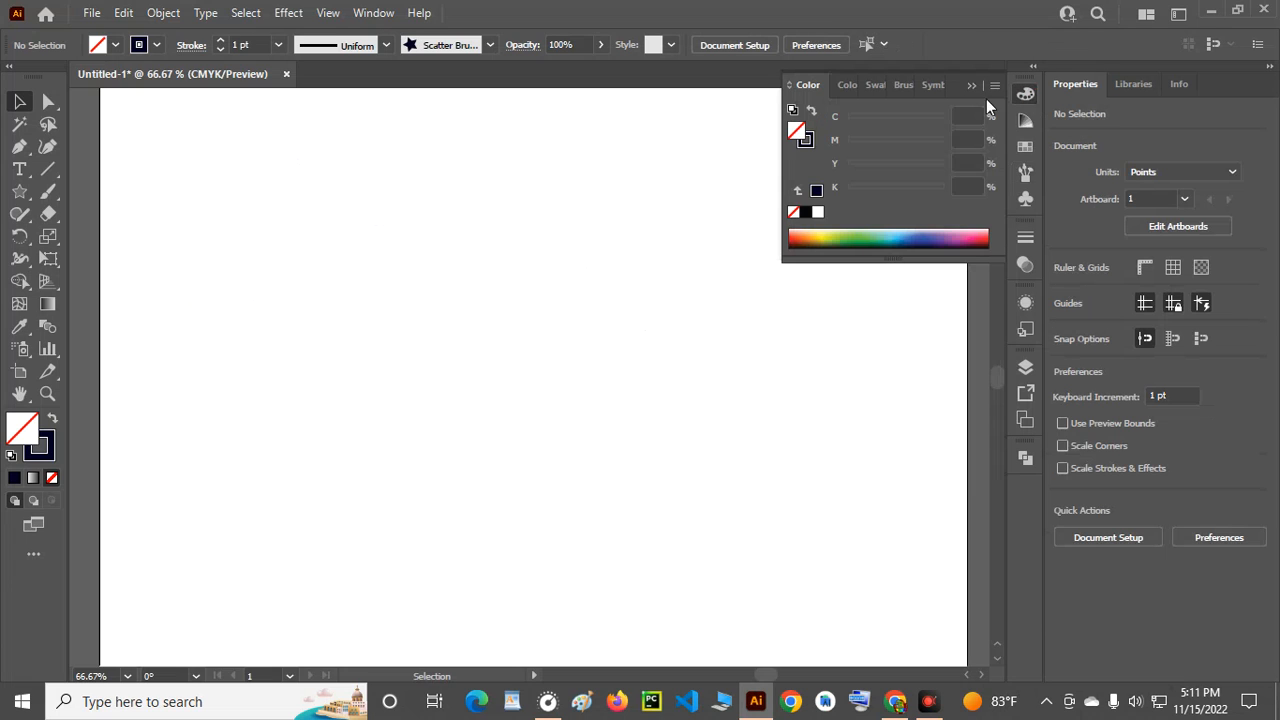
pyautogui.click(1026, 173)
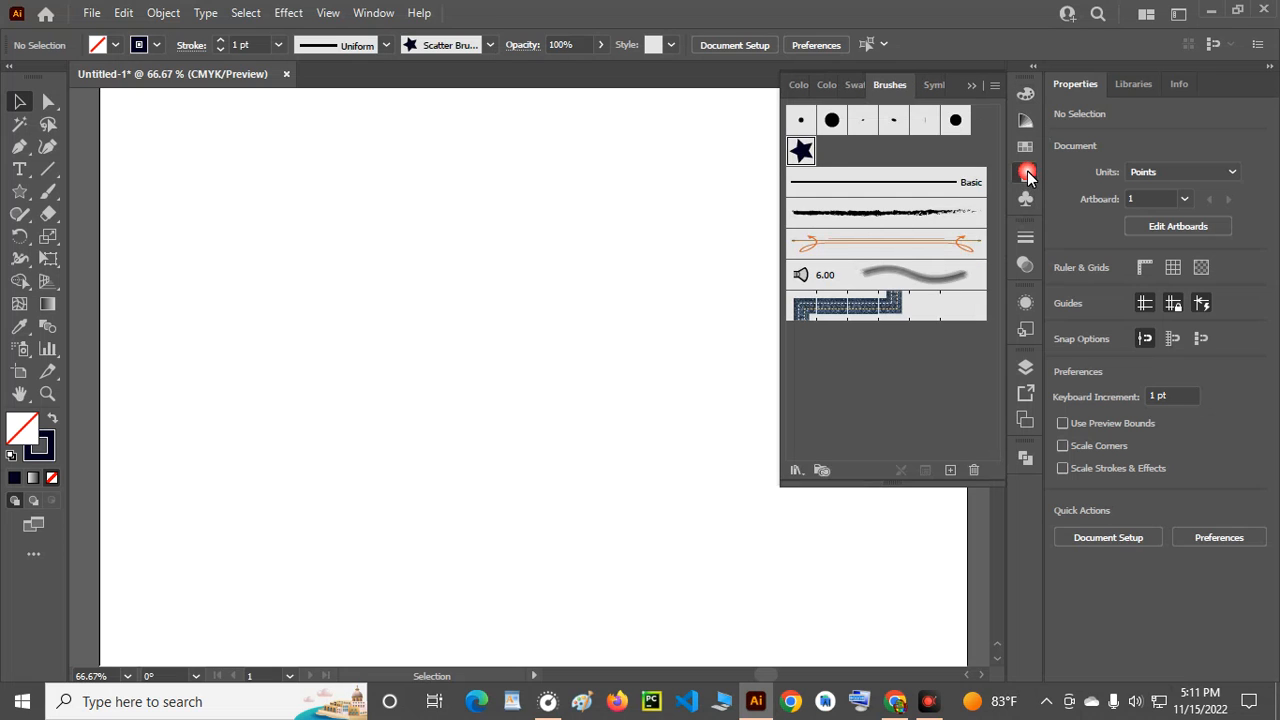
pyautogui.click(48, 191)
pyautogui.moveTo(194, 224); pyautogui.dragTo(549, 257)
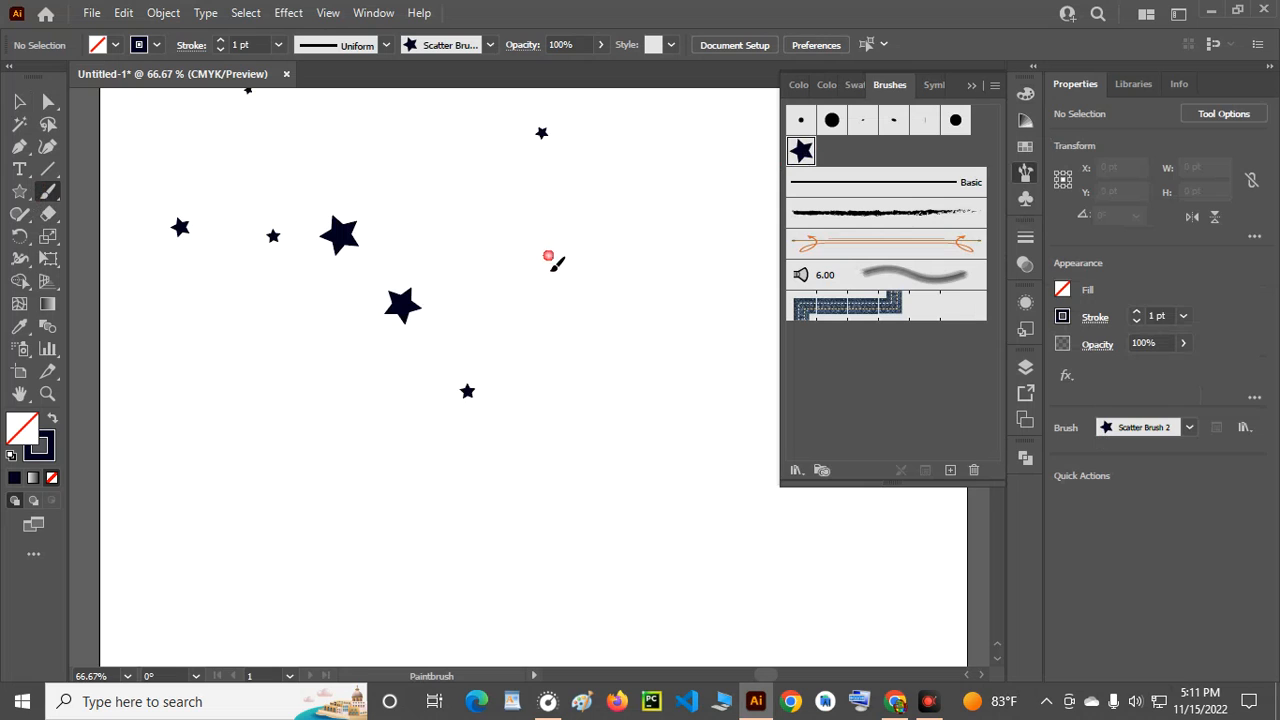
pyautogui.moveTo(212, 328); pyautogui.dragTo(650, 337)
pyautogui.moveTo(508, 286); pyautogui.dragTo(694, 280)
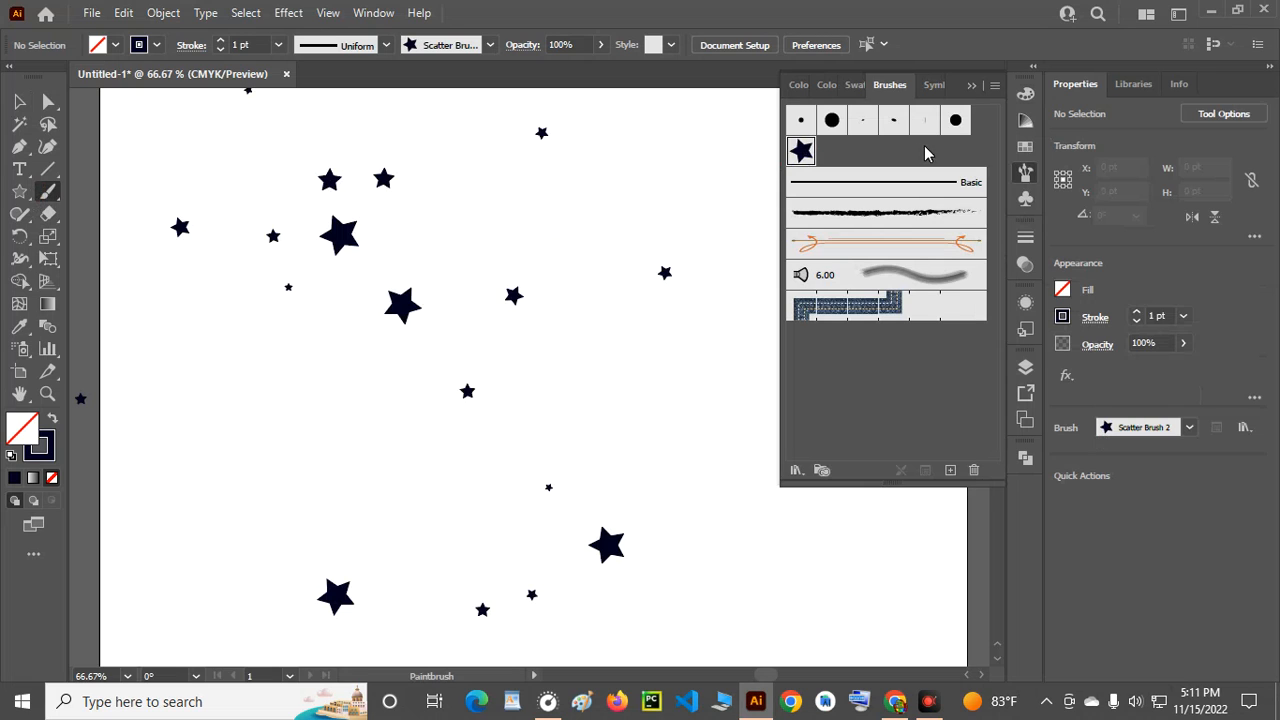
# - Check the scattered stars across the whole artboard and set the stroke weight for new strokes to 0 pt
pyautogui.click(970, 86)
pyautogui.scroll(-2, 658, 280)
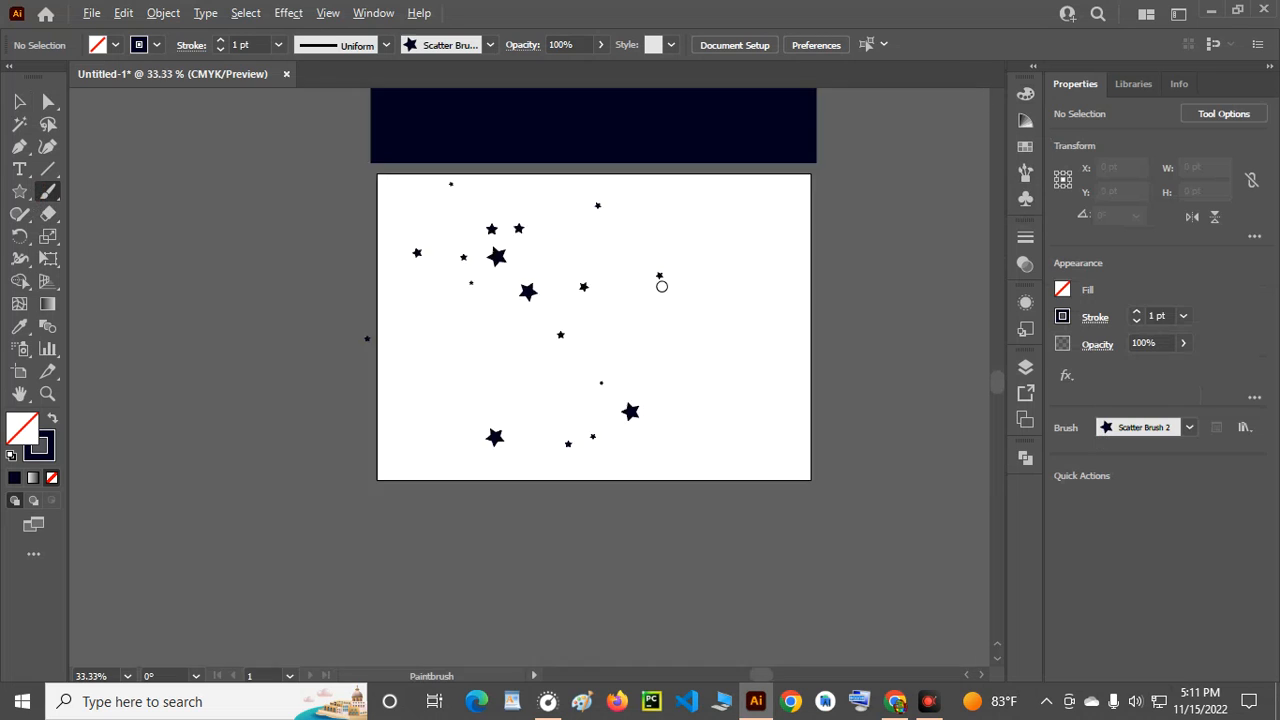
pyautogui.scroll(-1, 550, 312)
pyautogui.scroll(2, 516, 336)
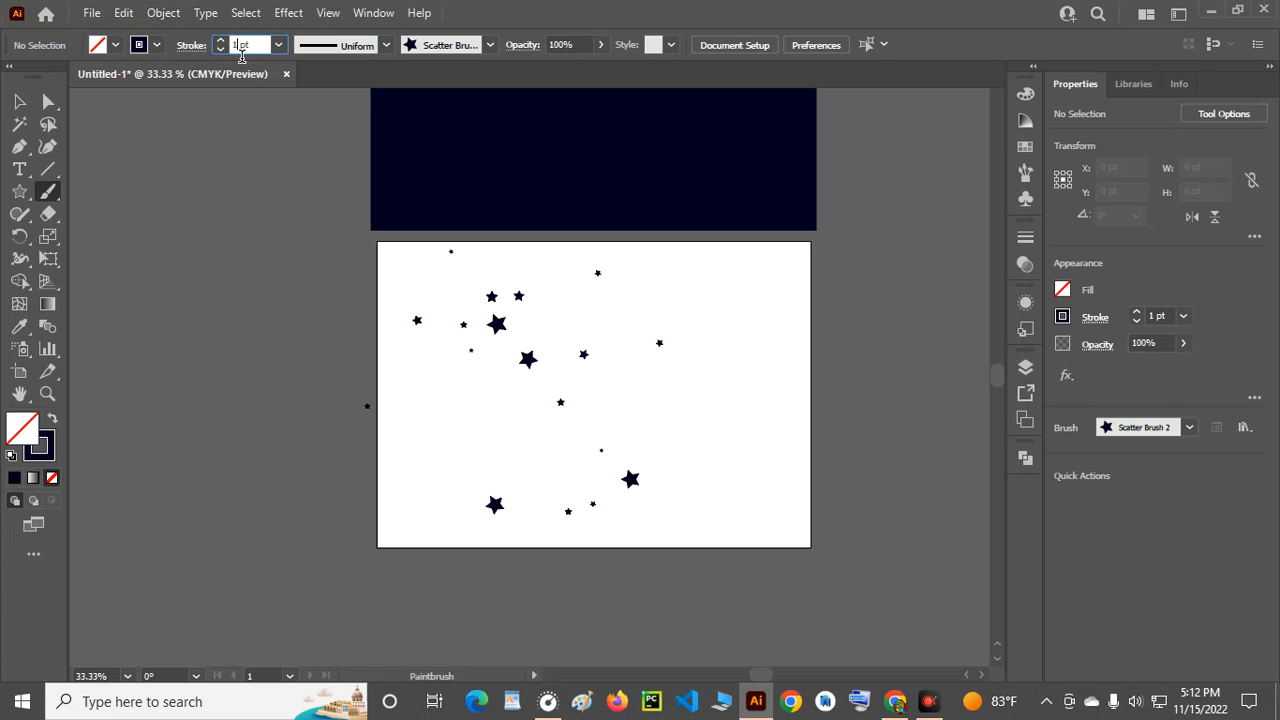
pyautogui.click(241, 53)
pyautogui.write('0')
pyautogui.press('Return')
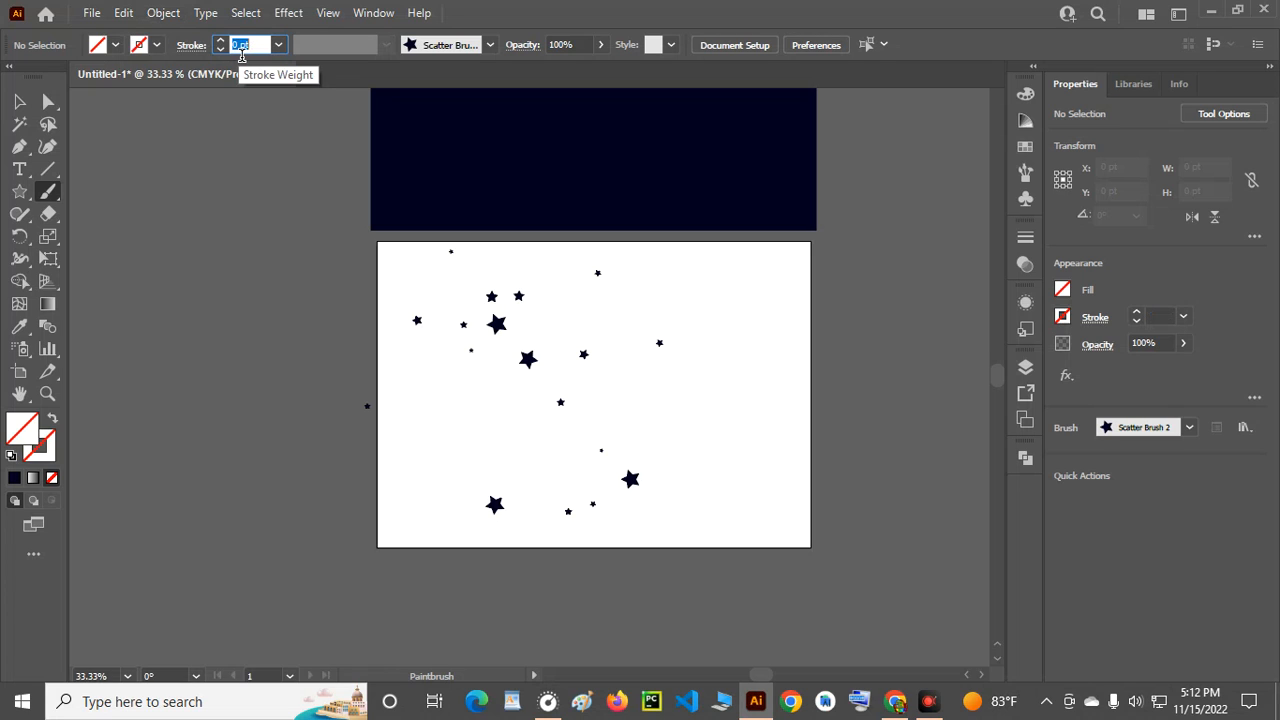
# - Select the three star brush strokes on the white artboard and set their stroke weight to 0.25 pt
pyautogui.click(19, 101)
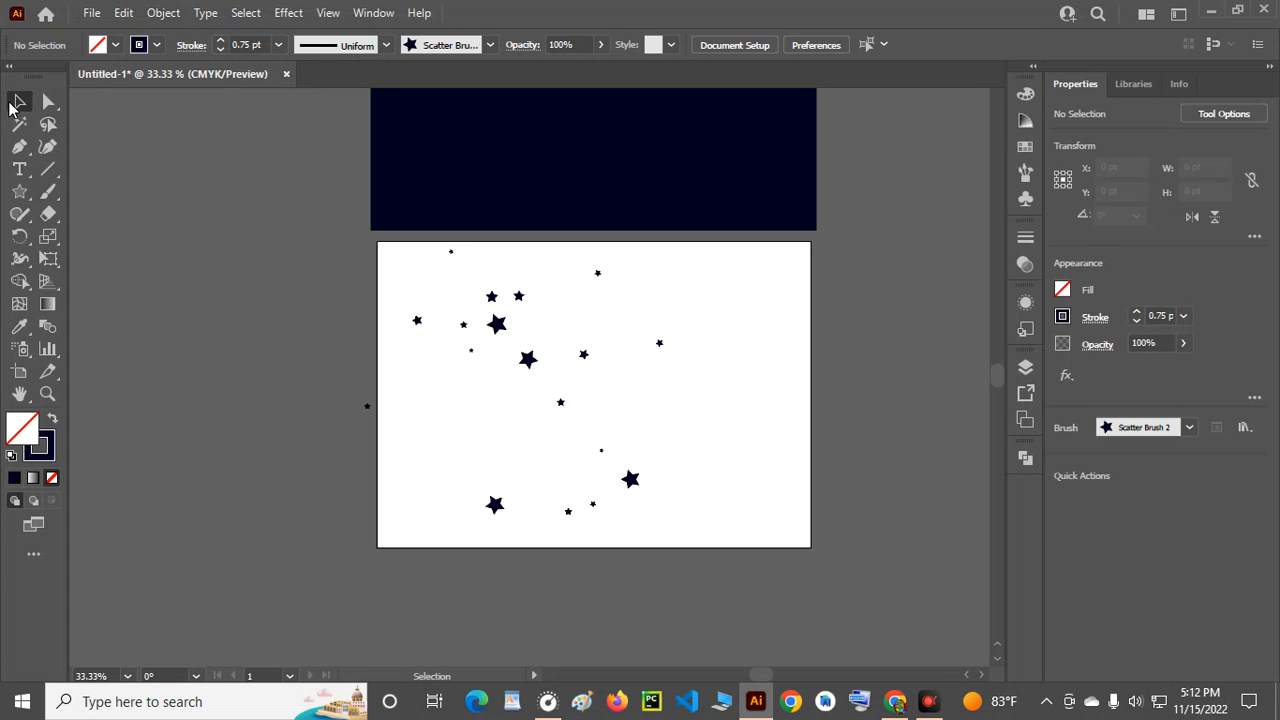
pyautogui.moveTo(383, 286)
pyautogui.mouseDown()
pyautogui.moveTo(511, 295)
pyautogui.moveTo(670, 453)
pyautogui.mouseUp()
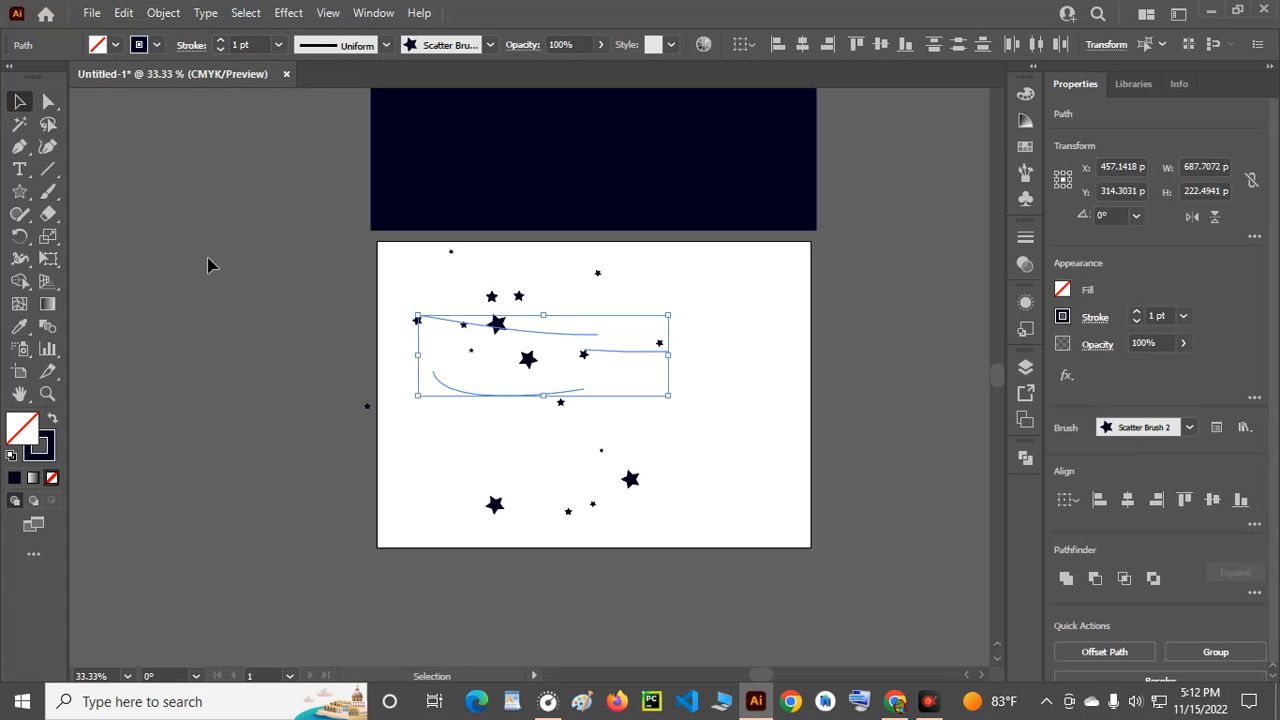
pyautogui.click(241, 50)
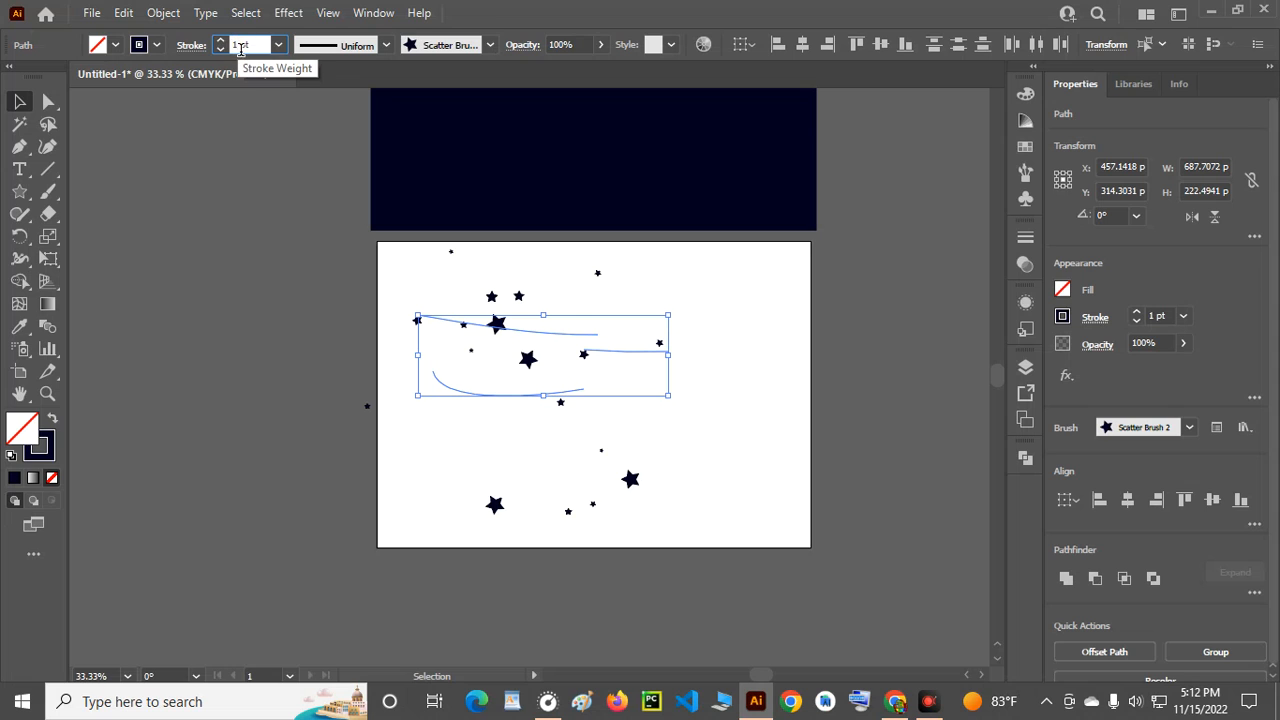
pyautogui.press('Down')
pyautogui.press('Down')
pyautogui.press('Down')
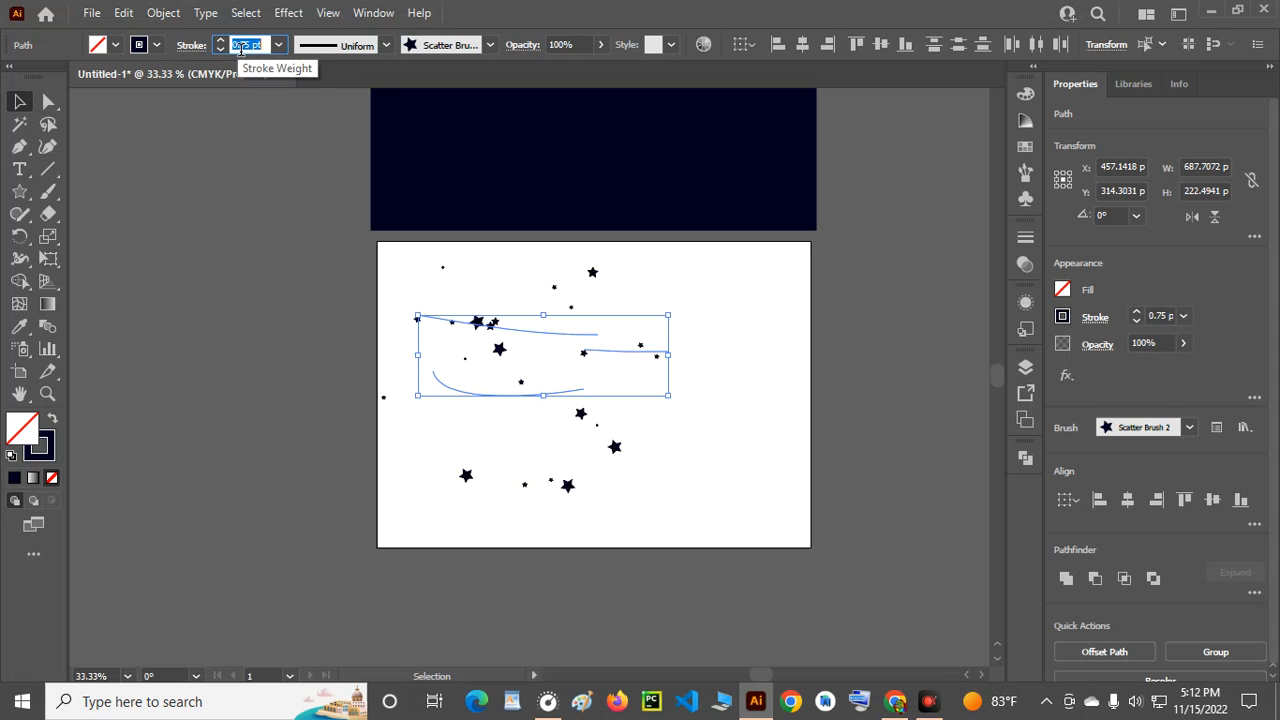
pyautogui.press('BackSpace')
pyautogui.hotkey('ctrl', 'z')
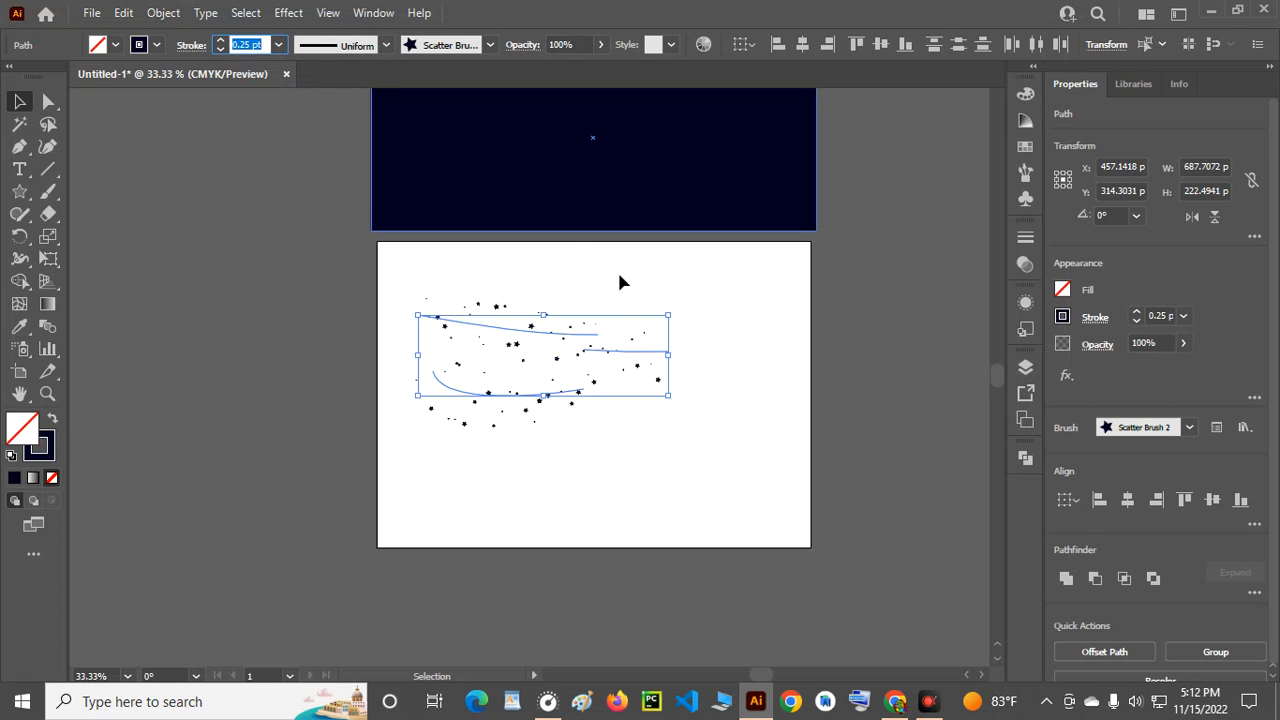
# - Fill the upper and middle areas of the white artboard with many short strokes and single dabs of the star scatter brush
pyautogui.scroll(1, 557, 364)
pyautogui.scroll(2, 557, 364)
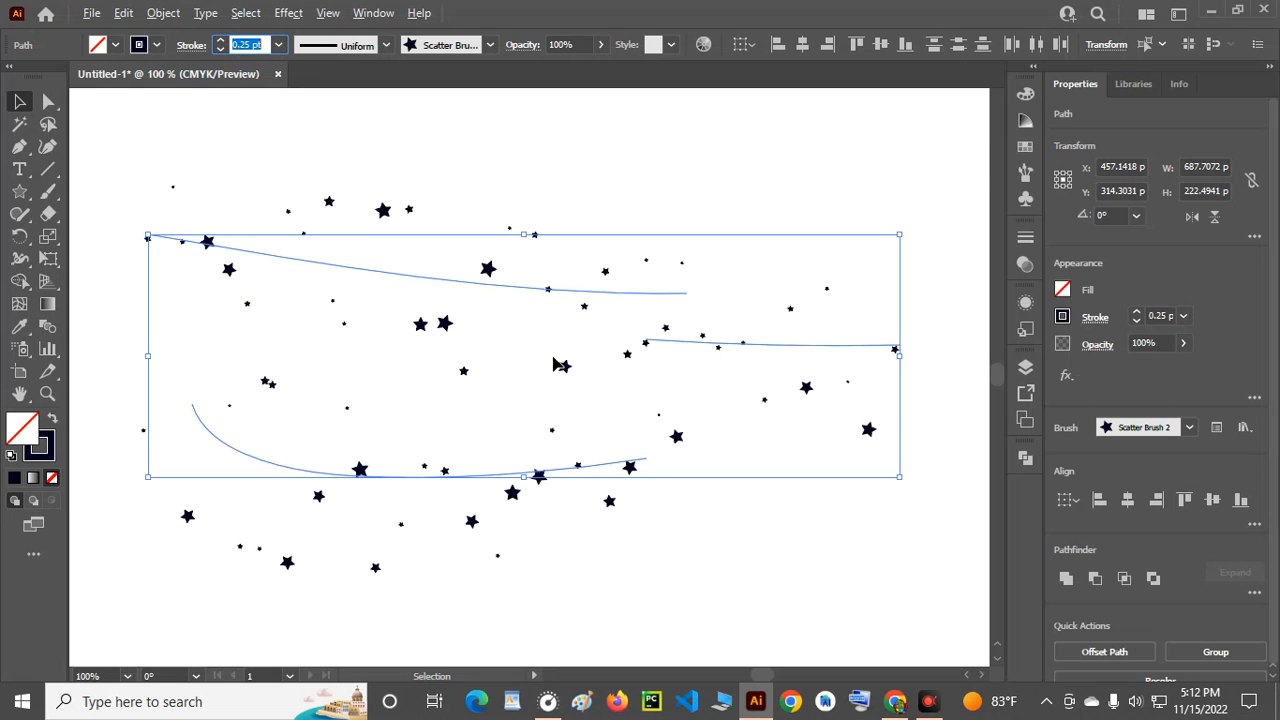
pyautogui.scroll(1, 557, 364)
pyautogui.scroll(-3, 550, 355)
pyautogui.scroll(2, 540, 358)
pyautogui.click(50, 193)
pyautogui.moveTo(617, 207); pyautogui.dragTo(826, 195)
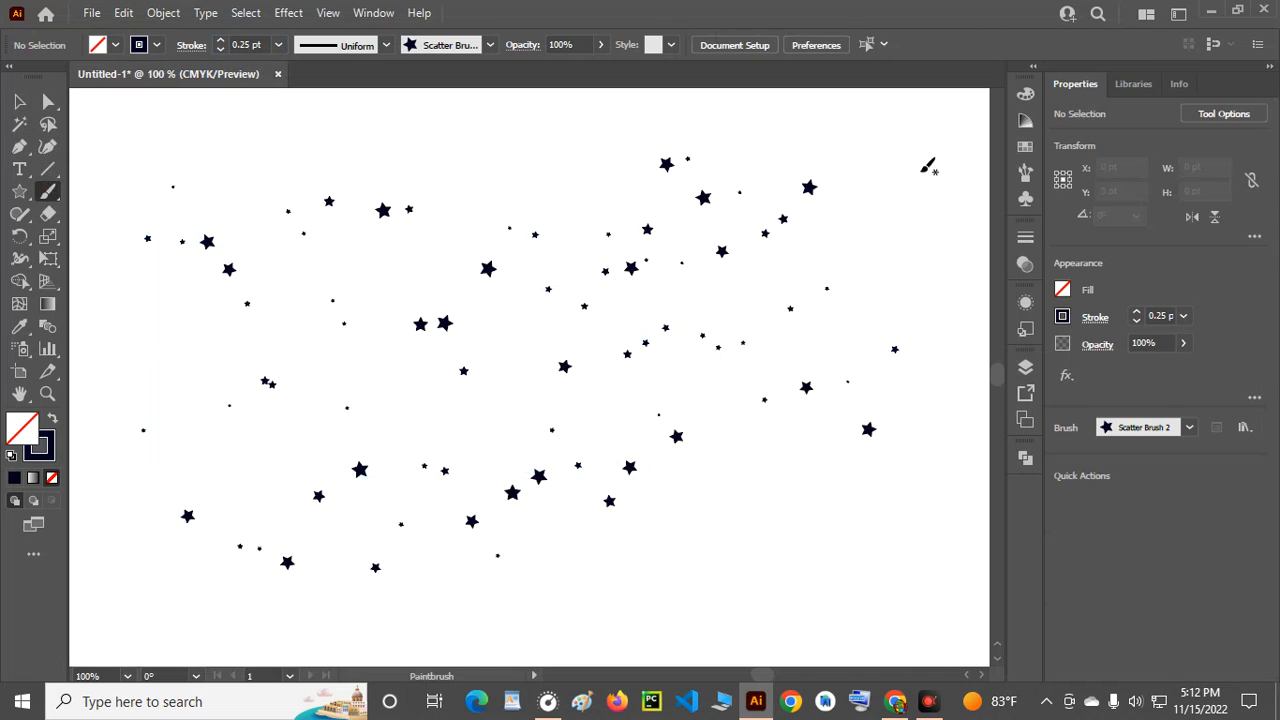
pyautogui.moveTo(199, 170); pyautogui.dragTo(292, 168)
pyautogui.moveTo(840, 180); pyautogui.dragTo(866, 182)
pyautogui.moveTo(959, 173); pyautogui.dragTo(968, 243)
pyautogui.moveTo(226, 453)
pyautogui.mouseDown()
pyautogui.moveTo(147, 372)
pyautogui.moveTo(180, 290)
pyautogui.mouseUp()
pyautogui.moveTo(760, 529)
pyautogui.mouseDown()
pyautogui.moveTo(863, 531)
pyautogui.moveTo(490, 562)
pyautogui.mouseUp()
pyautogui.moveTo(852, 84); pyautogui.dragTo(845, 88)
pyautogui.moveTo(783, 153); pyautogui.dragTo(830, 110)
pyautogui.moveTo(94, 136); pyautogui.dragTo(234, 190)
pyautogui.moveTo(222, 490); pyautogui.dragTo(236, 500)
pyautogui.moveTo(124, 530)
pyautogui.mouseDown()
pyautogui.moveTo(116, 555)
pyautogui.moveTo(130, 570)
pyautogui.mouseUp()
pyautogui.moveTo(248, 609); pyautogui.dragTo(288, 622)
pyautogui.moveTo(313, 278); pyautogui.dragTo(376, 314)
pyautogui.click(760, 468)
pyautogui.click(910, 412)
pyautogui.click(916, 220)
pyautogui.click(733, 490)
pyautogui.moveTo(449, 409); pyautogui.dragTo(640, 392)
pyautogui.click(487, 484)
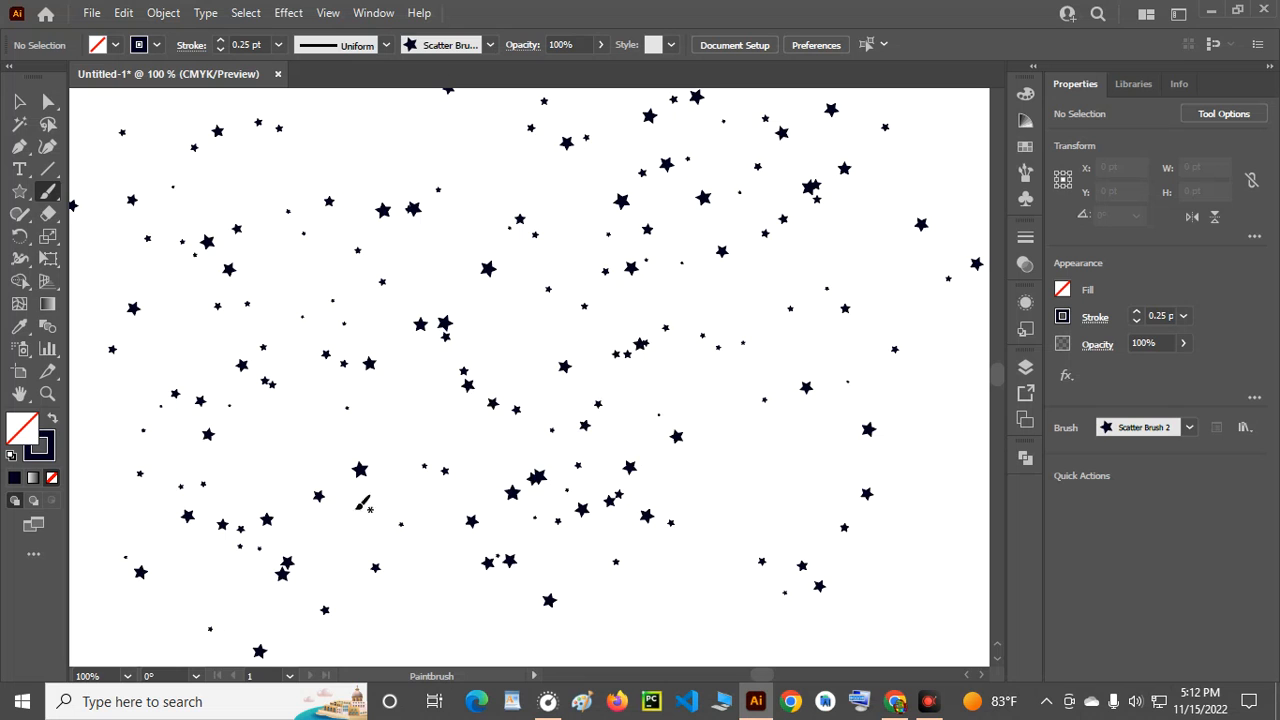
# - Paint one more star stroke and several single dabs in the lower and right-hand areas of the star field
pyautogui.scroll(-2, 605, 537)
pyautogui.moveTo(804, 540); pyautogui.dragTo(560, 592)
pyautogui.click(312, 592)
pyautogui.click(544, 602)
pyautogui.click(839, 350)
pyautogui.click(835, 514)
pyautogui.click(912, 530)
# - Set the stroke colour to white for new star strokes on the dark blue rectangle, keeping the Paintbrush tool active
pyautogui.scroll(5, 606, 330)
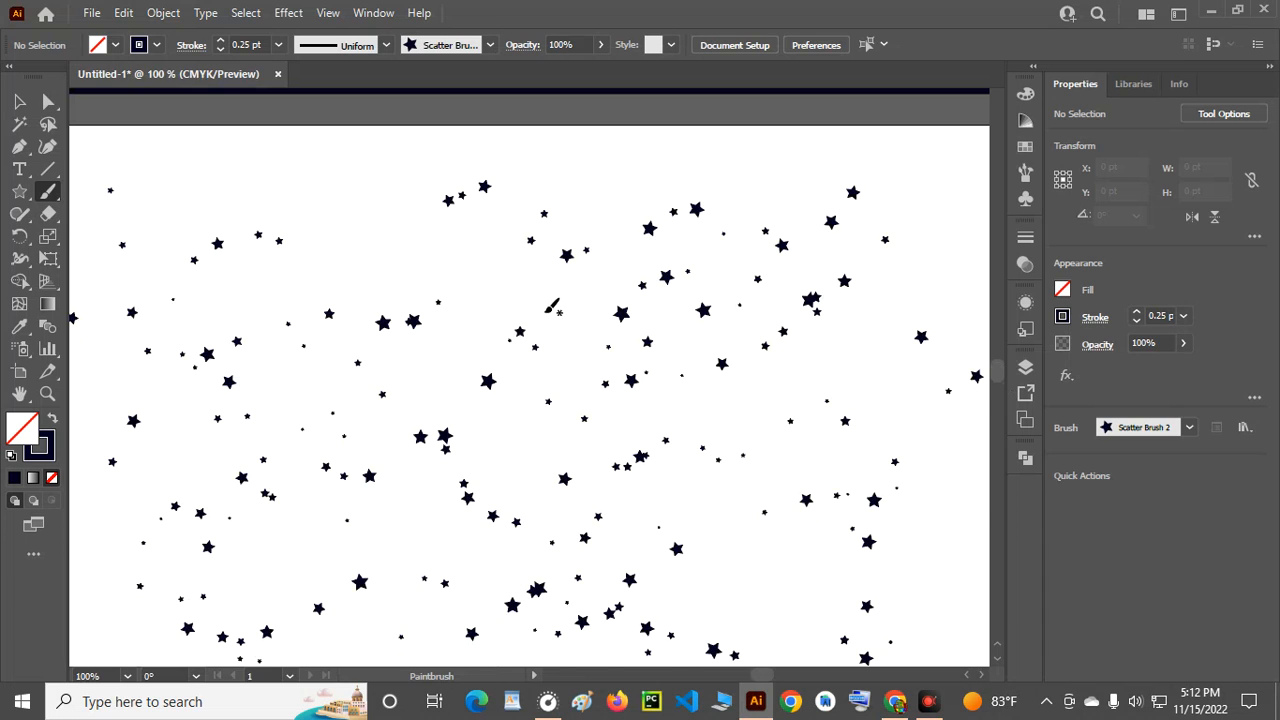
pyautogui.scroll(6, 549, 306)
pyautogui.scroll(3, 543, 301)
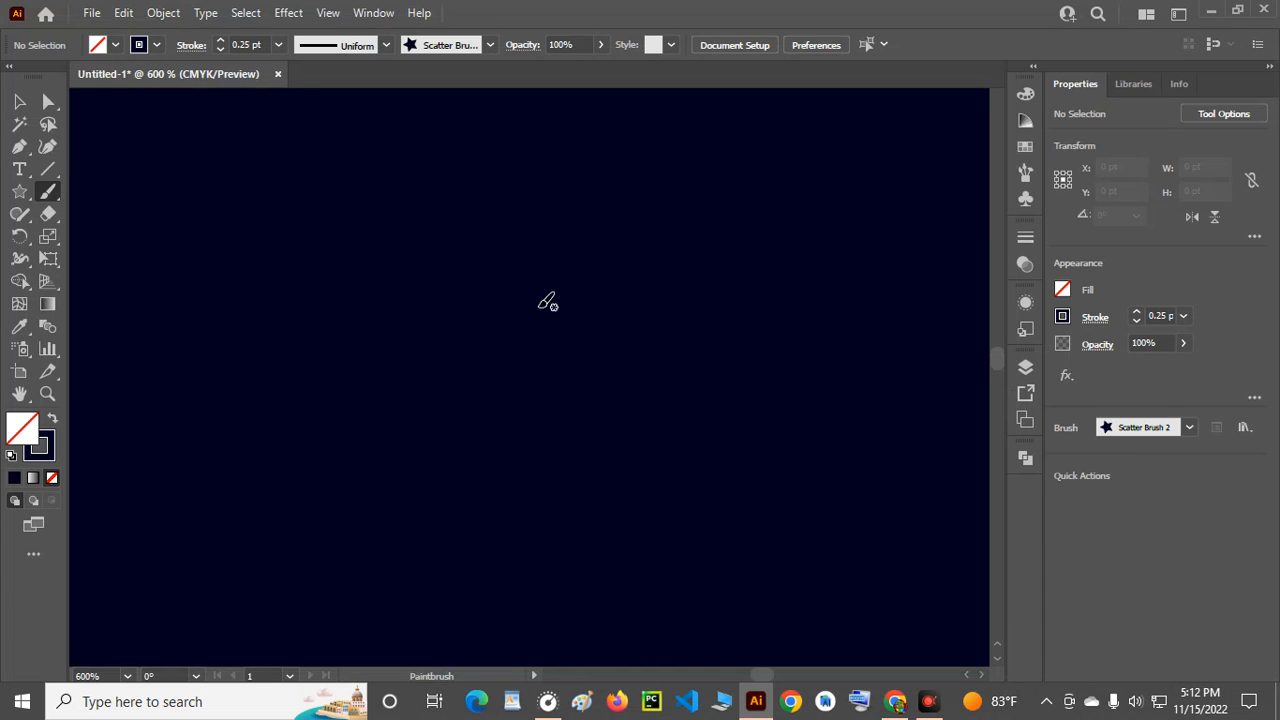
pyautogui.scroll(-3, 545, 300)
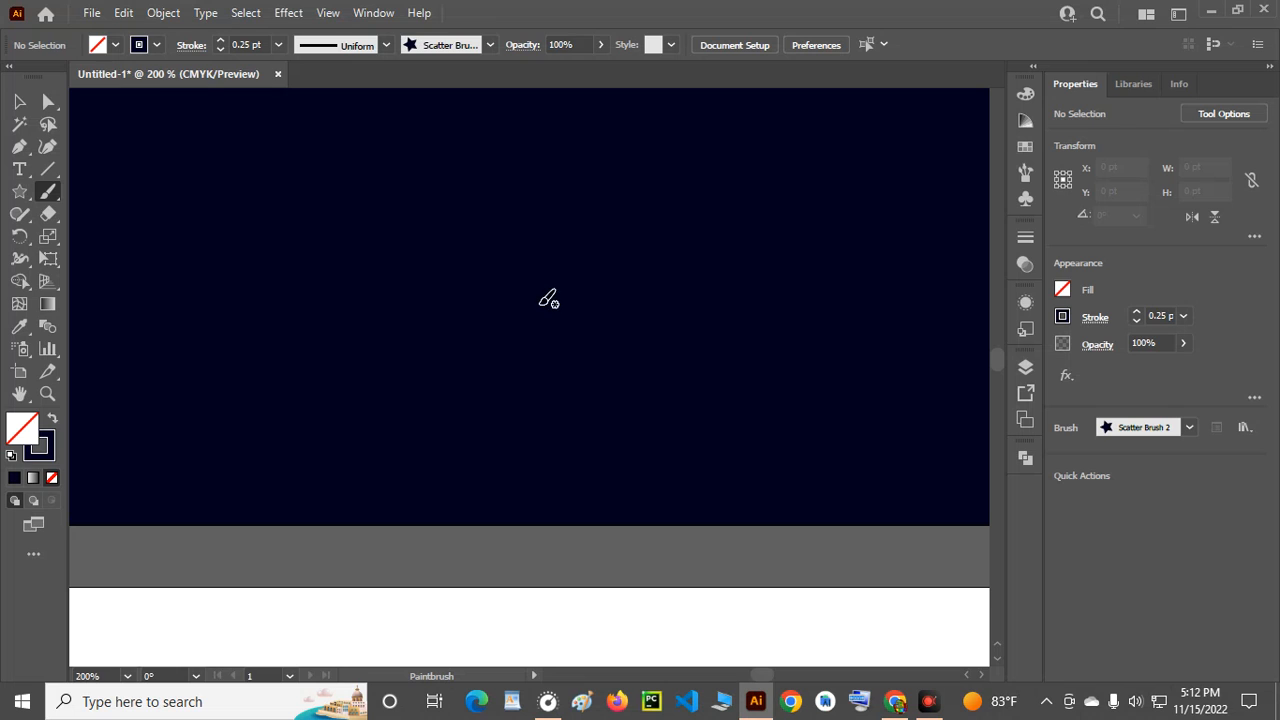
pyautogui.scroll(-5, 549, 300)
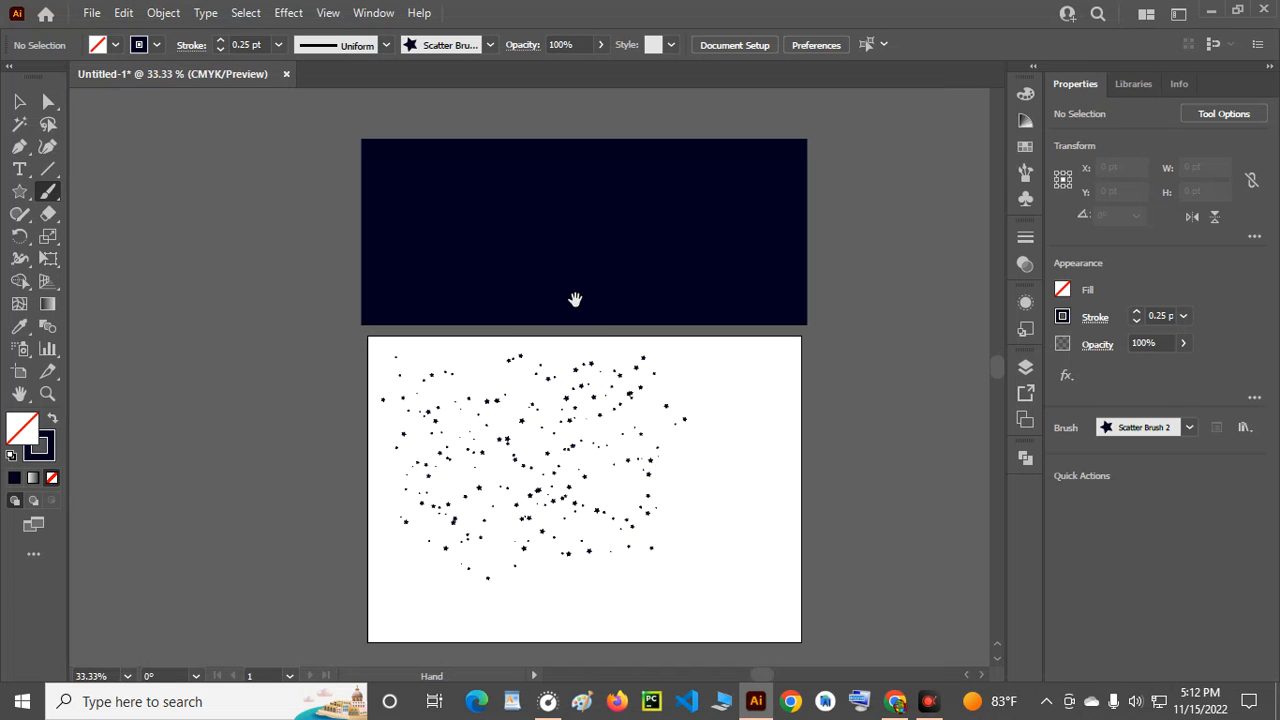
pyautogui.scroll(2, 575, 300)
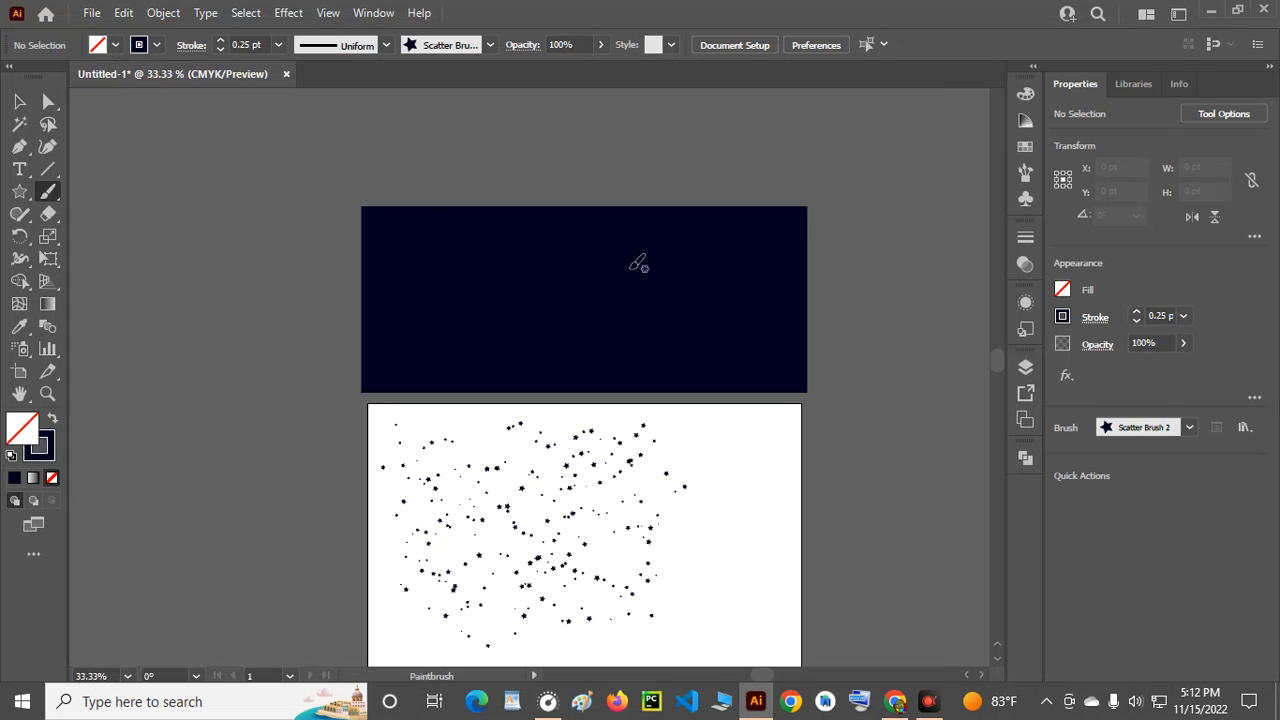
pyautogui.click(158, 45)
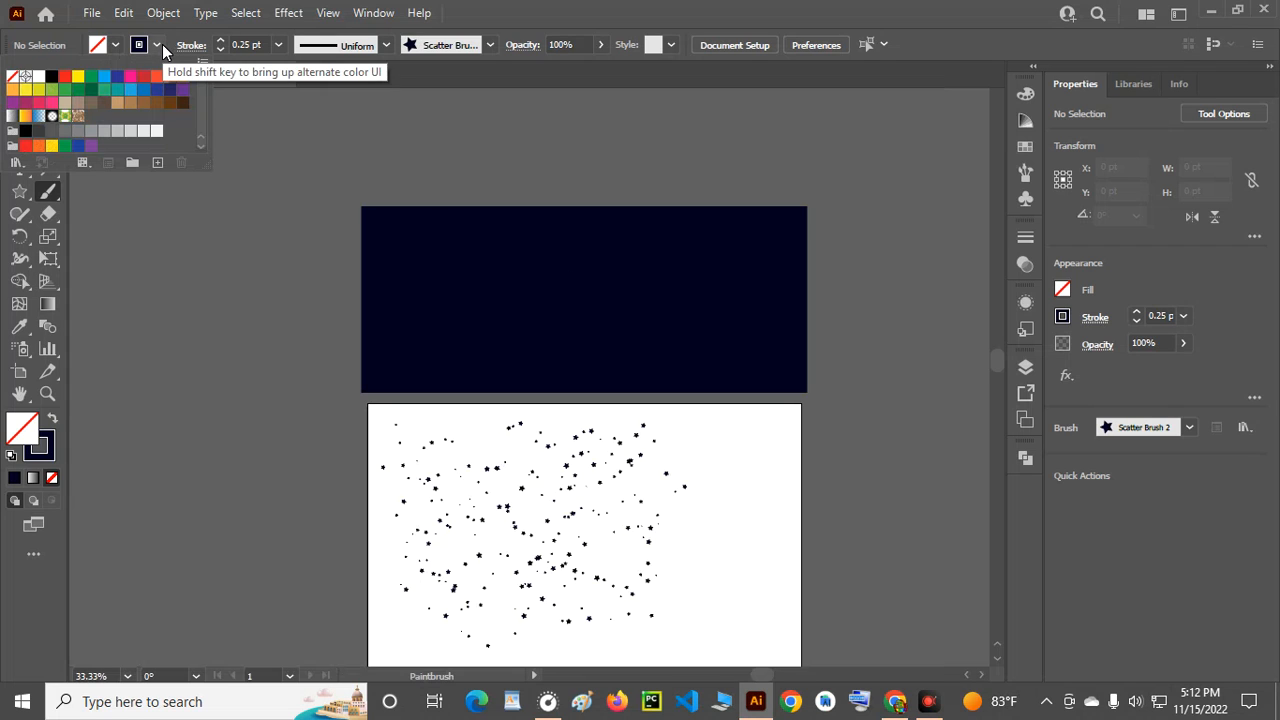
pyautogui.click(38, 76)
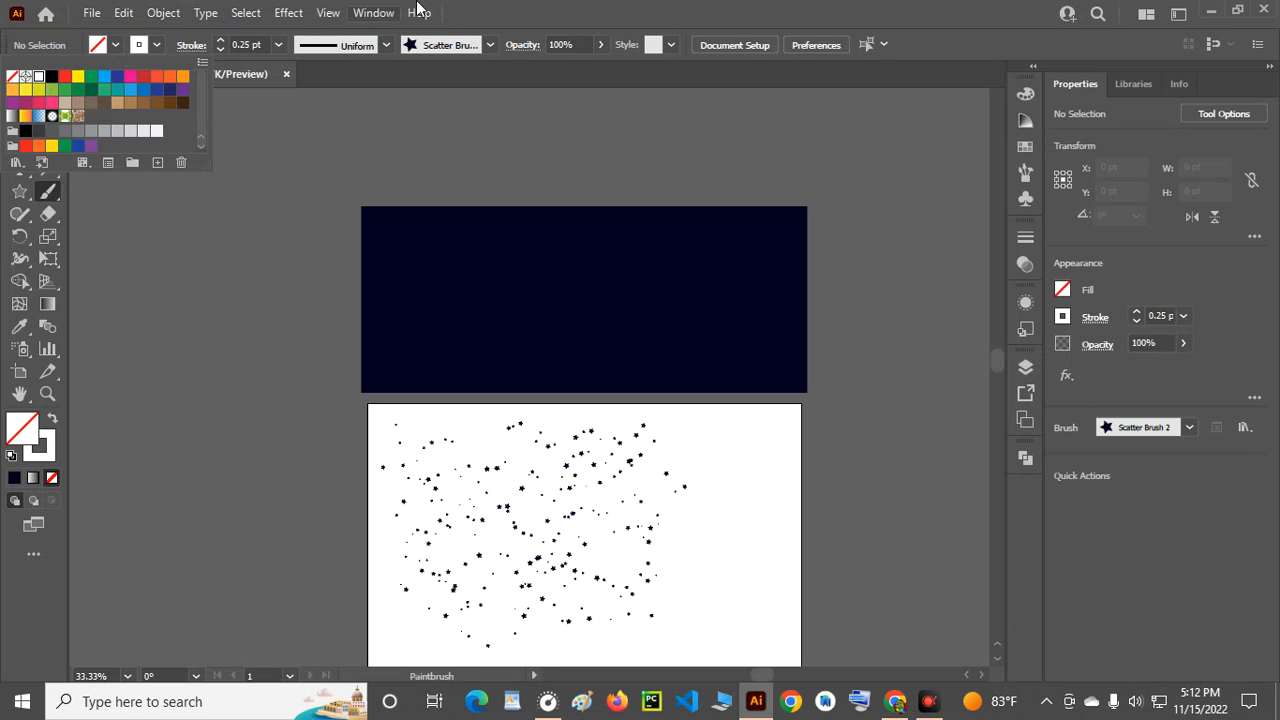
pyautogui.click(442, 3)
pyautogui.click(52, 188)
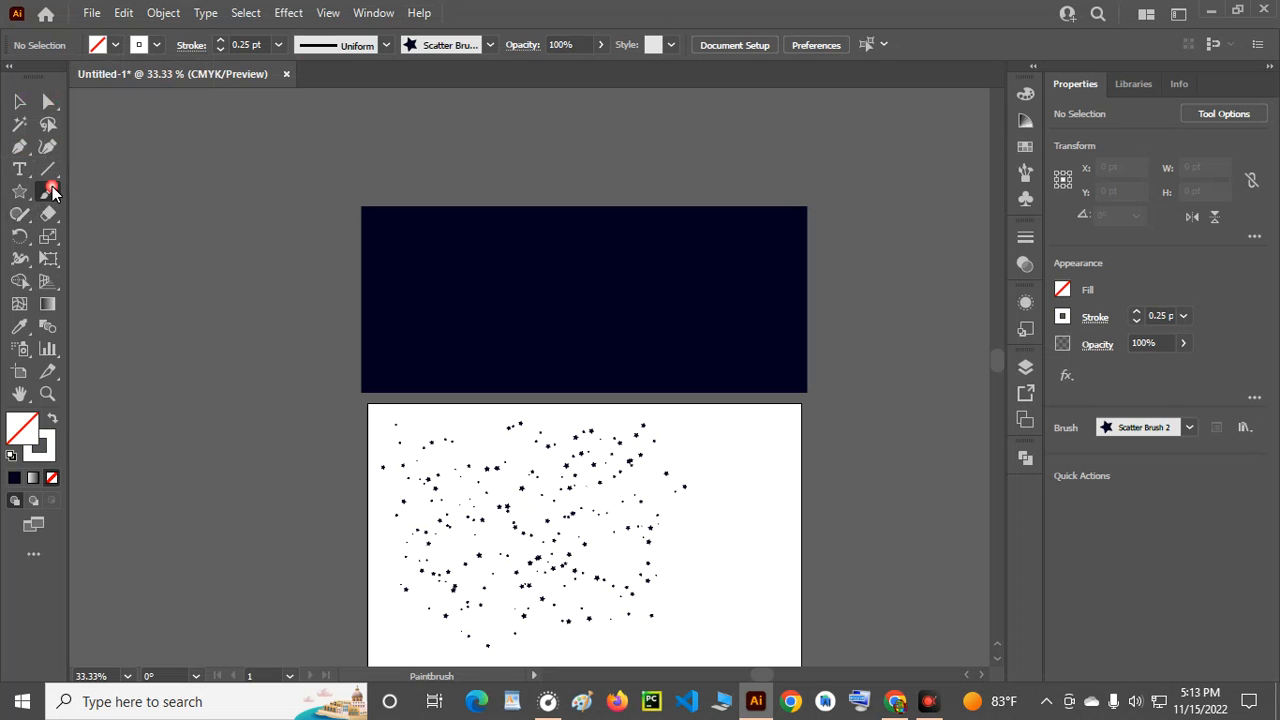
# - Paint three long horizontal white star strokes across the upper, middle and lower parts of the dark blue rectangle
pyautogui.moveTo(430, 270); pyautogui.dragTo(712, 266)
pyautogui.moveTo(421, 346); pyautogui.dragTo(765, 332)
pyautogui.moveTo(392, 232); pyautogui.dragTo(775, 236)
pyautogui.hotkey('ctrl', '1')
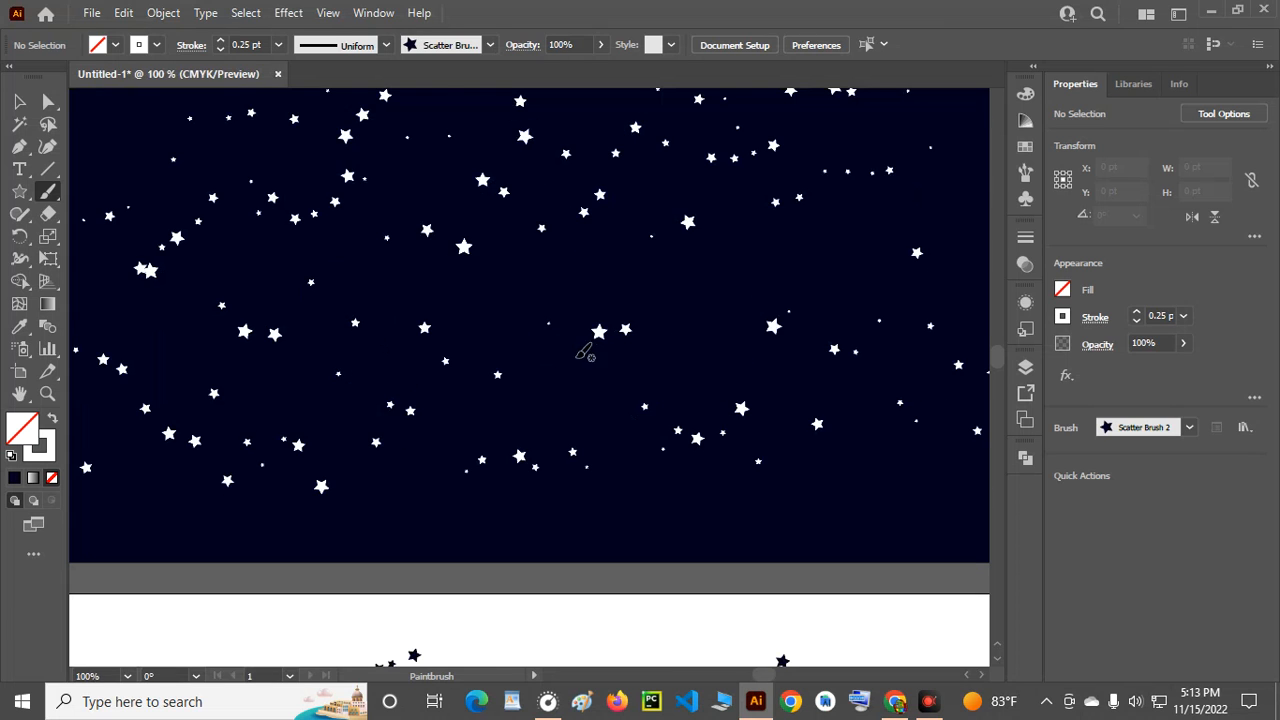
pyautogui.scroll(2, 340, 280)
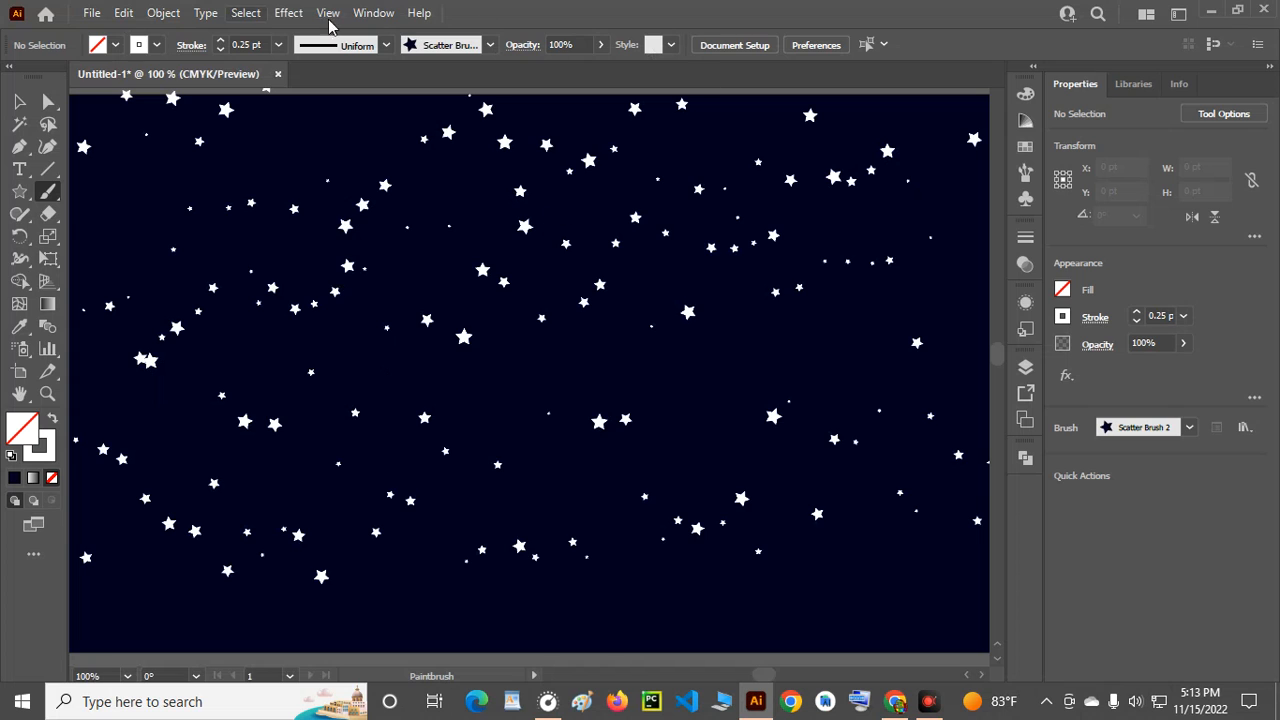
# - Select the long middle stroke, the short curved stroke at the right and the long lower stroke on the dark blue rectangle together
pyautogui.click(19, 101)
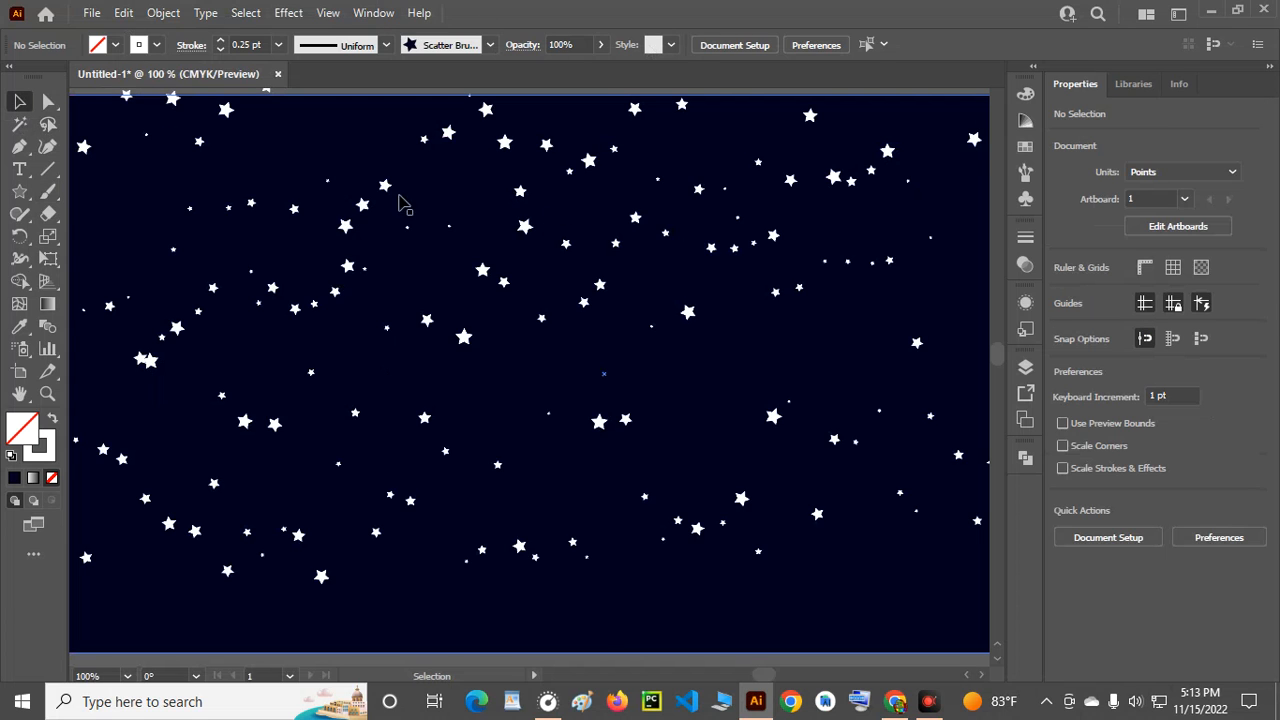
pyautogui.click(400, 202)
pyautogui.scroll(-2, 471, 203)
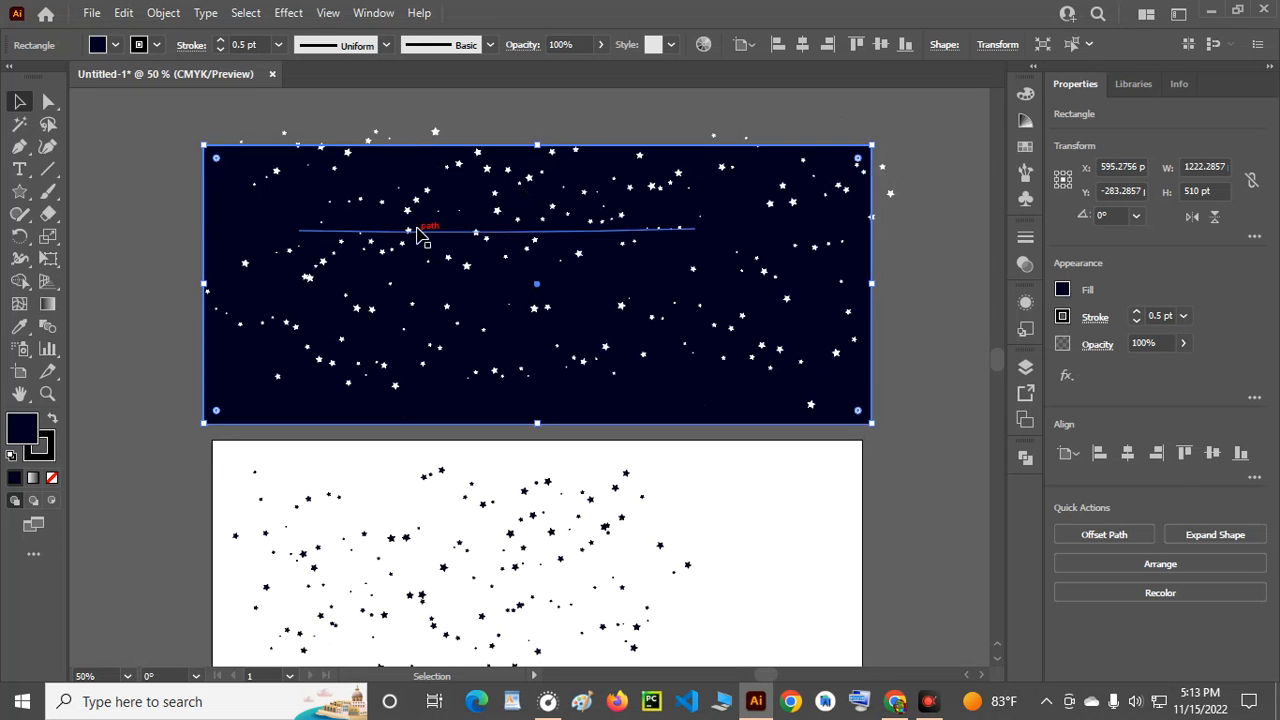
pyautogui.click(418, 232)
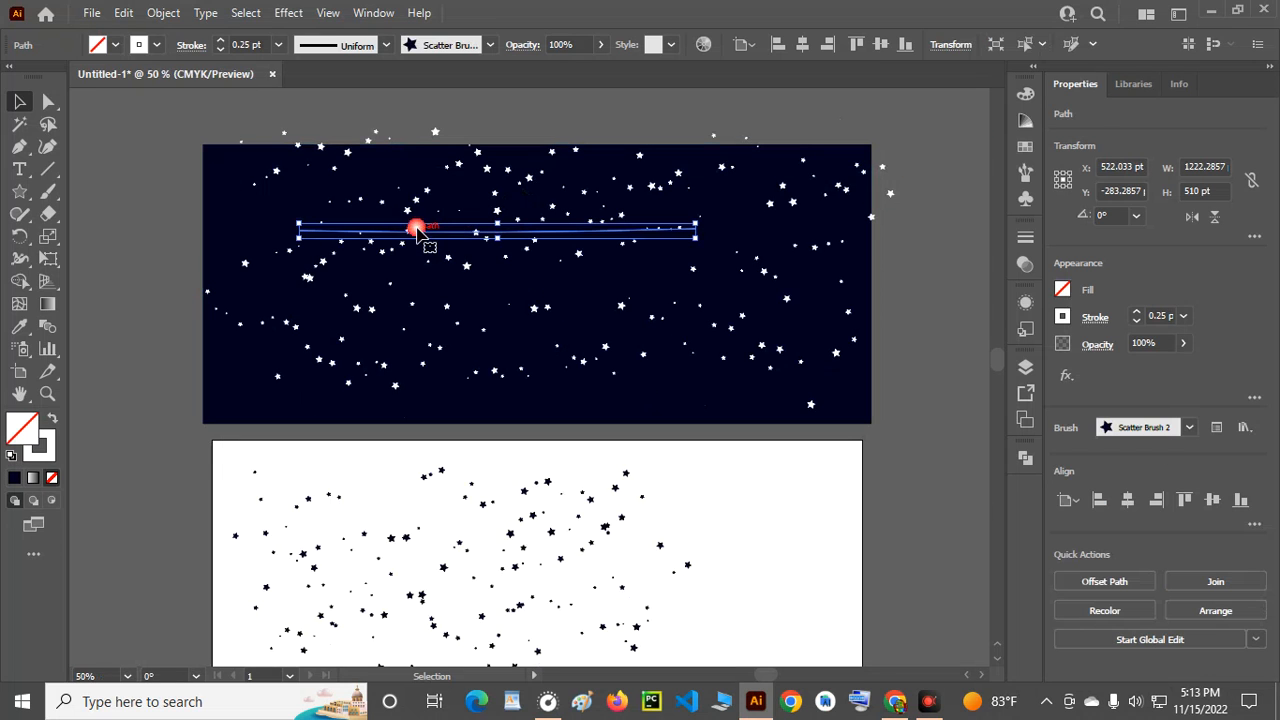
pyautogui.keyDown('shift'); pyautogui.click(765, 256); pyautogui.keyUp('shift')
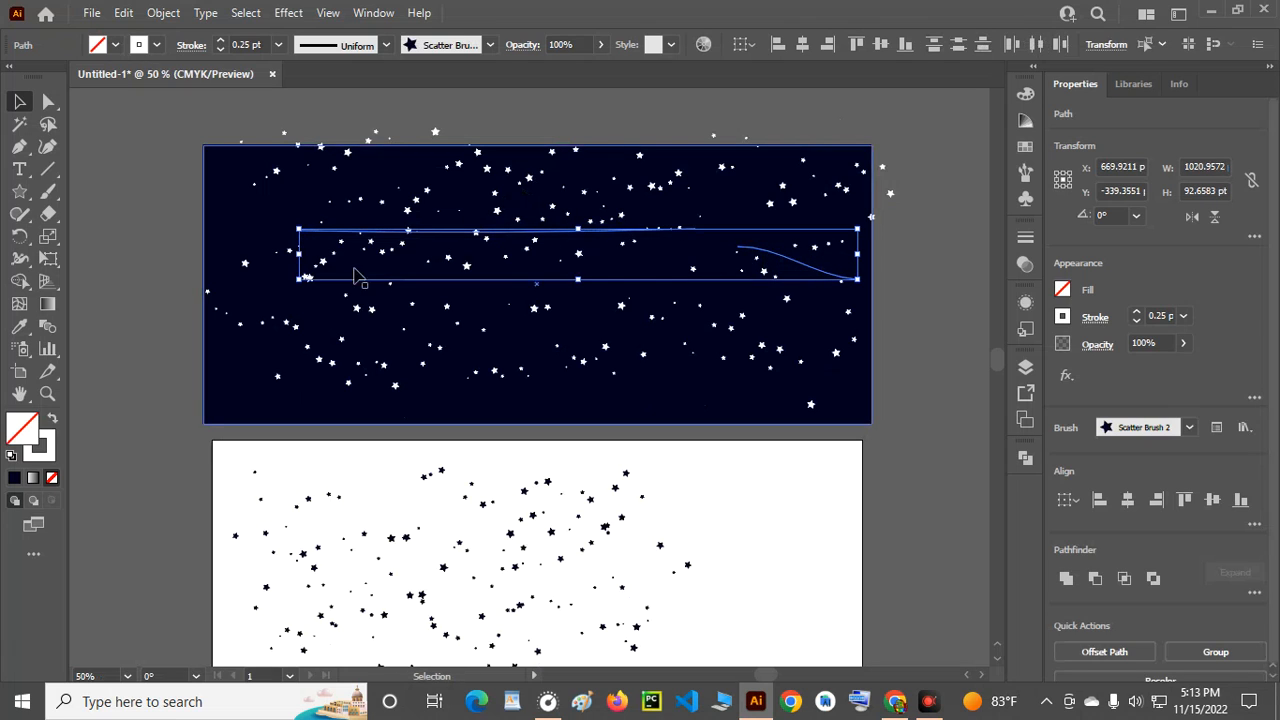
pyautogui.keyDown('shift'); pyautogui.click(506, 340); pyautogui.keyUp('shift')
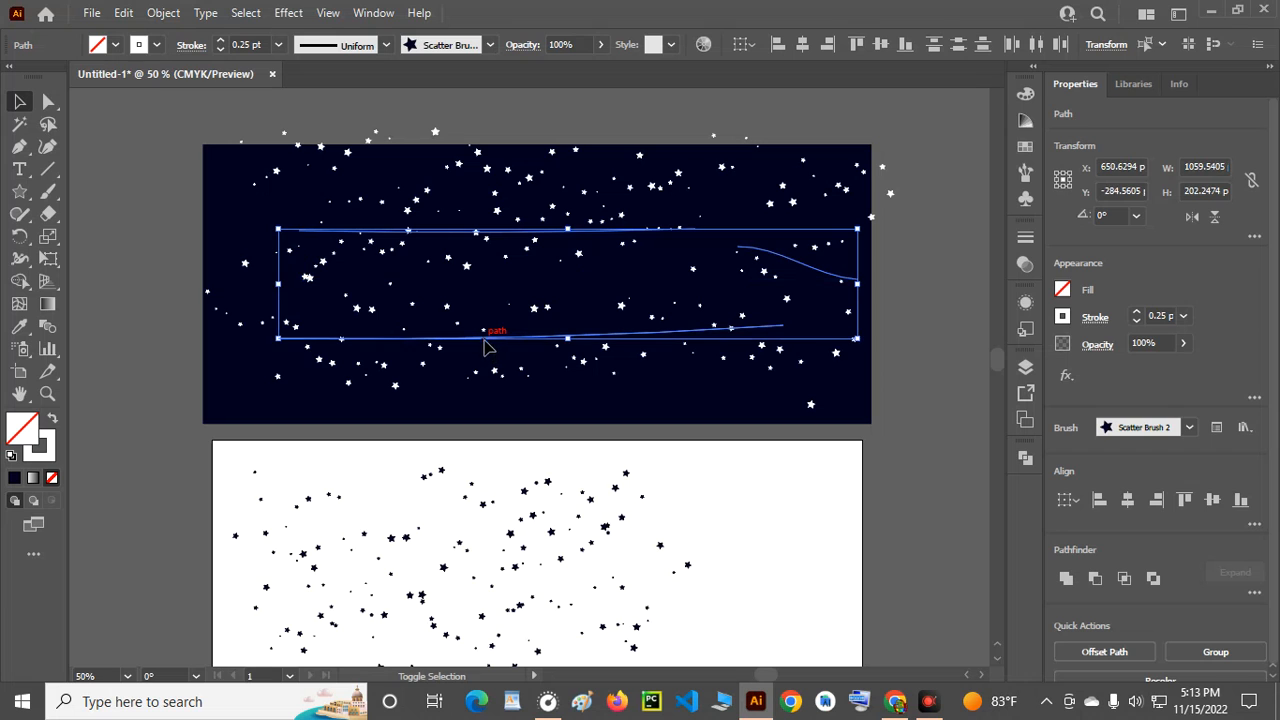
# - Open the Outer Glow effect settings for the selected white star strokes and move the dialog clear of the artwork
pyautogui.click(284, 13)
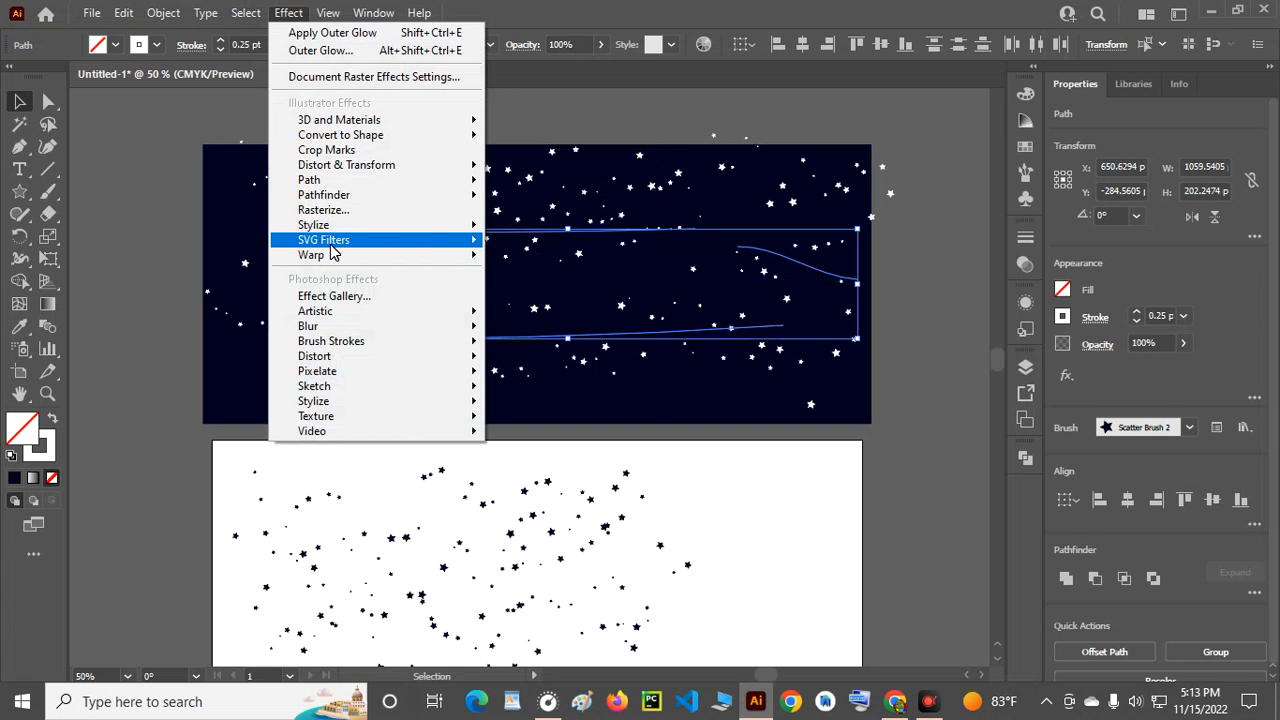
pyautogui.moveTo(346, 258)
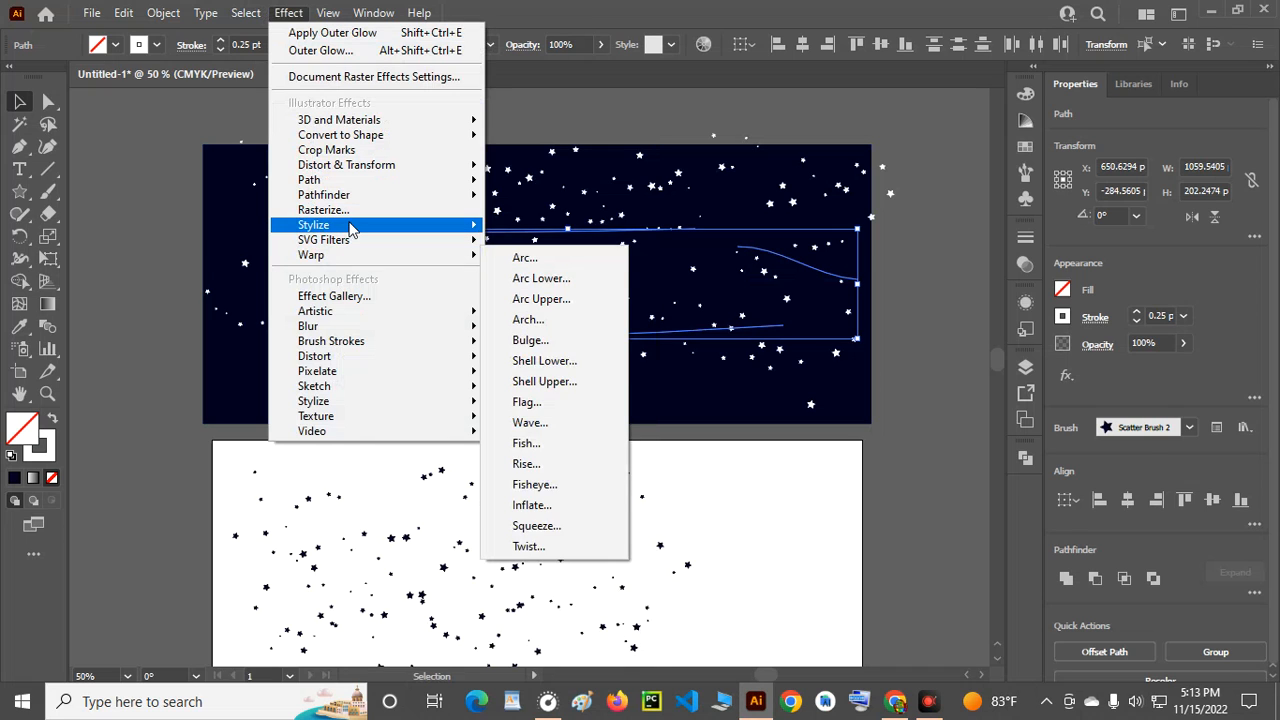
pyautogui.moveTo(352, 229)
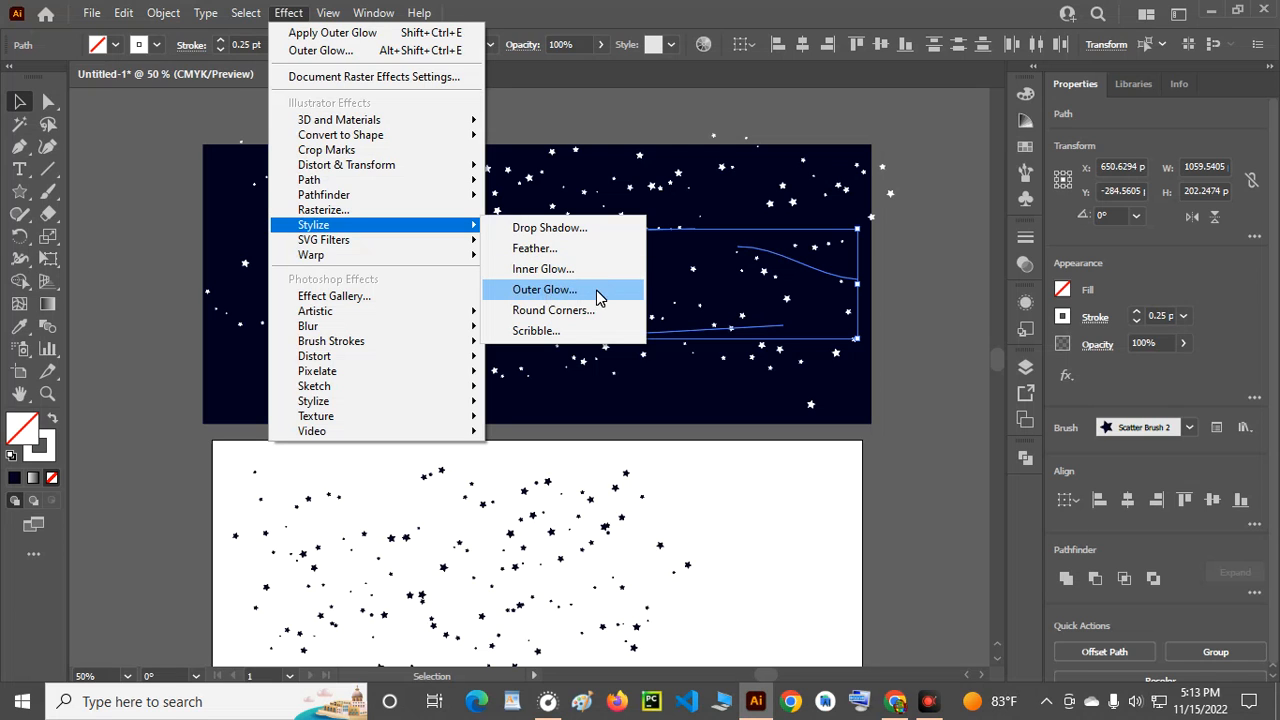
pyautogui.click(575, 295)
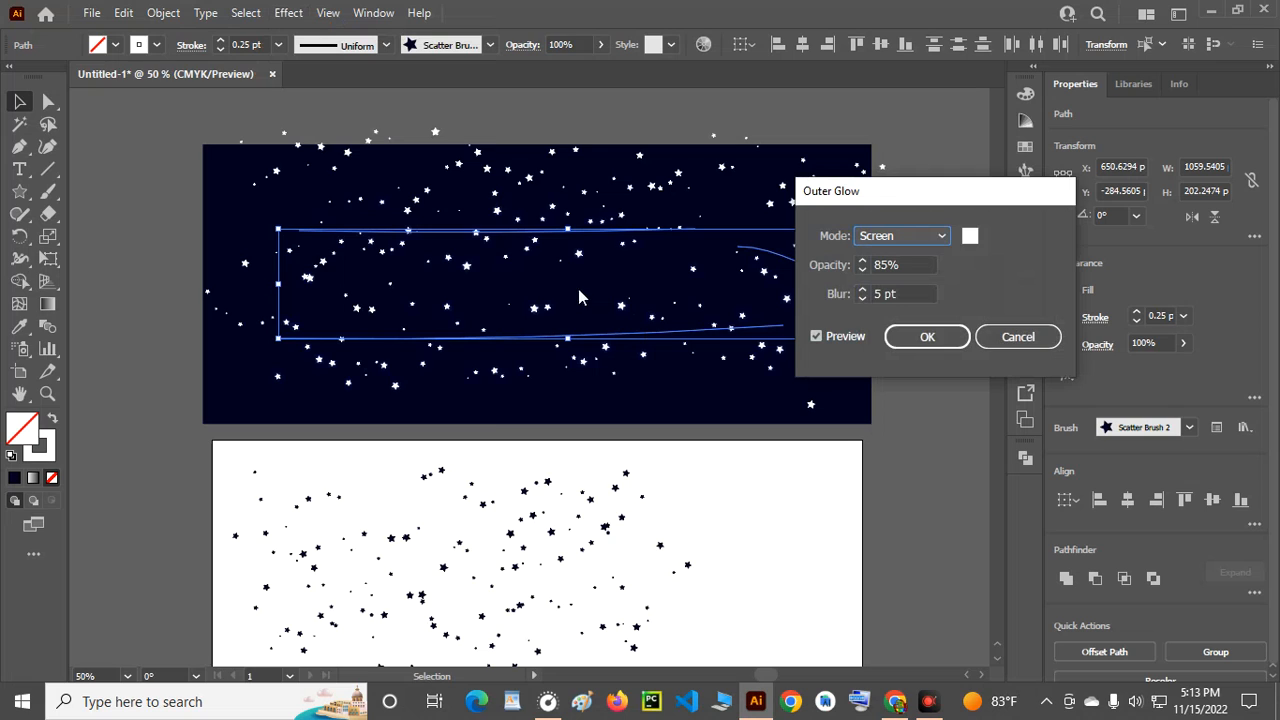
pyautogui.moveTo(924, 190); pyautogui.dragTo(910, 131)
# - Set the outer glow's blur to 113 pt and apply the effect to the selected star strokes
pyautogui.click(870, 244)
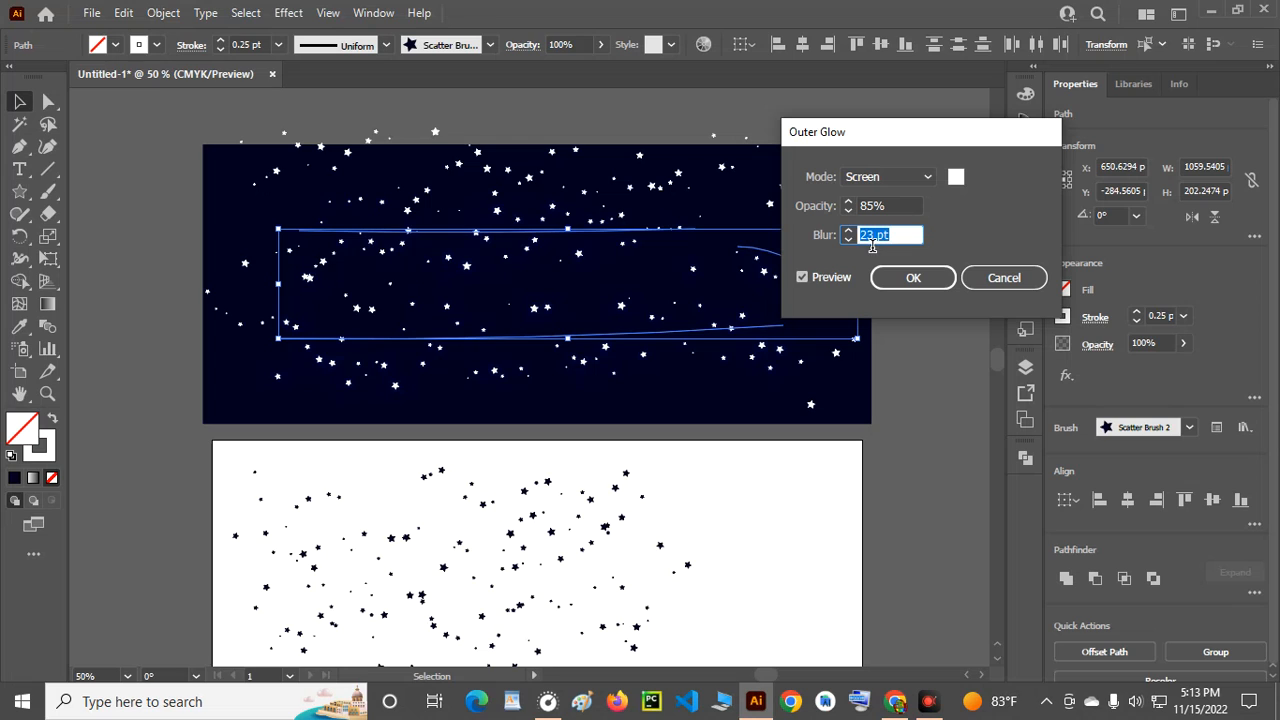
pyautogui.press('Up')
pyautogui.press('Up')
pyautogui.press('Up')
pyautogui.press('Up')
pyautogui.press('Up')
pyautogui.click(880, 244)
pyautogui.press('Up')
pyautogui.write('107')
pyautogui.click(891, 209)
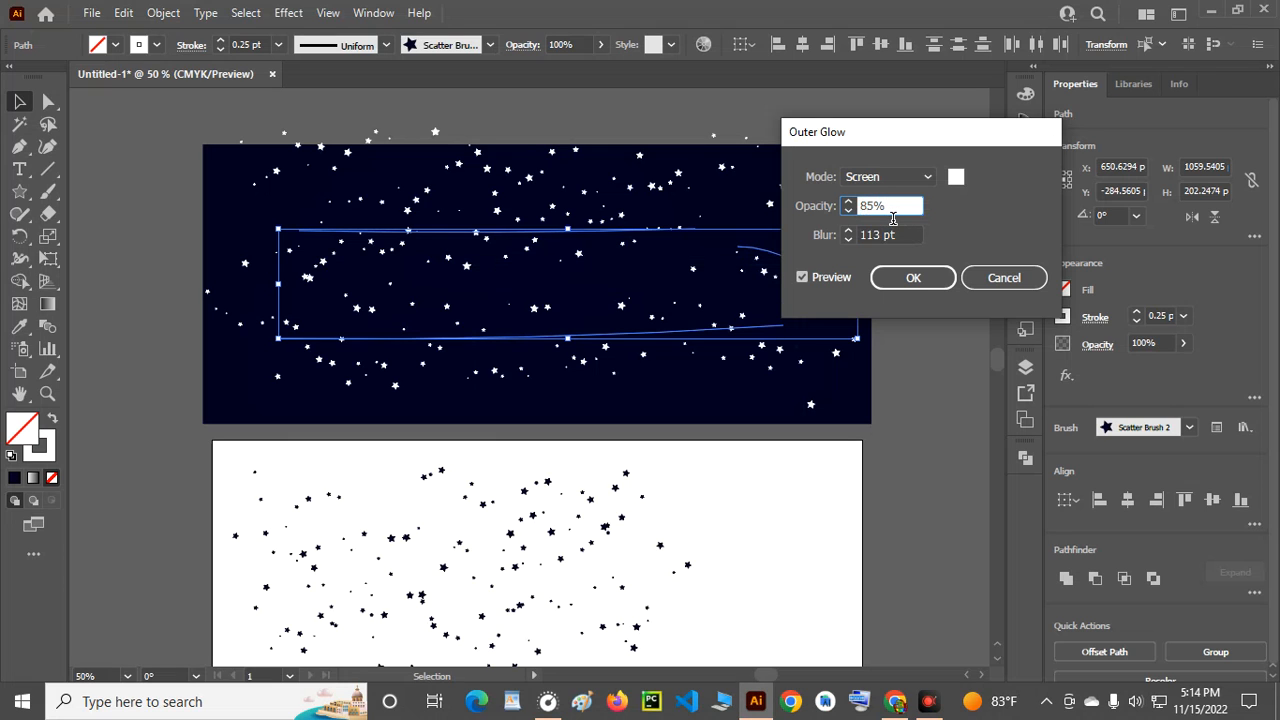
pyautogui.click(914, 279)
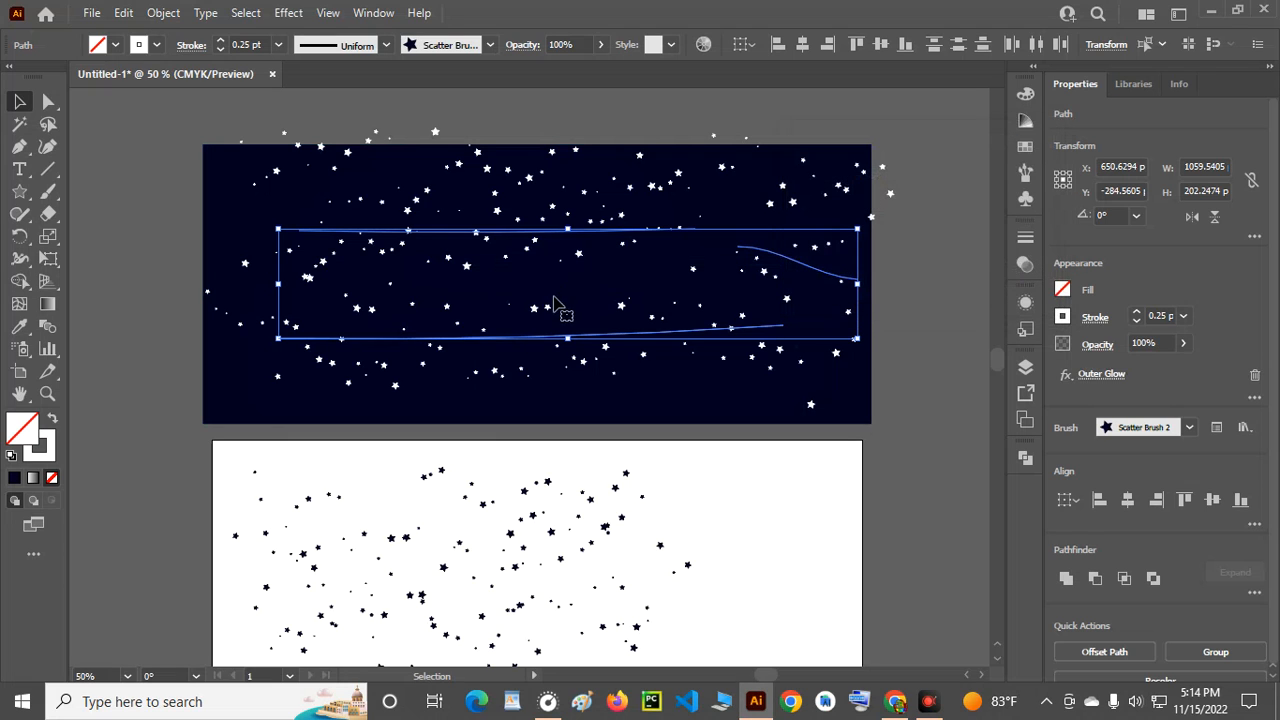
# - Examine the glow on the white star strokes up close and check the long middle and lower strokes individually
pyautogui.scroll(1, 557, 294)
pyautogui.keyDown('alt'); pyautogui.scroll(2, 557, 294); pyautogui.keyUp('alt')
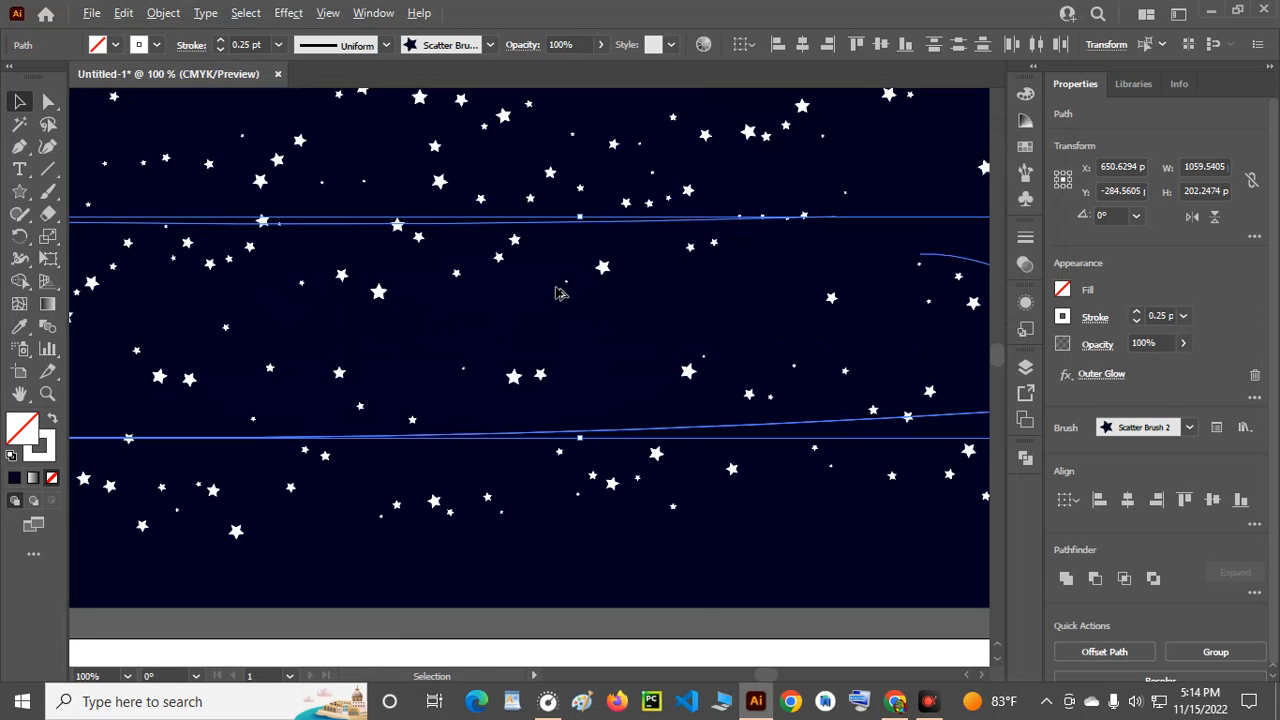
pyautogui.keyDown('alt'); pyautogui.scroll(3, 559, 293); pyautogui.keyUp('alt')
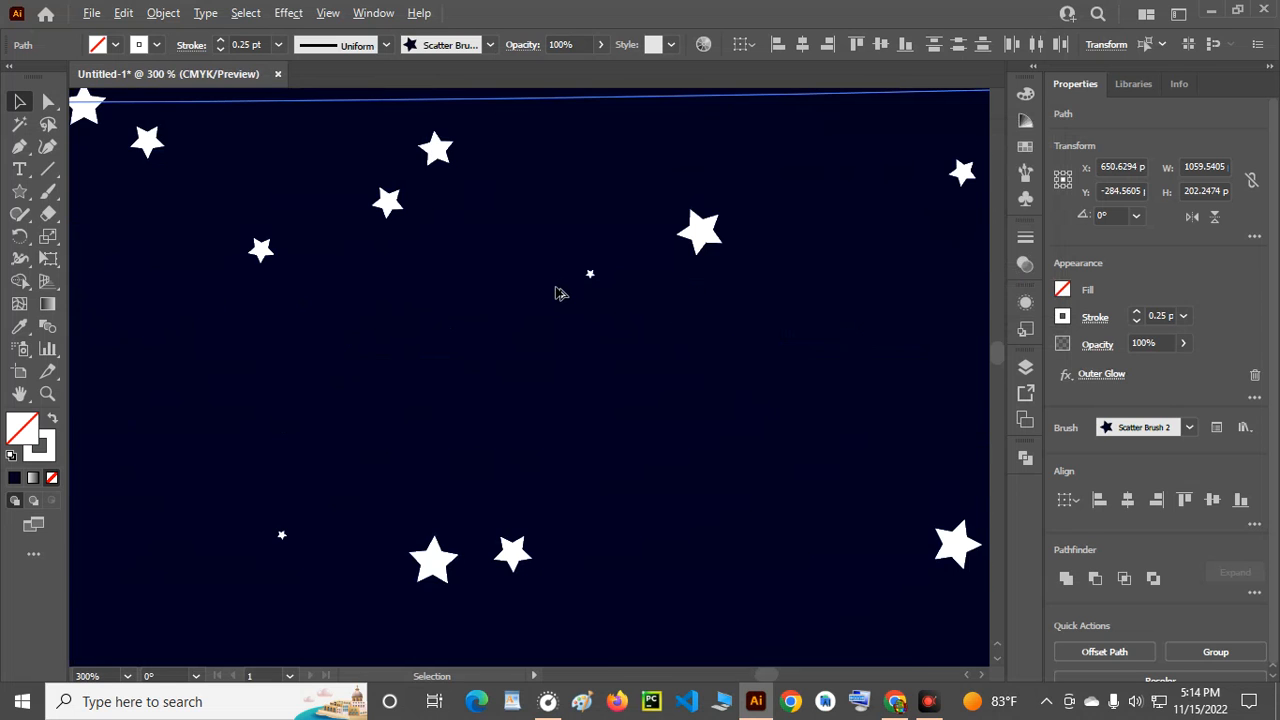
pyautogui.keyDown('alt'); pyautogui.scroll(-5, 557, 290); pyautogui.keyUp('alt')
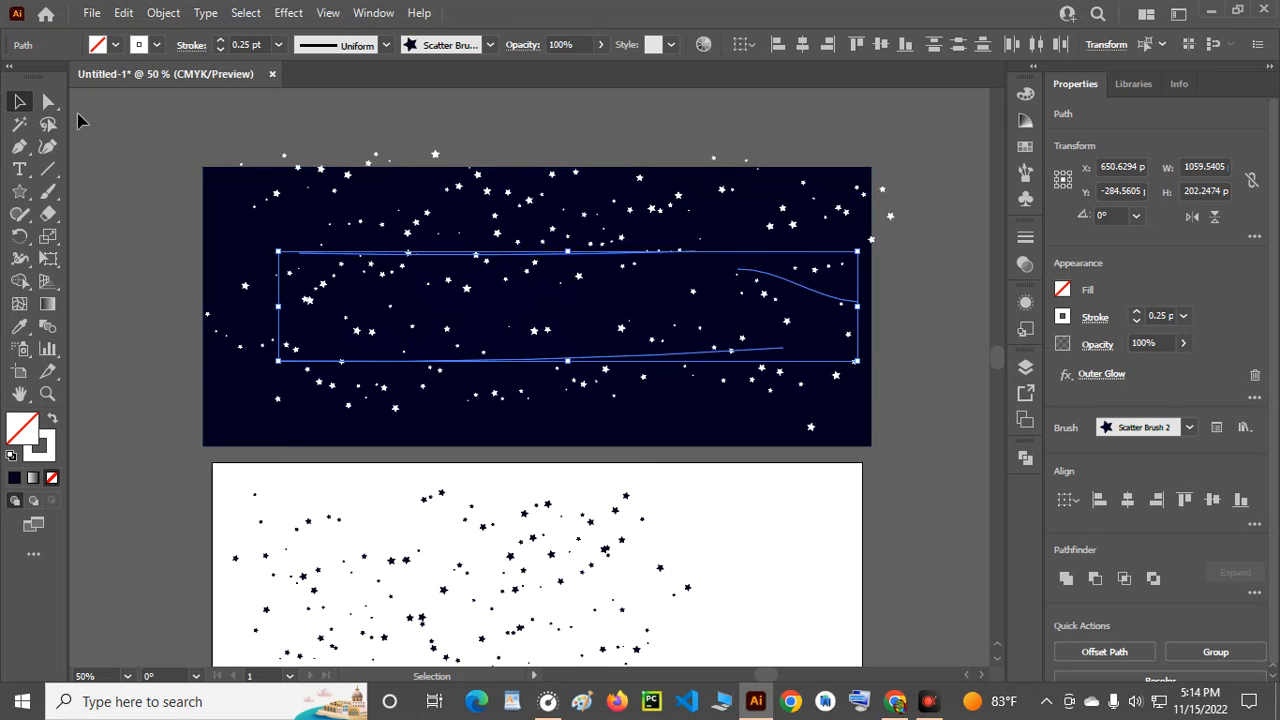
pyautogui.click(220, 162)
pyautogui.click(383, 250)
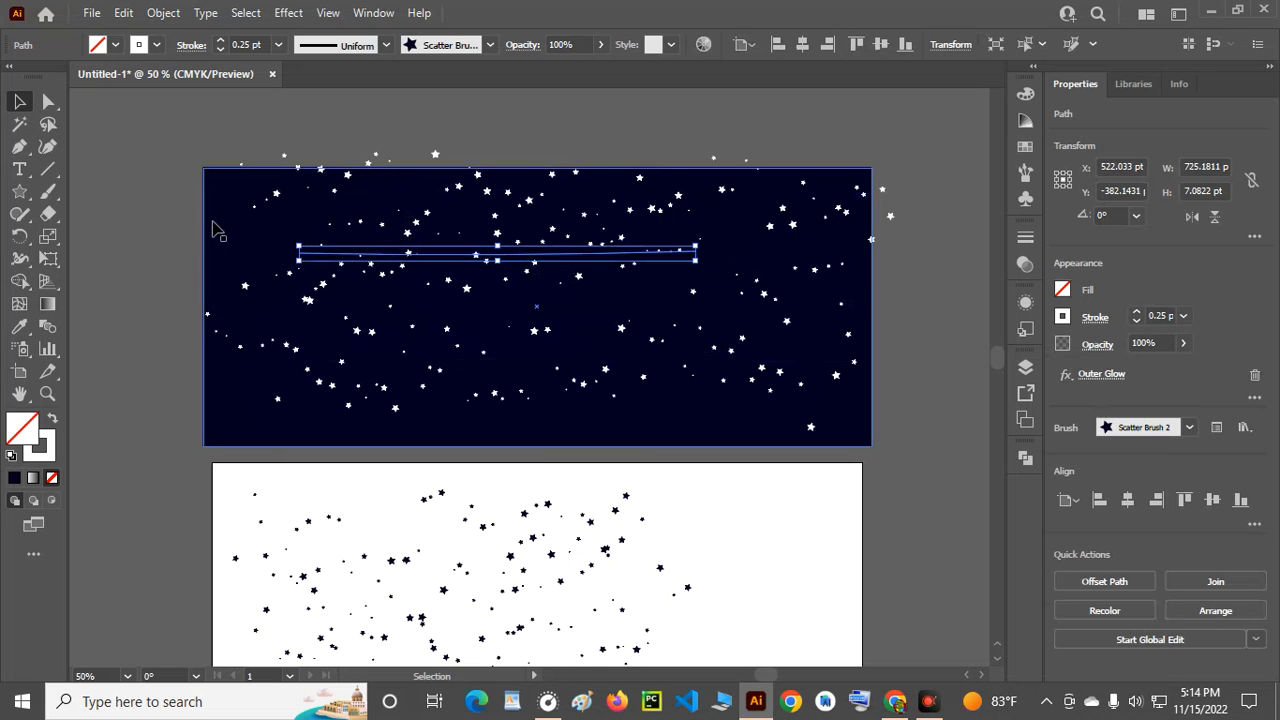
pyautogui.click(517, 276)
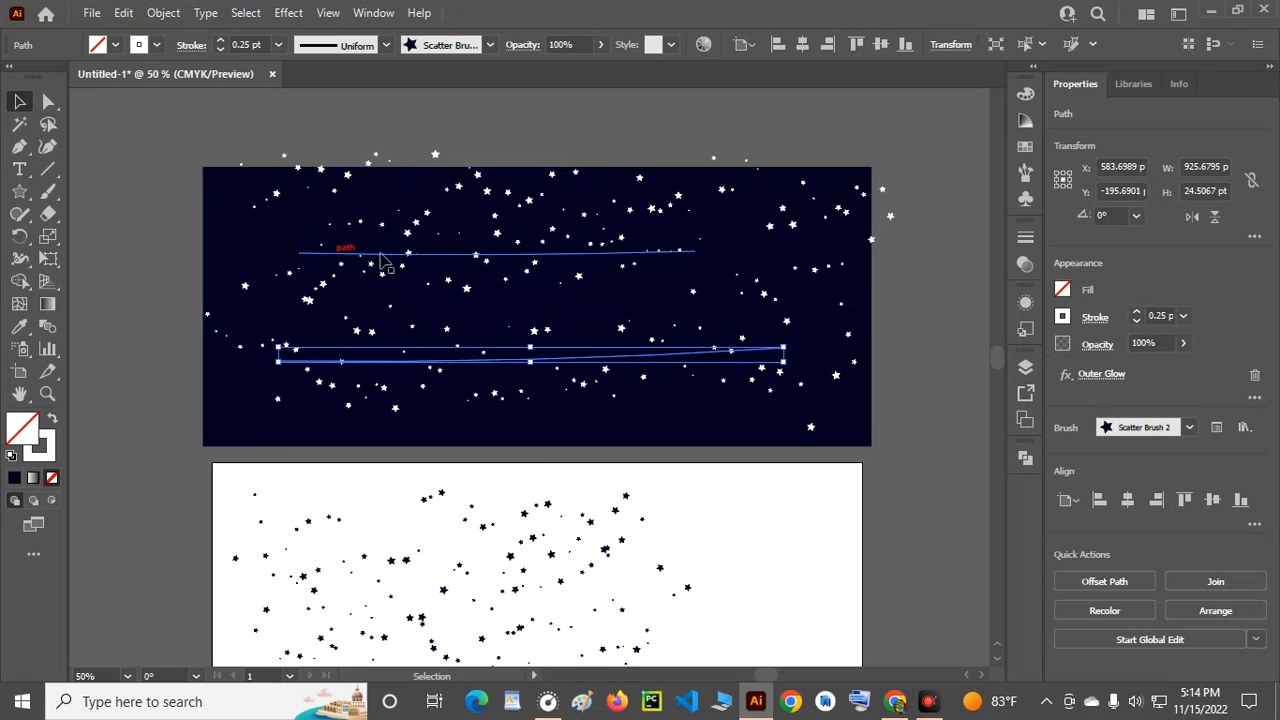
pyautogui.click(460, 272)
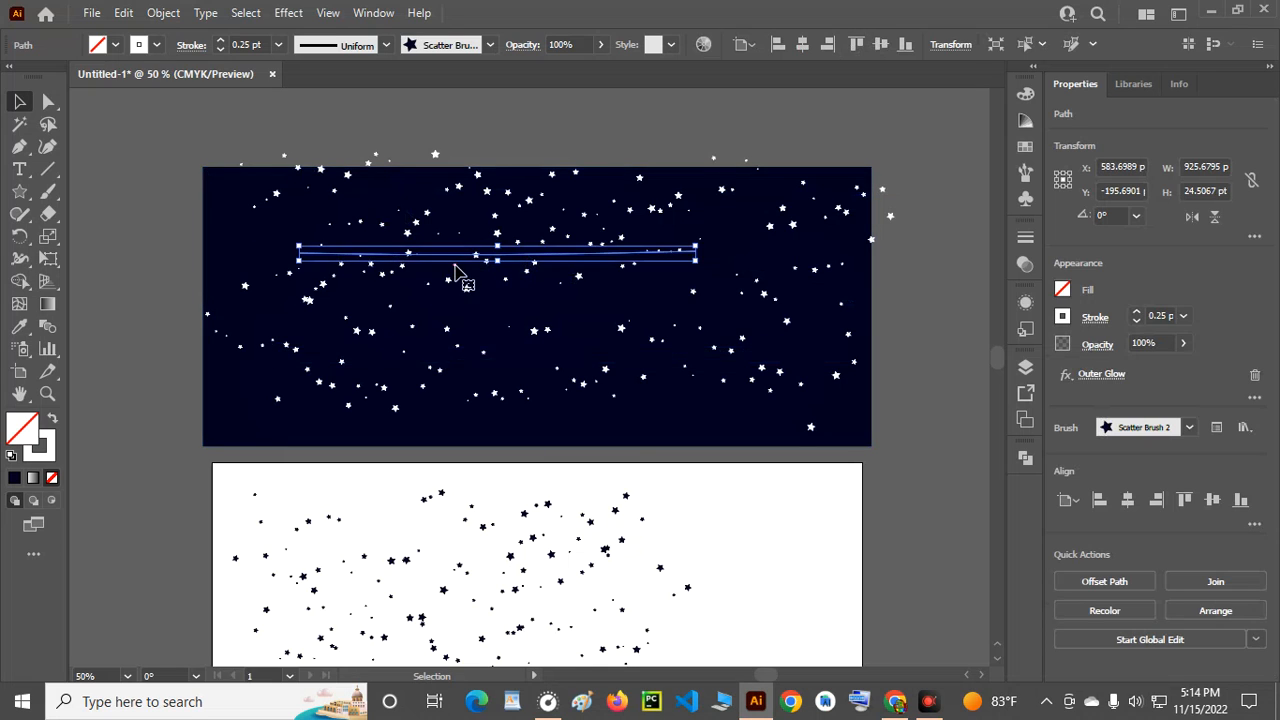
pyautogui.click(240, 225)
pyautogui.hotkey('ctrl', 'shift', 'a')
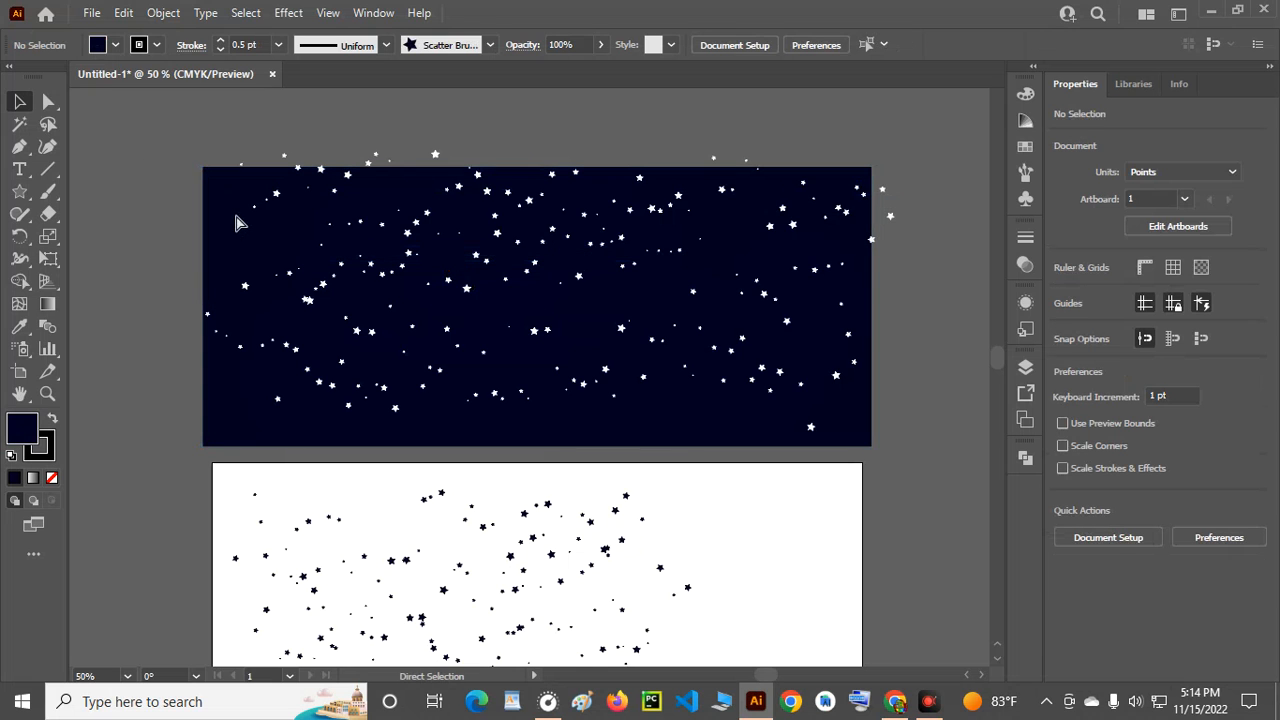
pyautogui.click(430, 252)
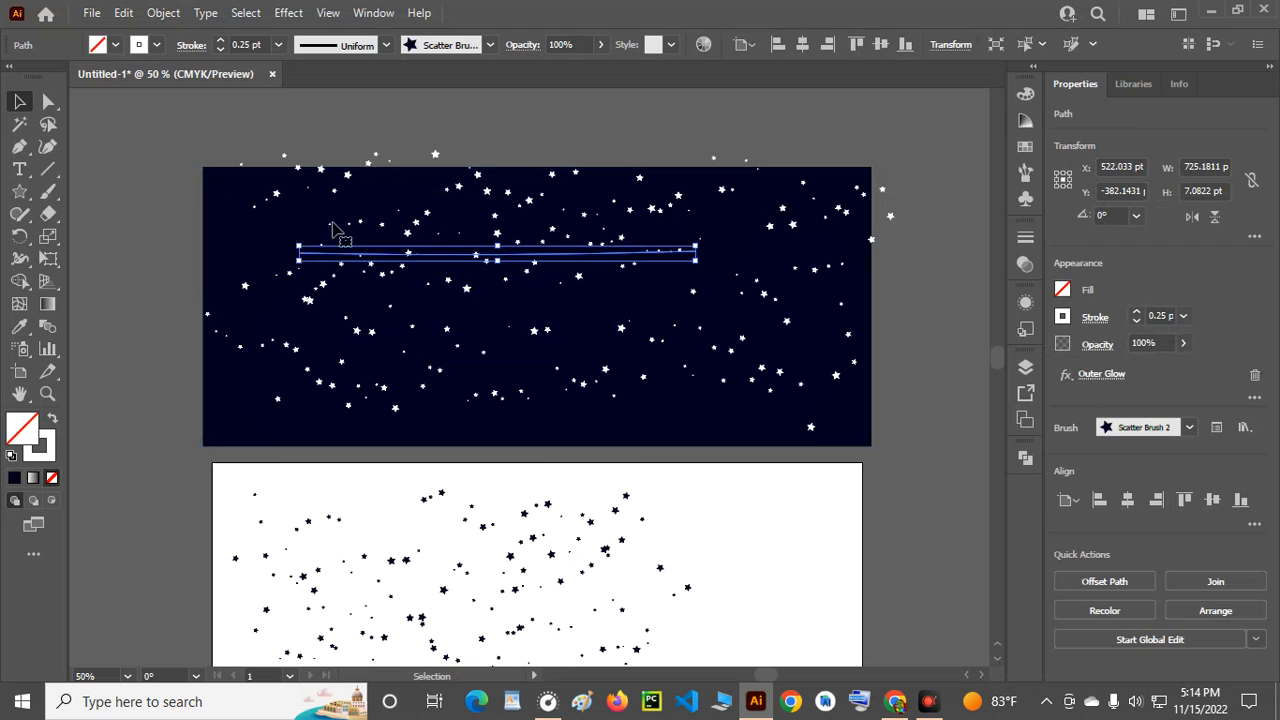
# - Select all the white star strokes on the dark blue rectangle and expand their appearance
pyautogui.click(242, 121)
pyautogui.moveTo(486, 189); pyautogui.dragTo(895, 430)
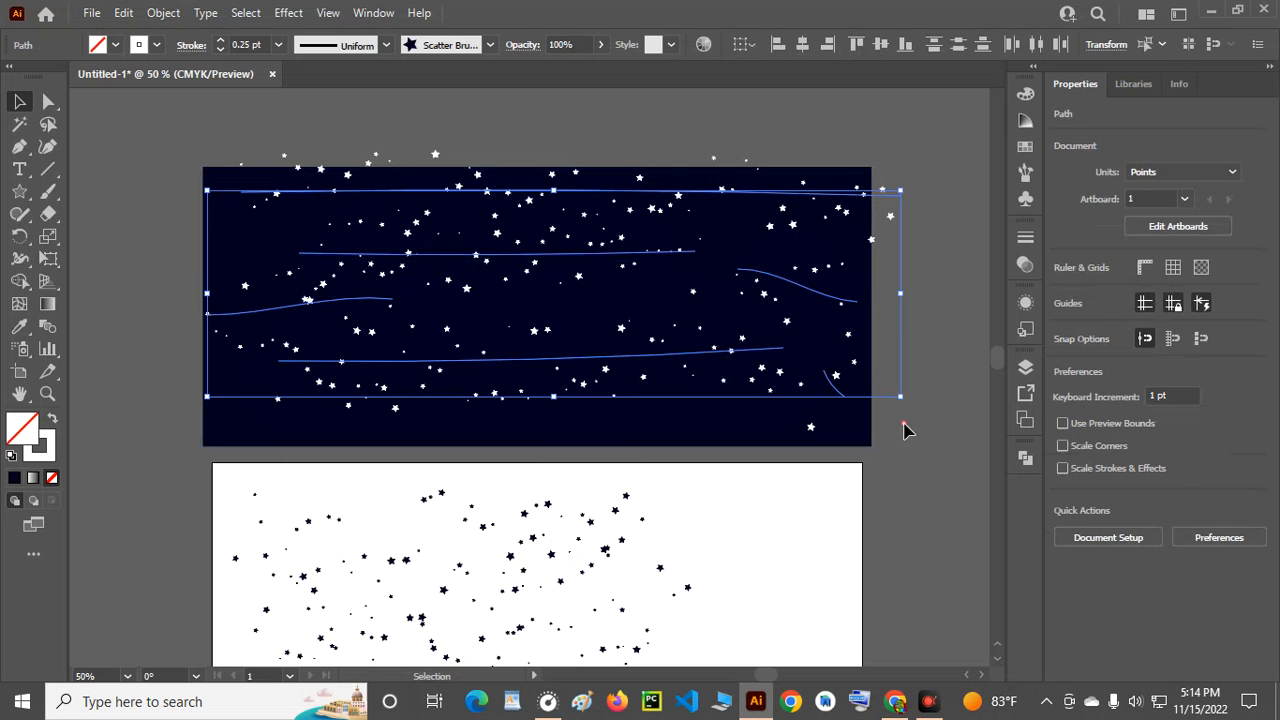
pyautogui.click(164, 13)
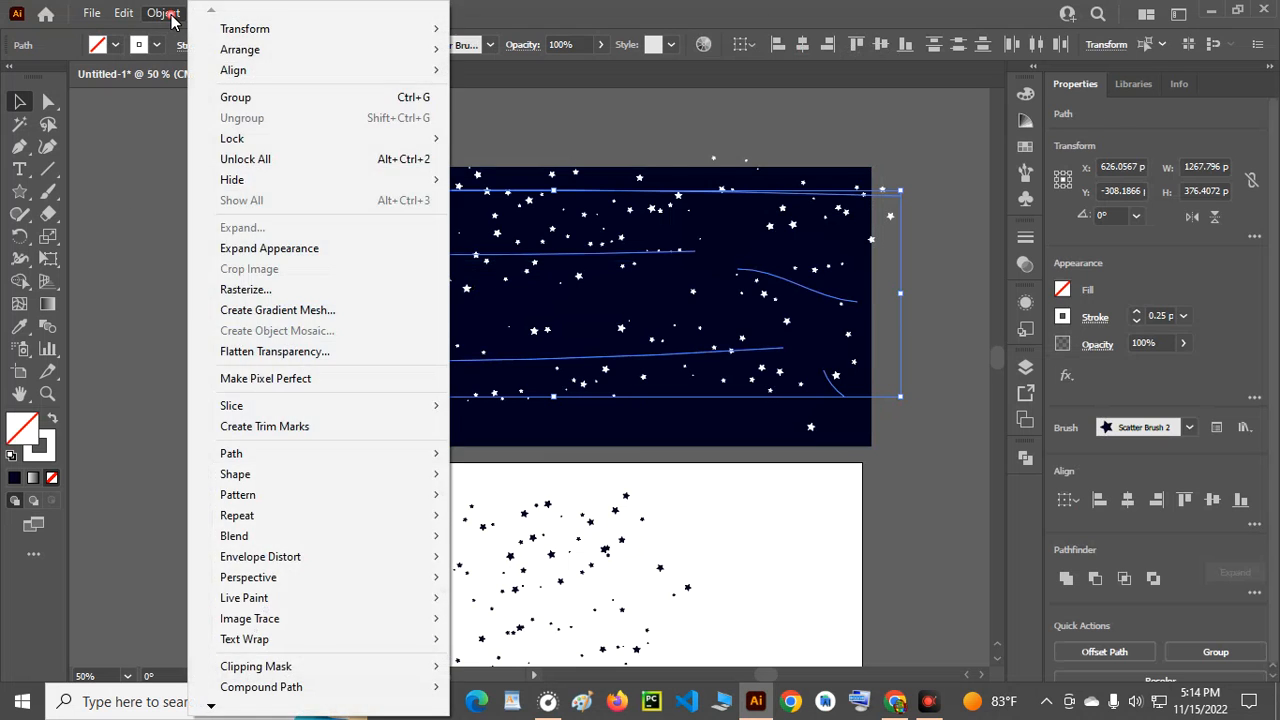
pyautogui.click(265, 250)
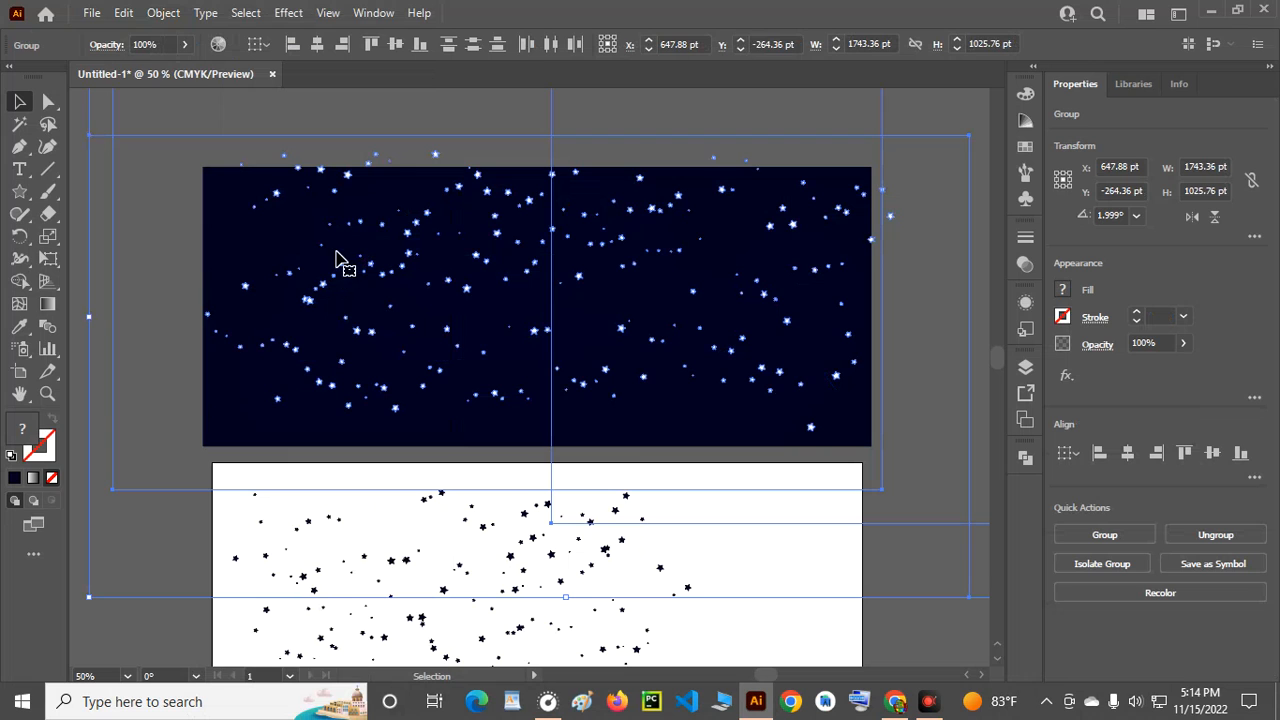
pyautogui.click(290, 13)
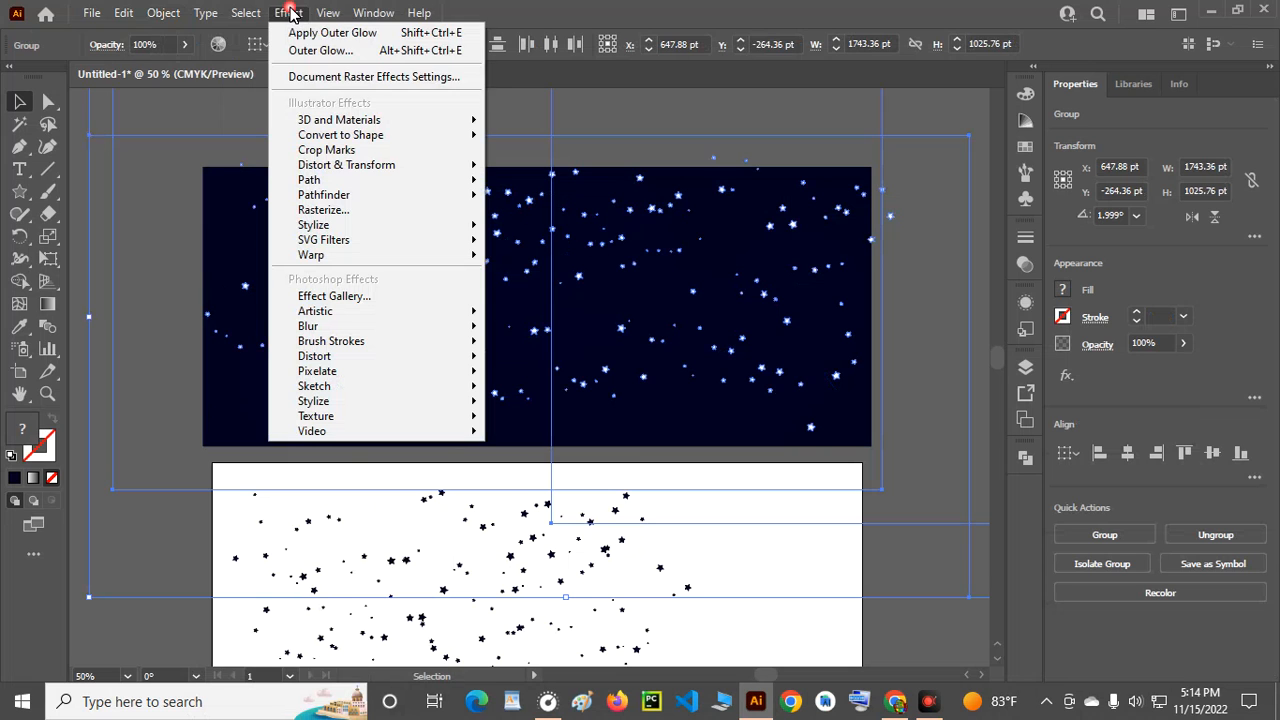
pyautogui.moveTo(335, 229)
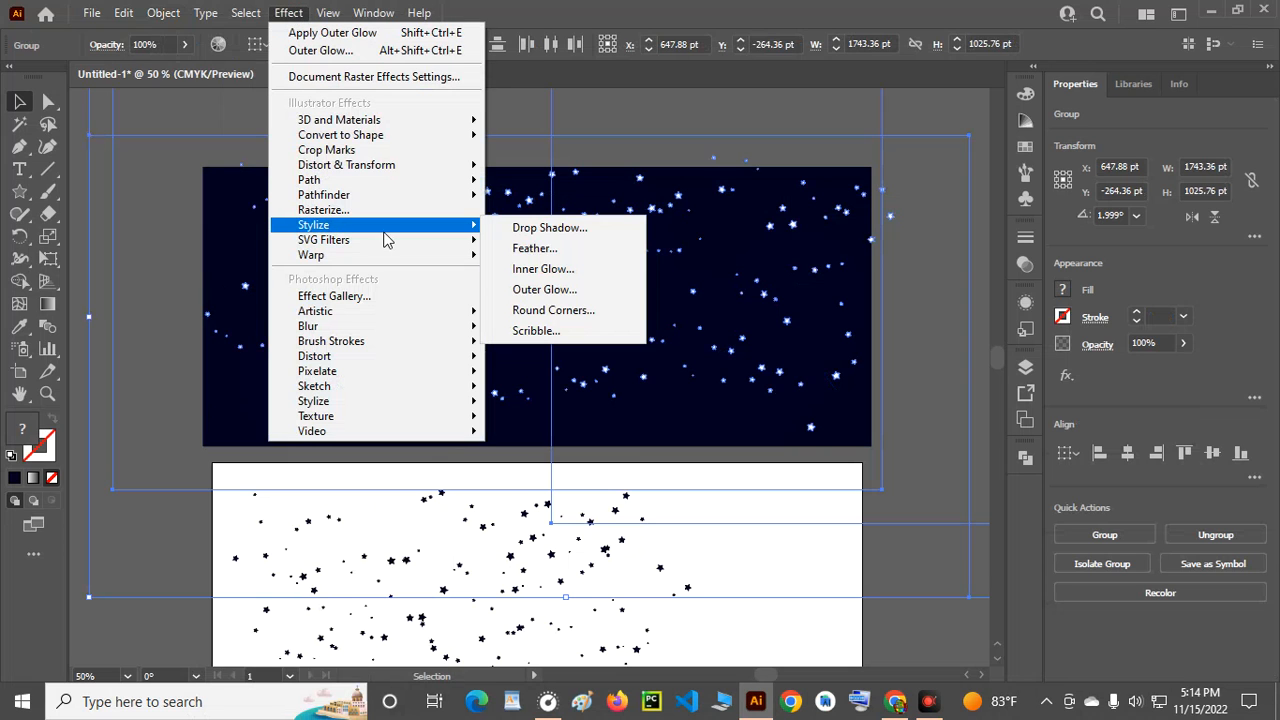
pyautogui.click(588, 290)
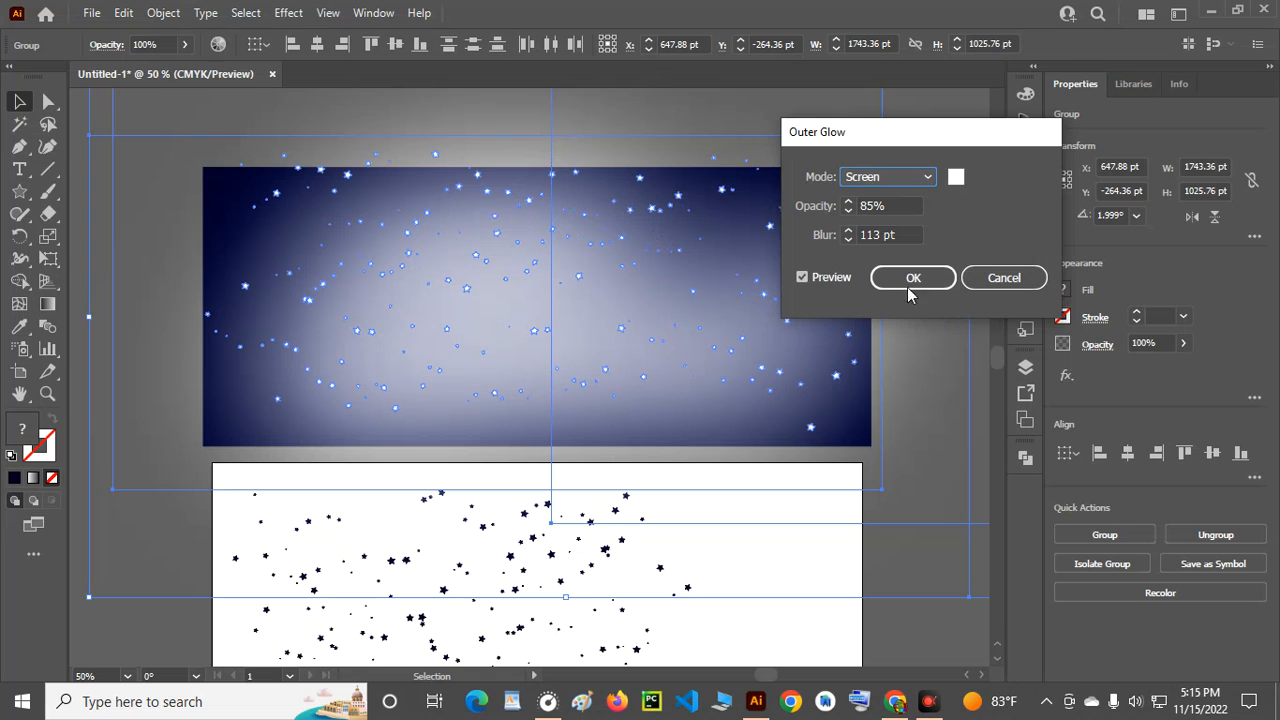
pyautogui.click(874, 236)
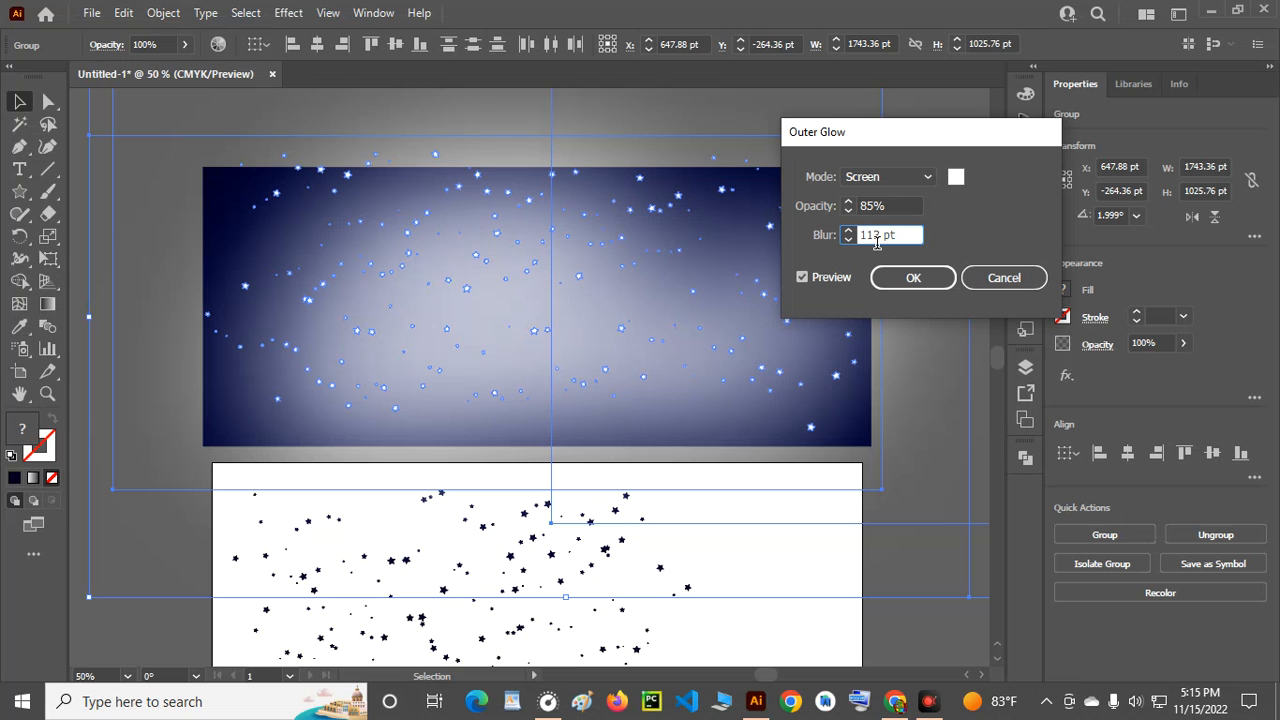
pyautogui.scroll(-1, 877, 243)
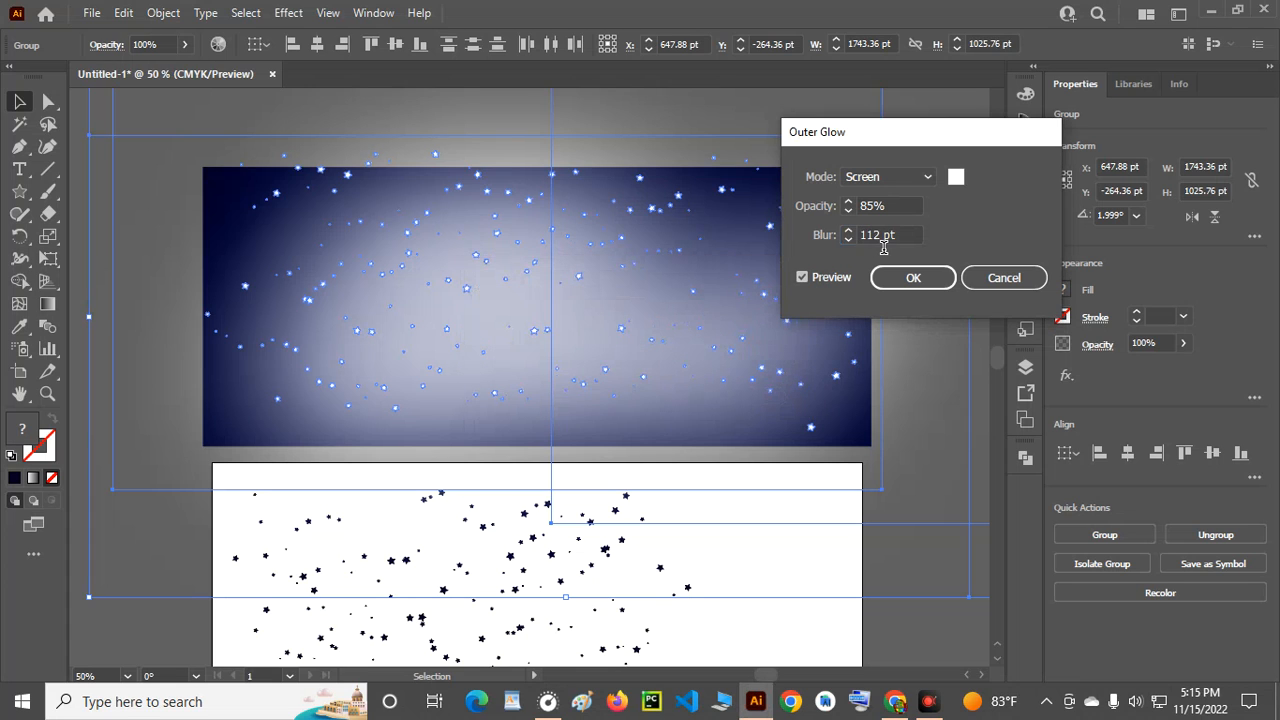
pyautogui.doubleClick(883, 245)
pyautogui.write('103')
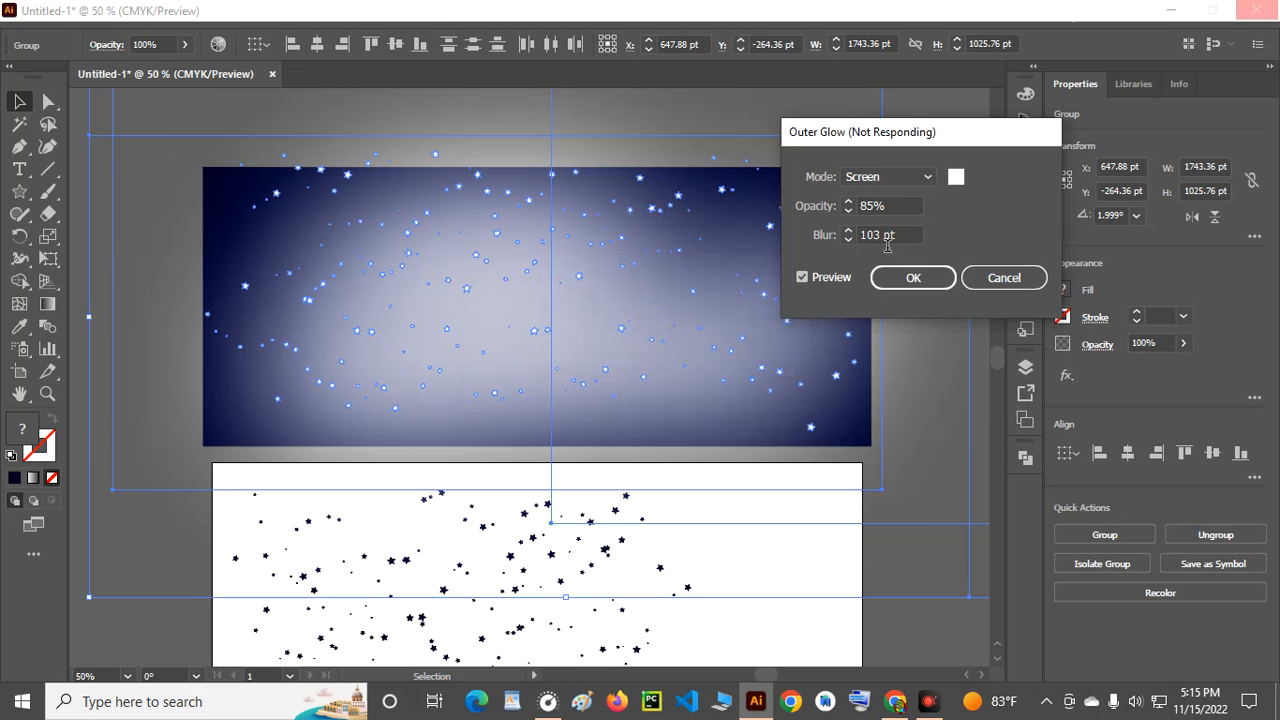
pyautogui.click(886, 237)
pyautogui.press('Down')
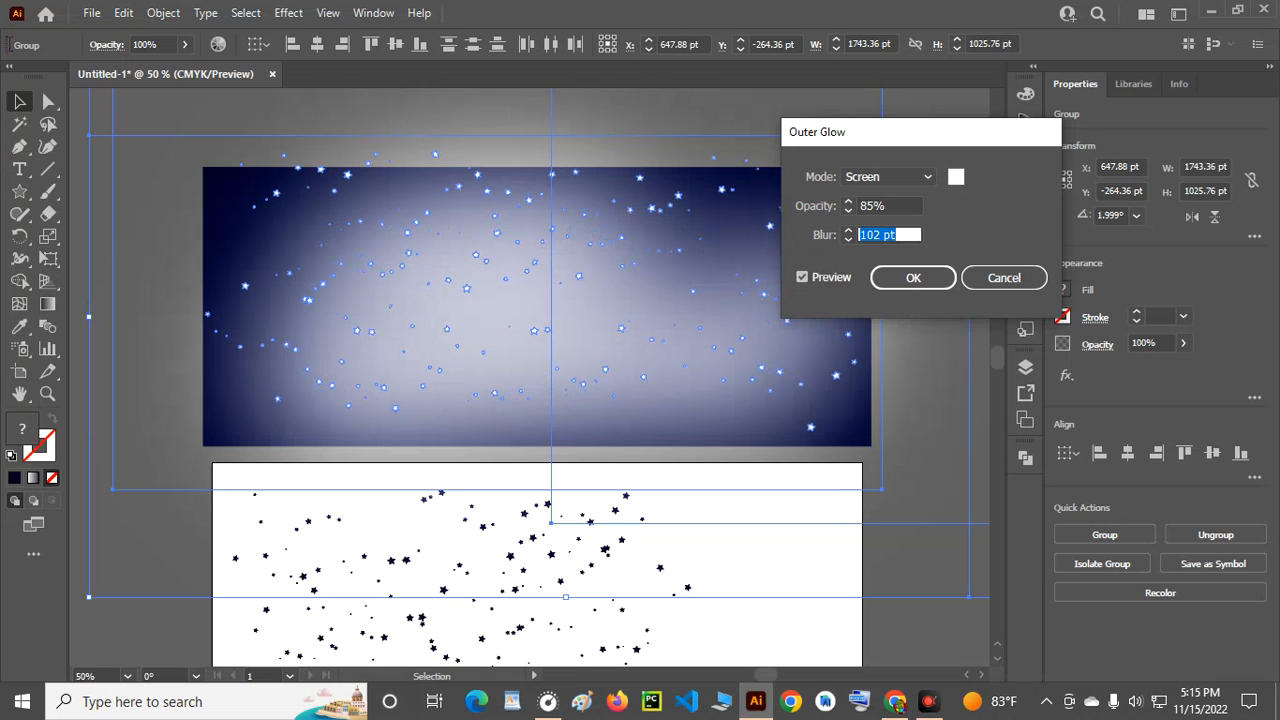
pyautogui.press('Down')
pyautogui.press('Down')
pyautogui.press('Down')
pyautogui.press('Down')
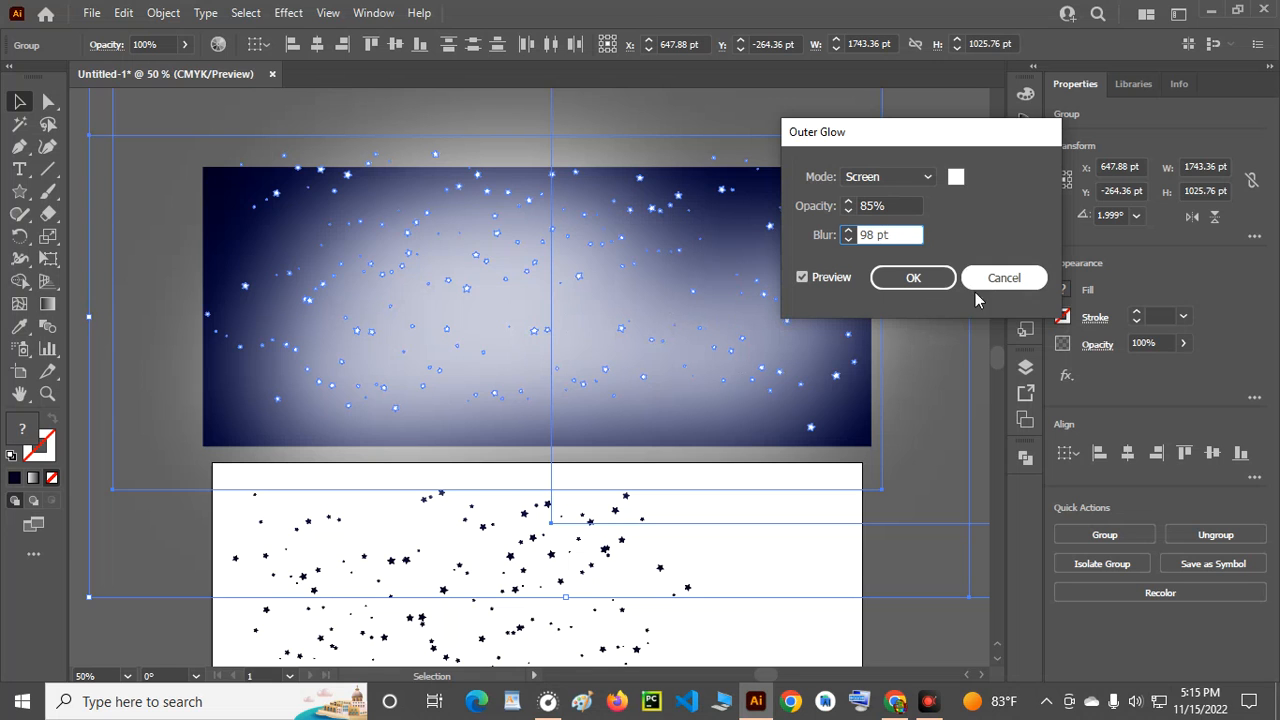
pyautogui.click(1022, 285)
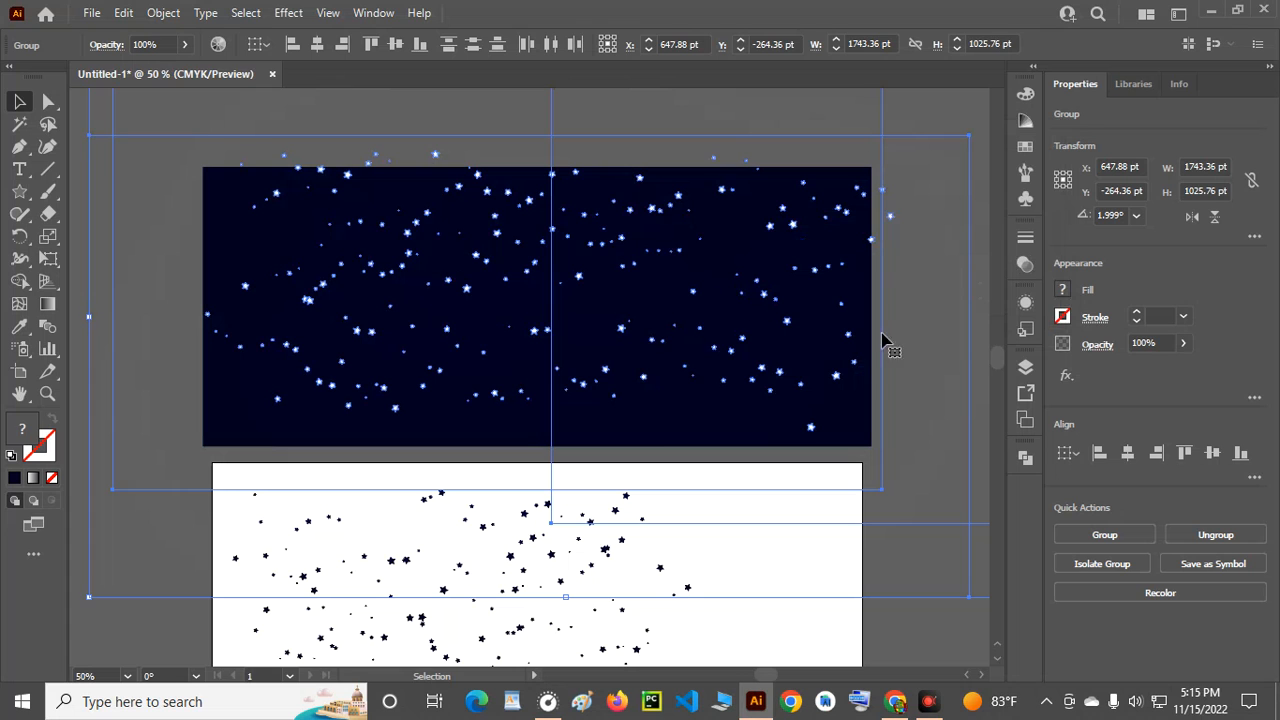
# - Examine the expanded white stars on the dark blue rectangle and the dark stars on the white artboard up close
pyautogui.click(929, 336)
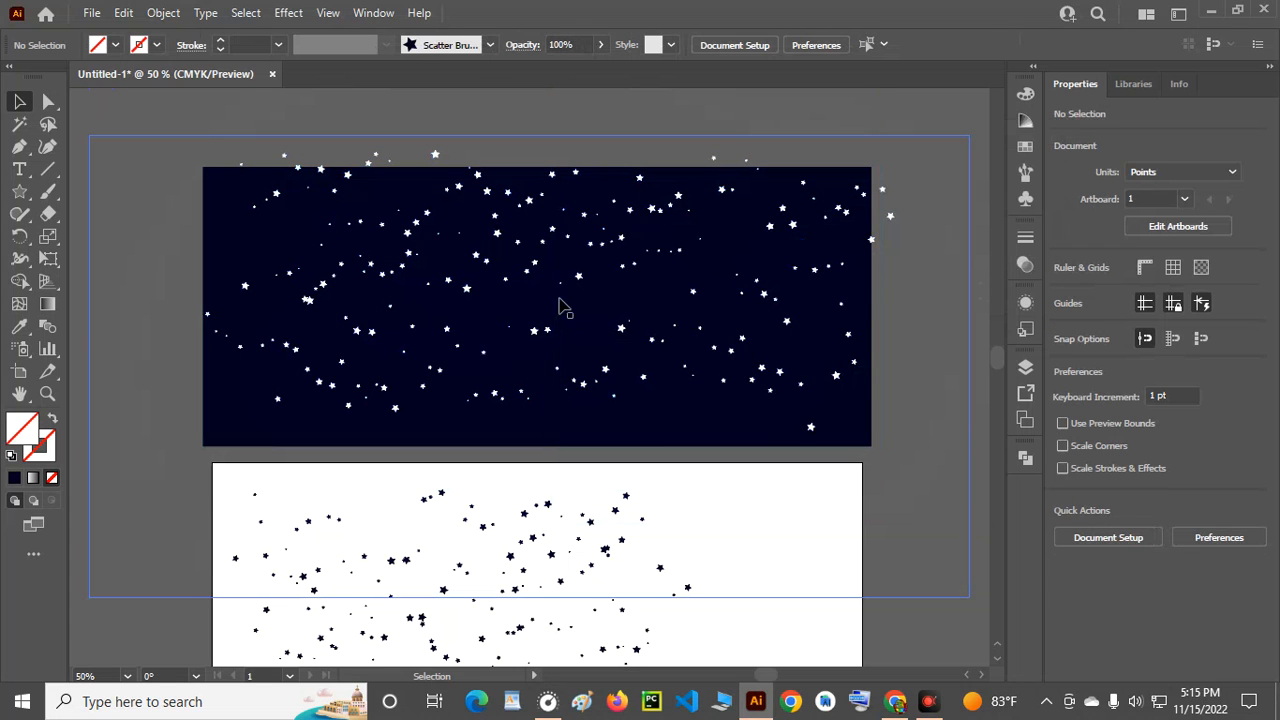
pyautogui.scroll(3, 544, 291)
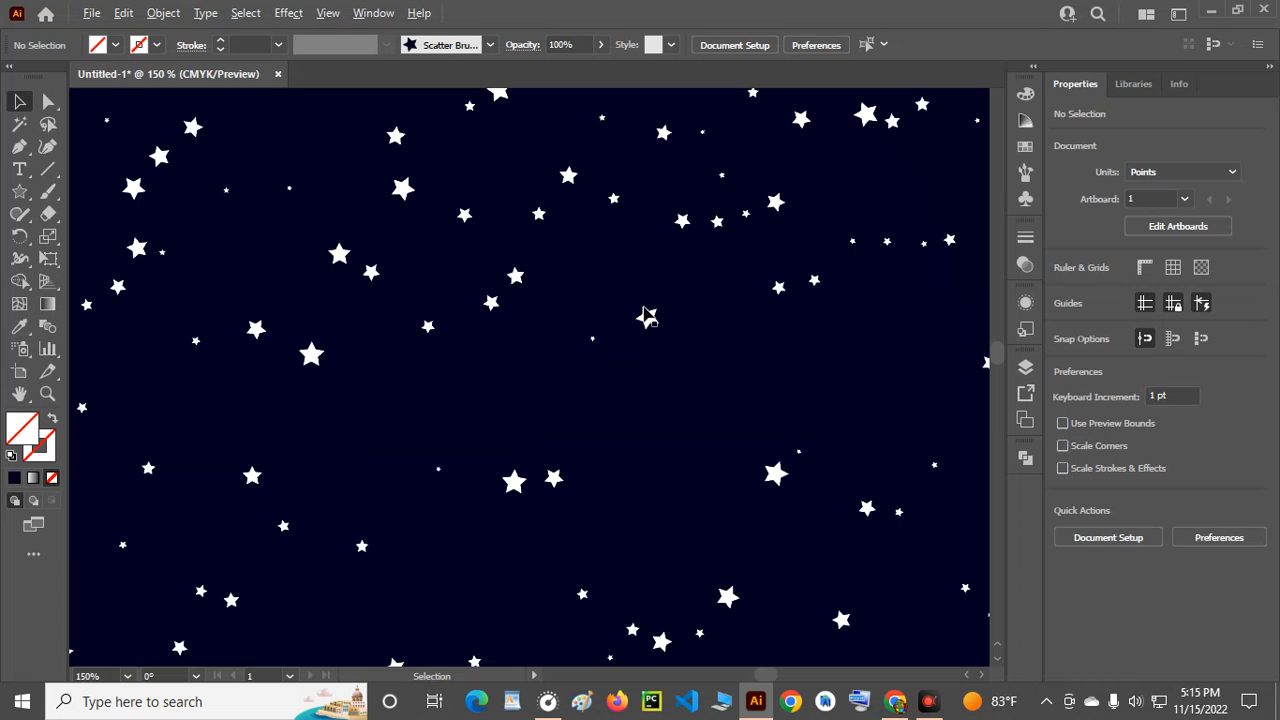
pyautogui.click(526, 278)
pyautogui.scroll(1, 547, 286)
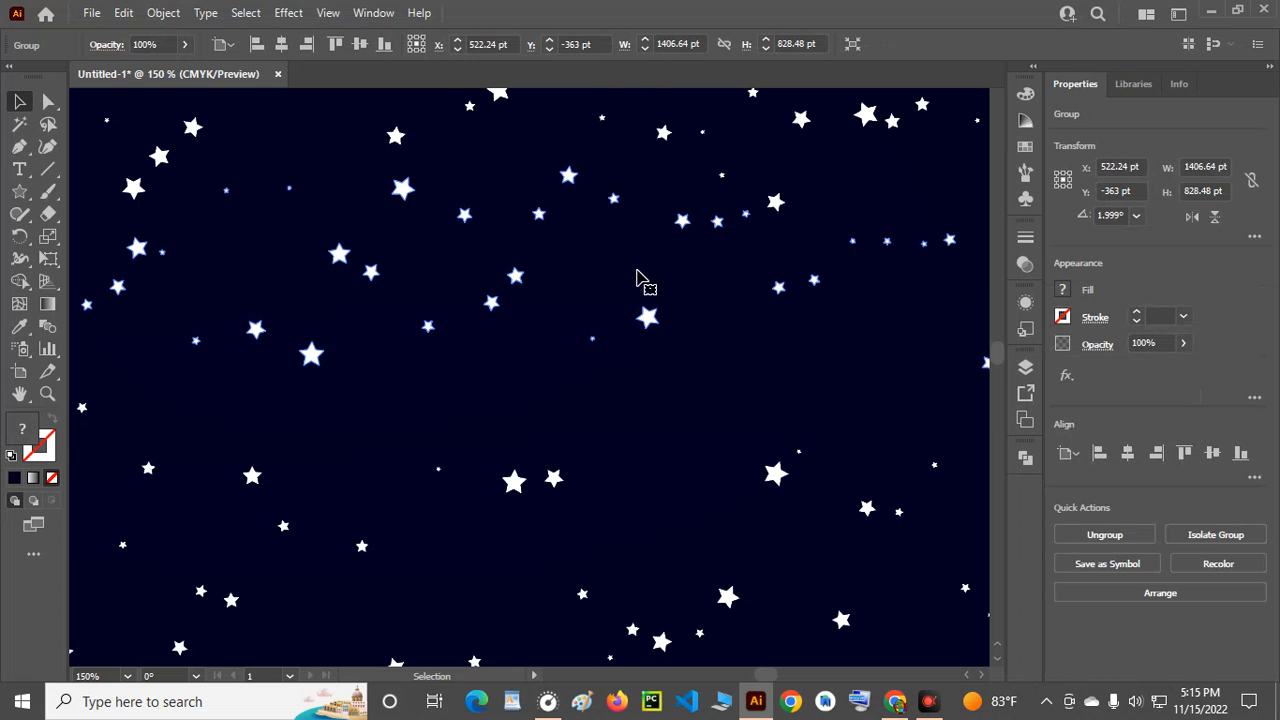
pyautogui.scroll(-3, 640, 277)
pyautogui.click(663, 134)
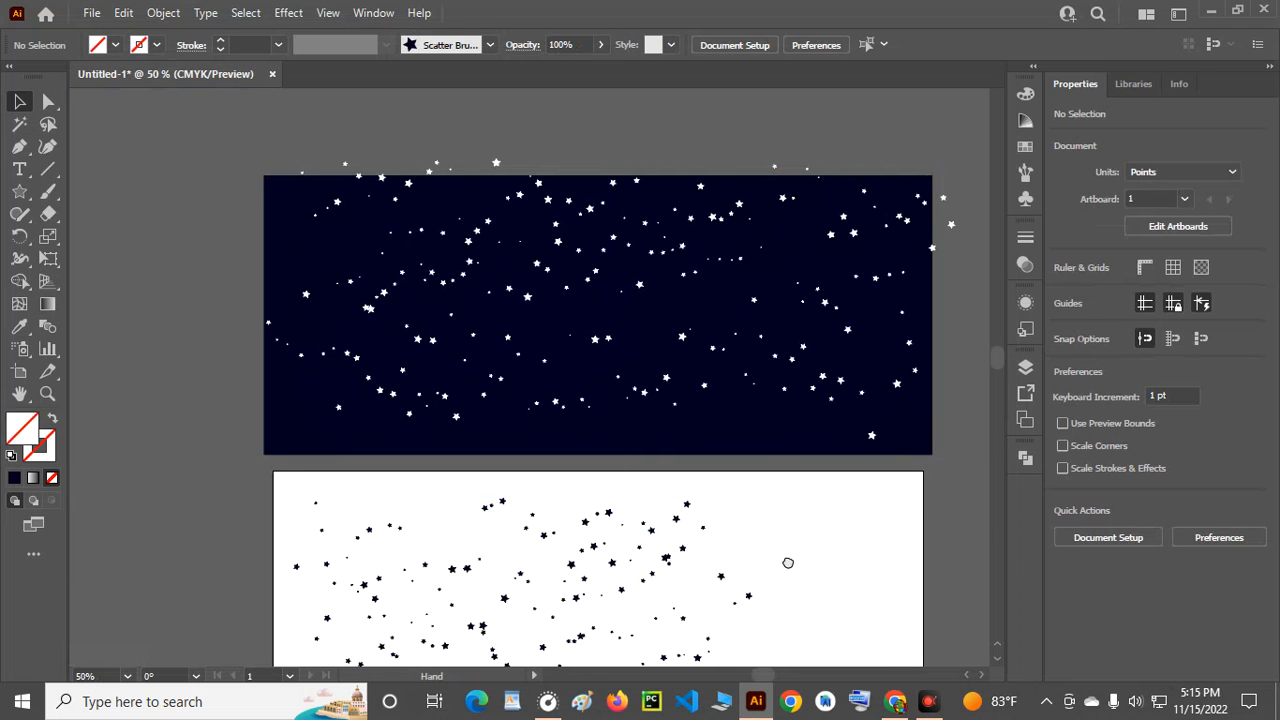
pyautogui.scroll(-5, 808, 563)
pyautogui.scroll(3, 538, 376)
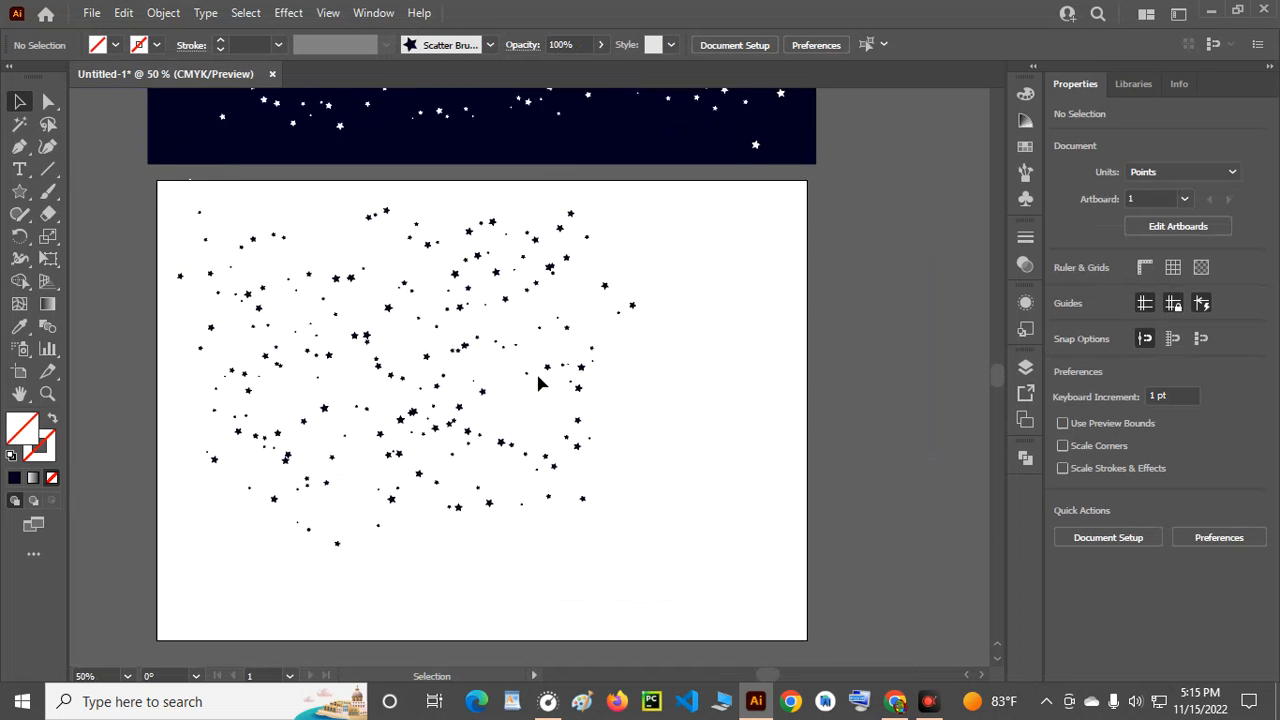
pyautogui.moveTo(487, 374); pyautogui.dragTo(735, 345)
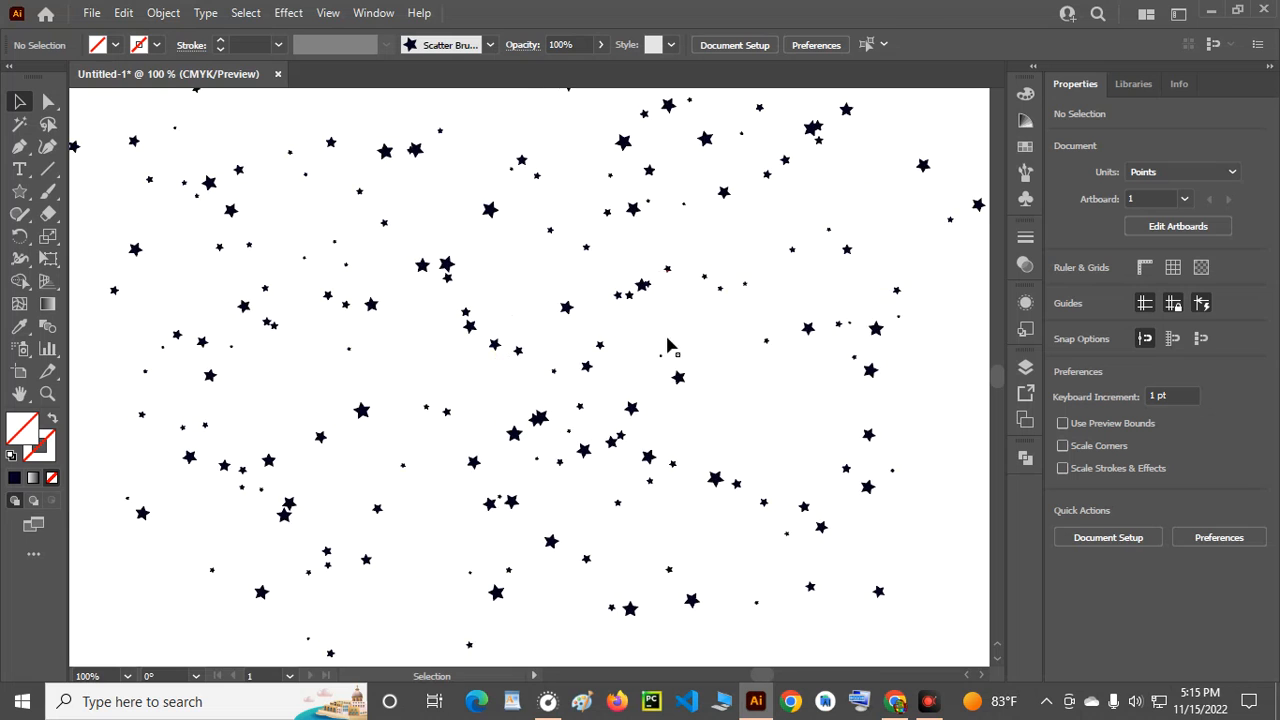